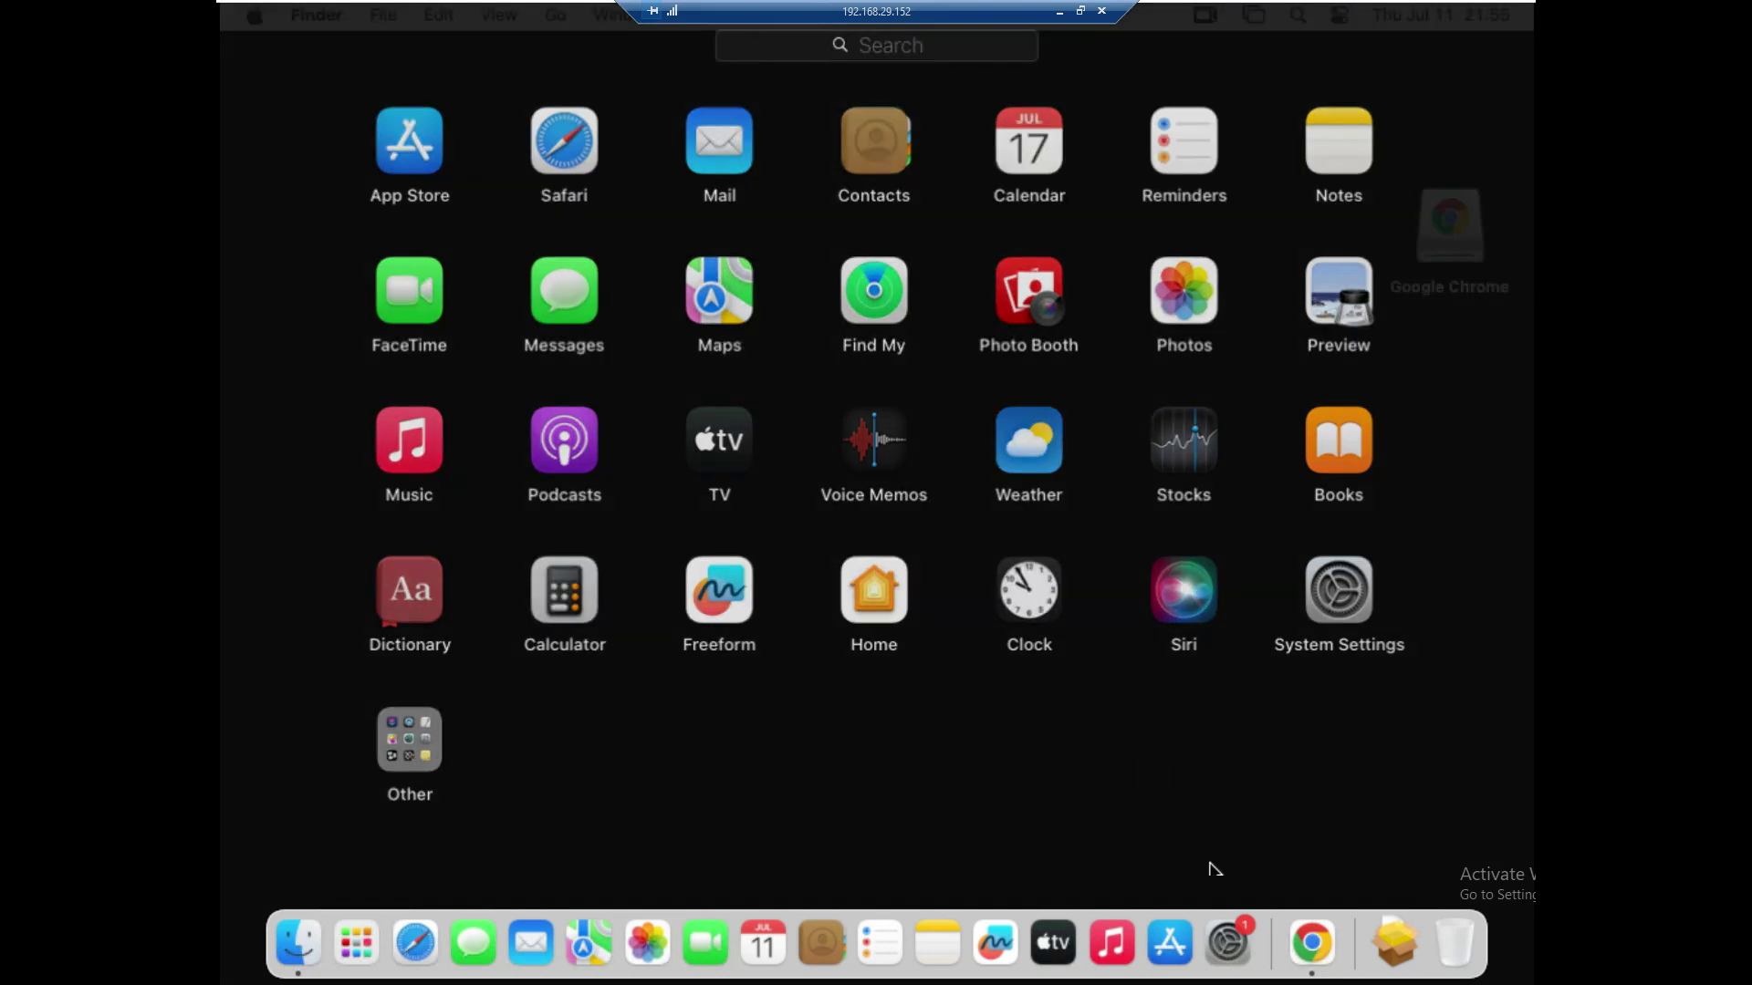
# Launch Chrome and load the pasted learn.microsoft.com Office LTSC 2024 article URL
pyautogui.click(1212, 868)
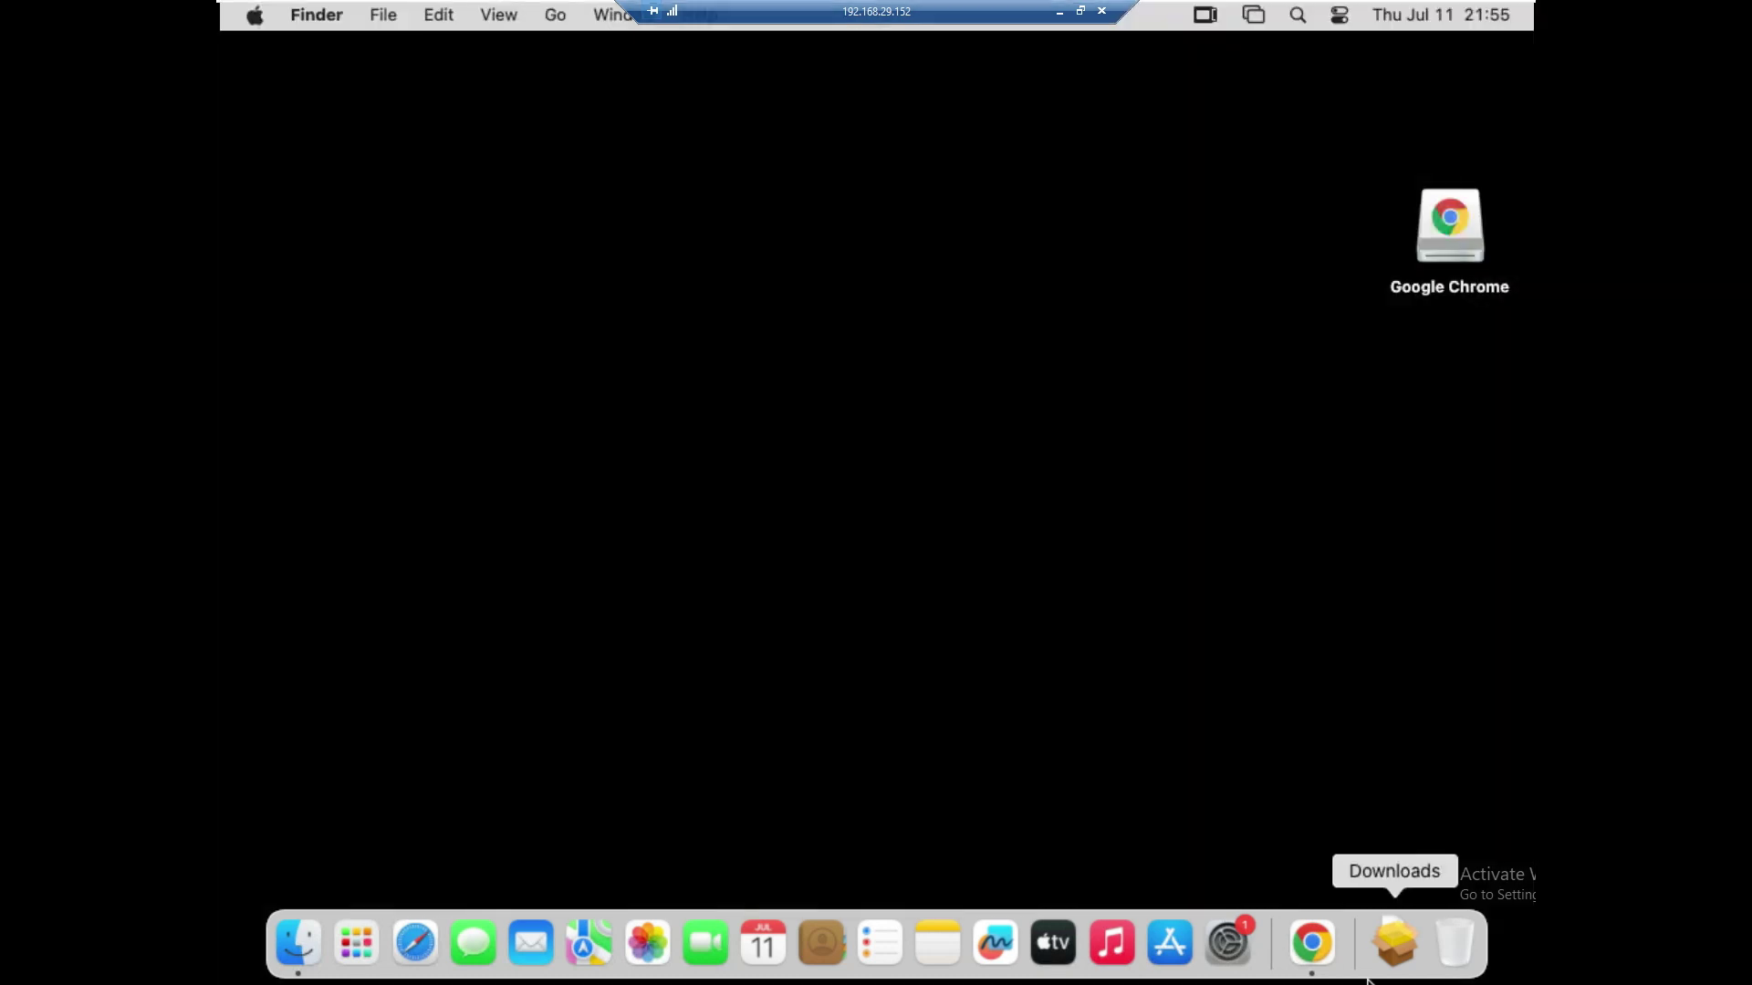
pyautogui.click(1317, 955)
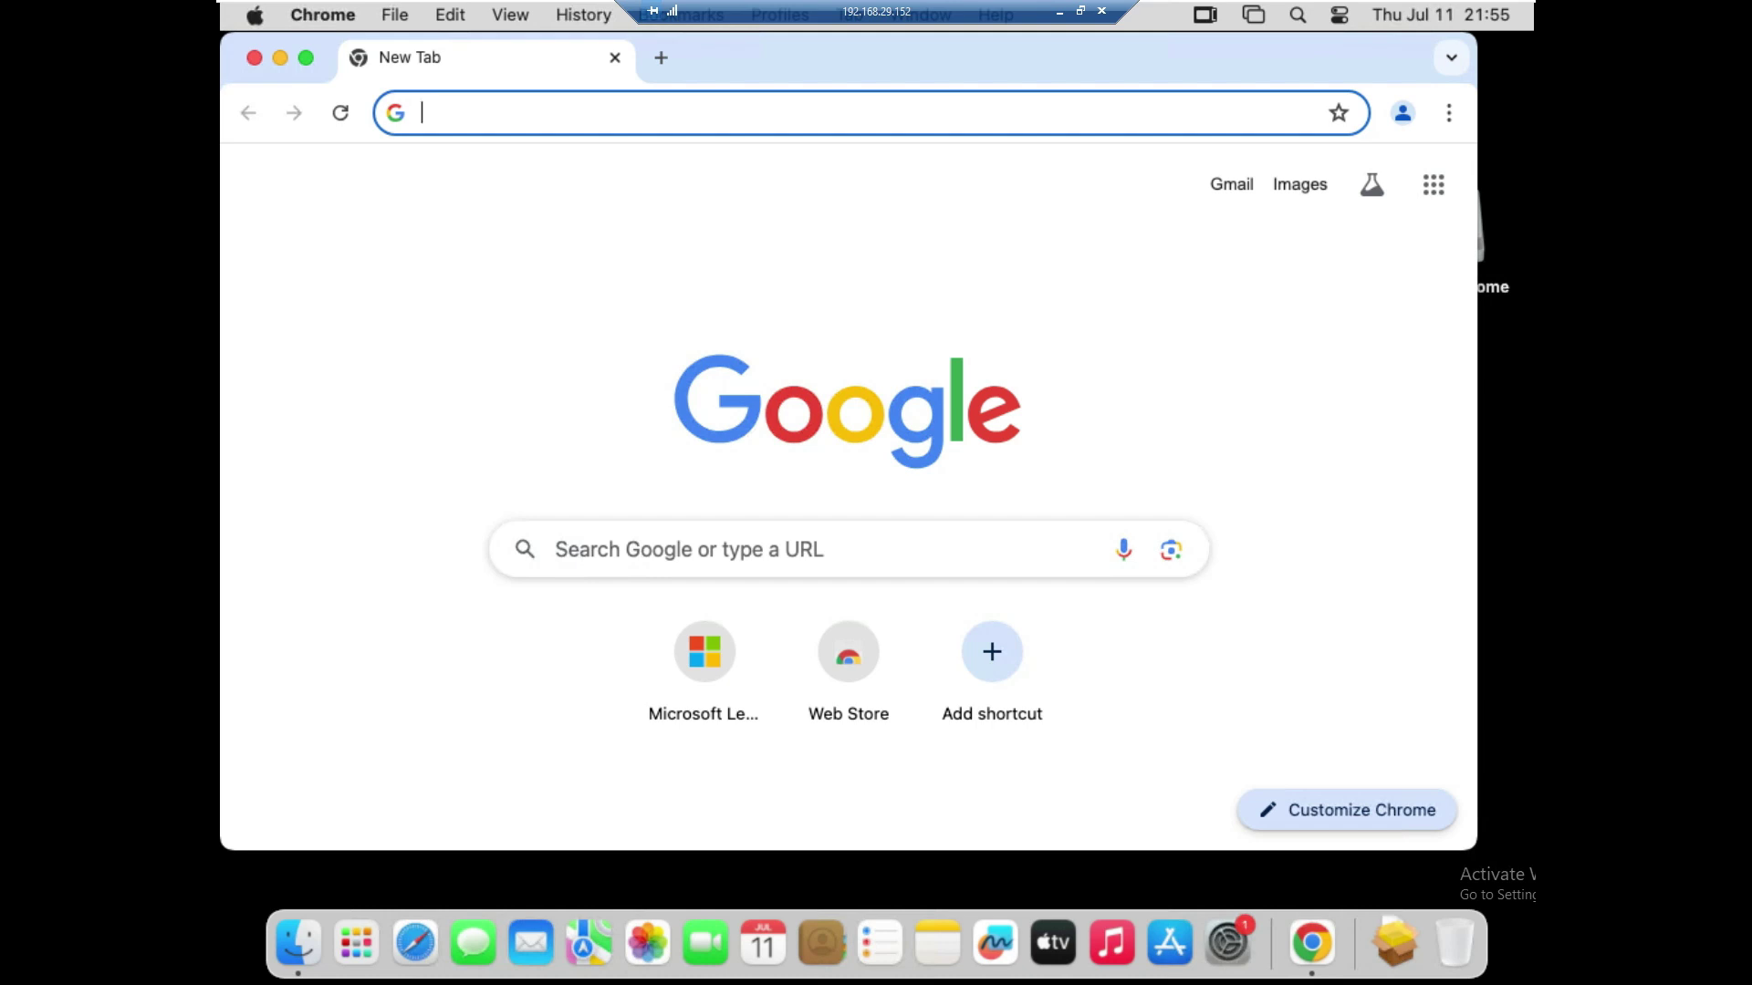
pyautogui.click(547, 113)
pyautogui.rightClick(543, 107)
pyautogui.click(699, 295)
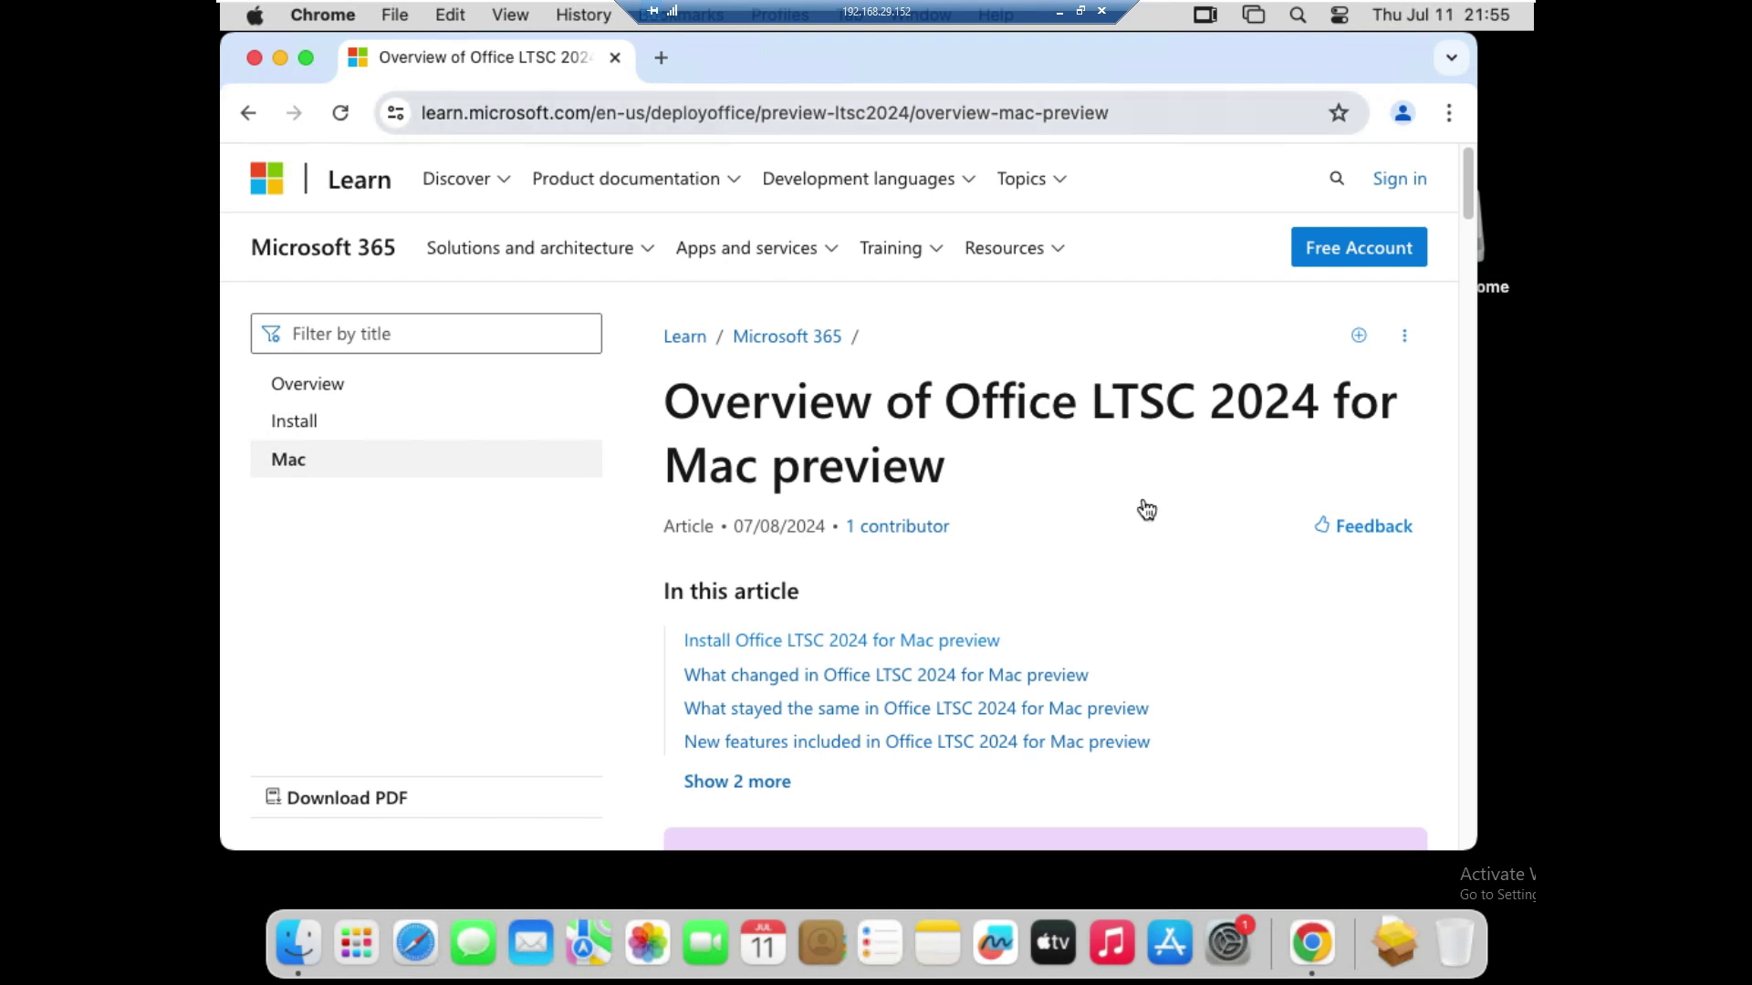
# Highlight the 'Overview of Office LTSC 2024 for Mac preview' title and 'In this article' heading
pyautogui.moveTo(774, 411); pyautogui.dragTo(1141, 414)
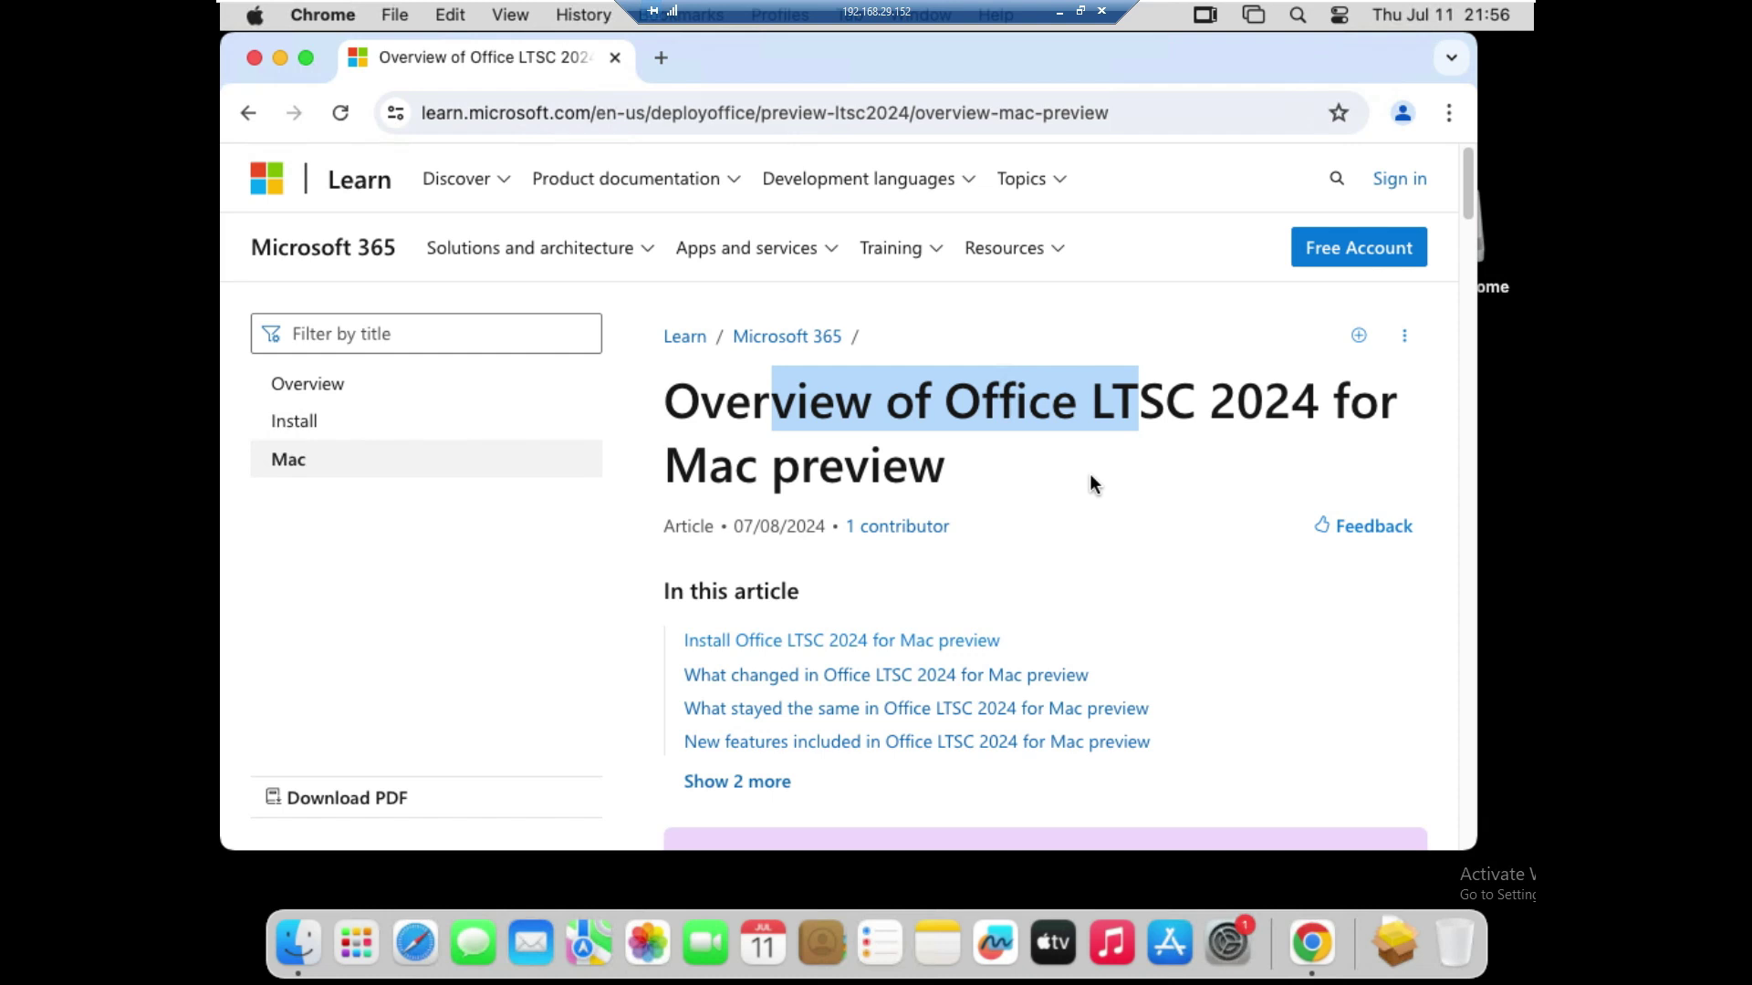
pyautogui.moveTo(969, 457); pyautogui.dragTo(663, 394)
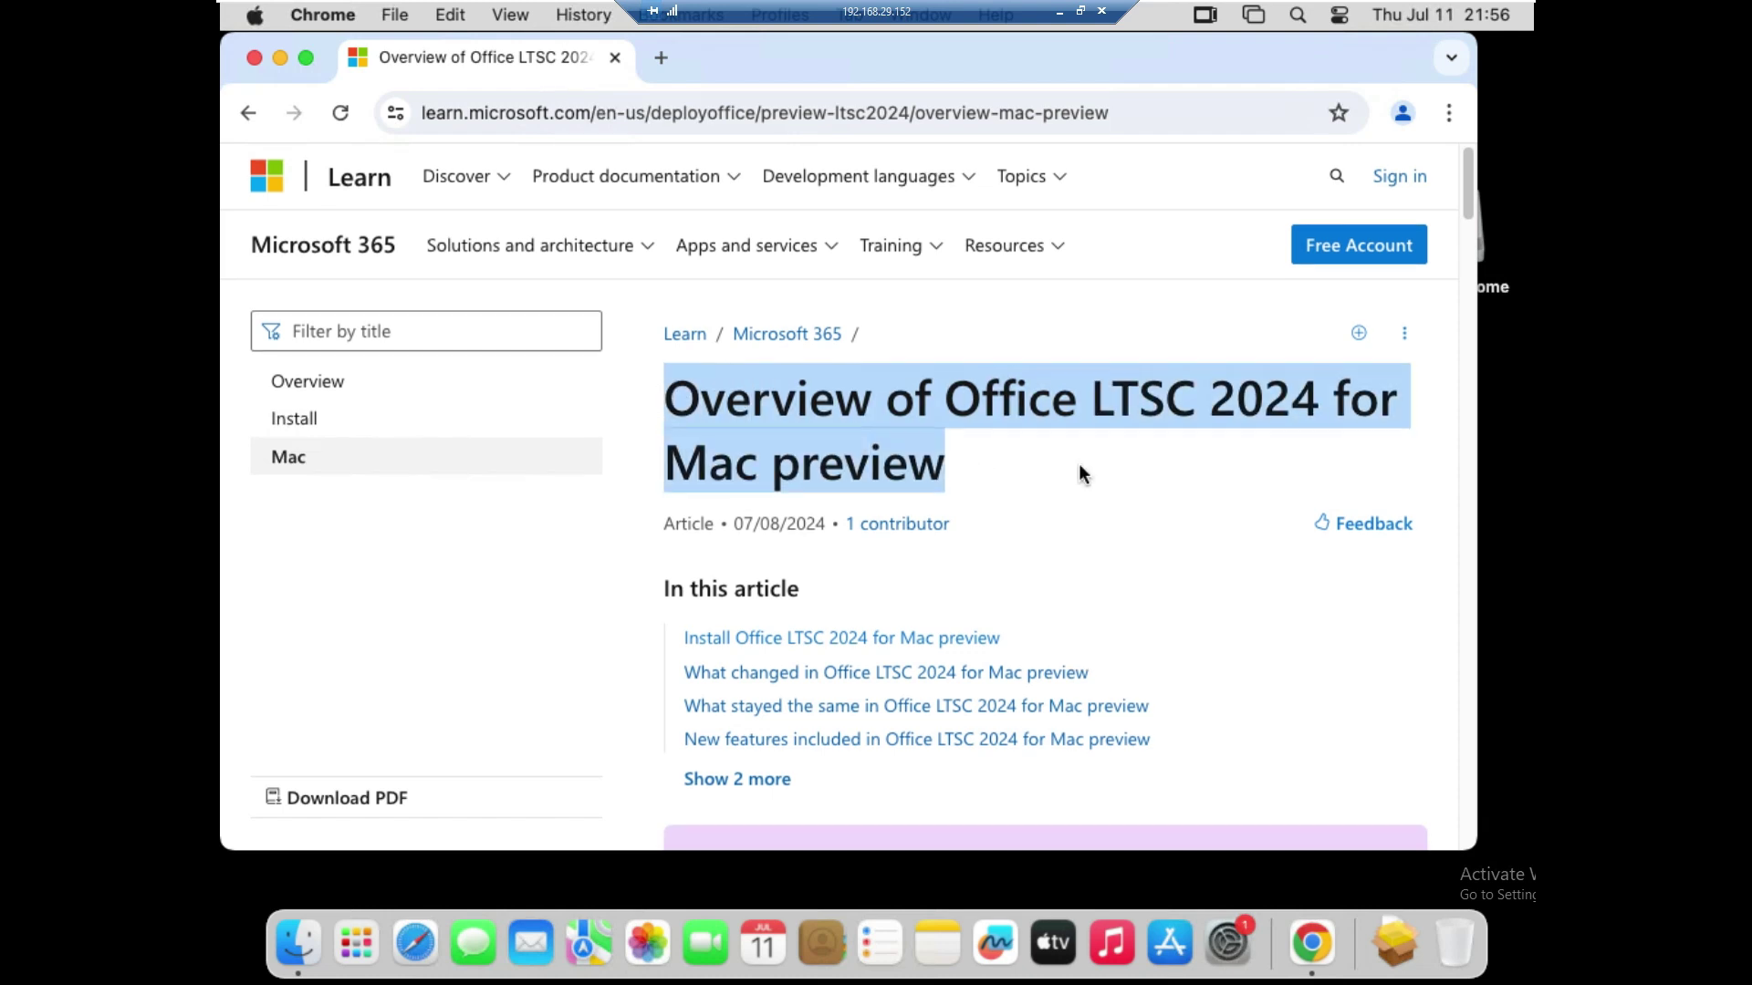
pyautogui.scroll(-2, 1079, 474)
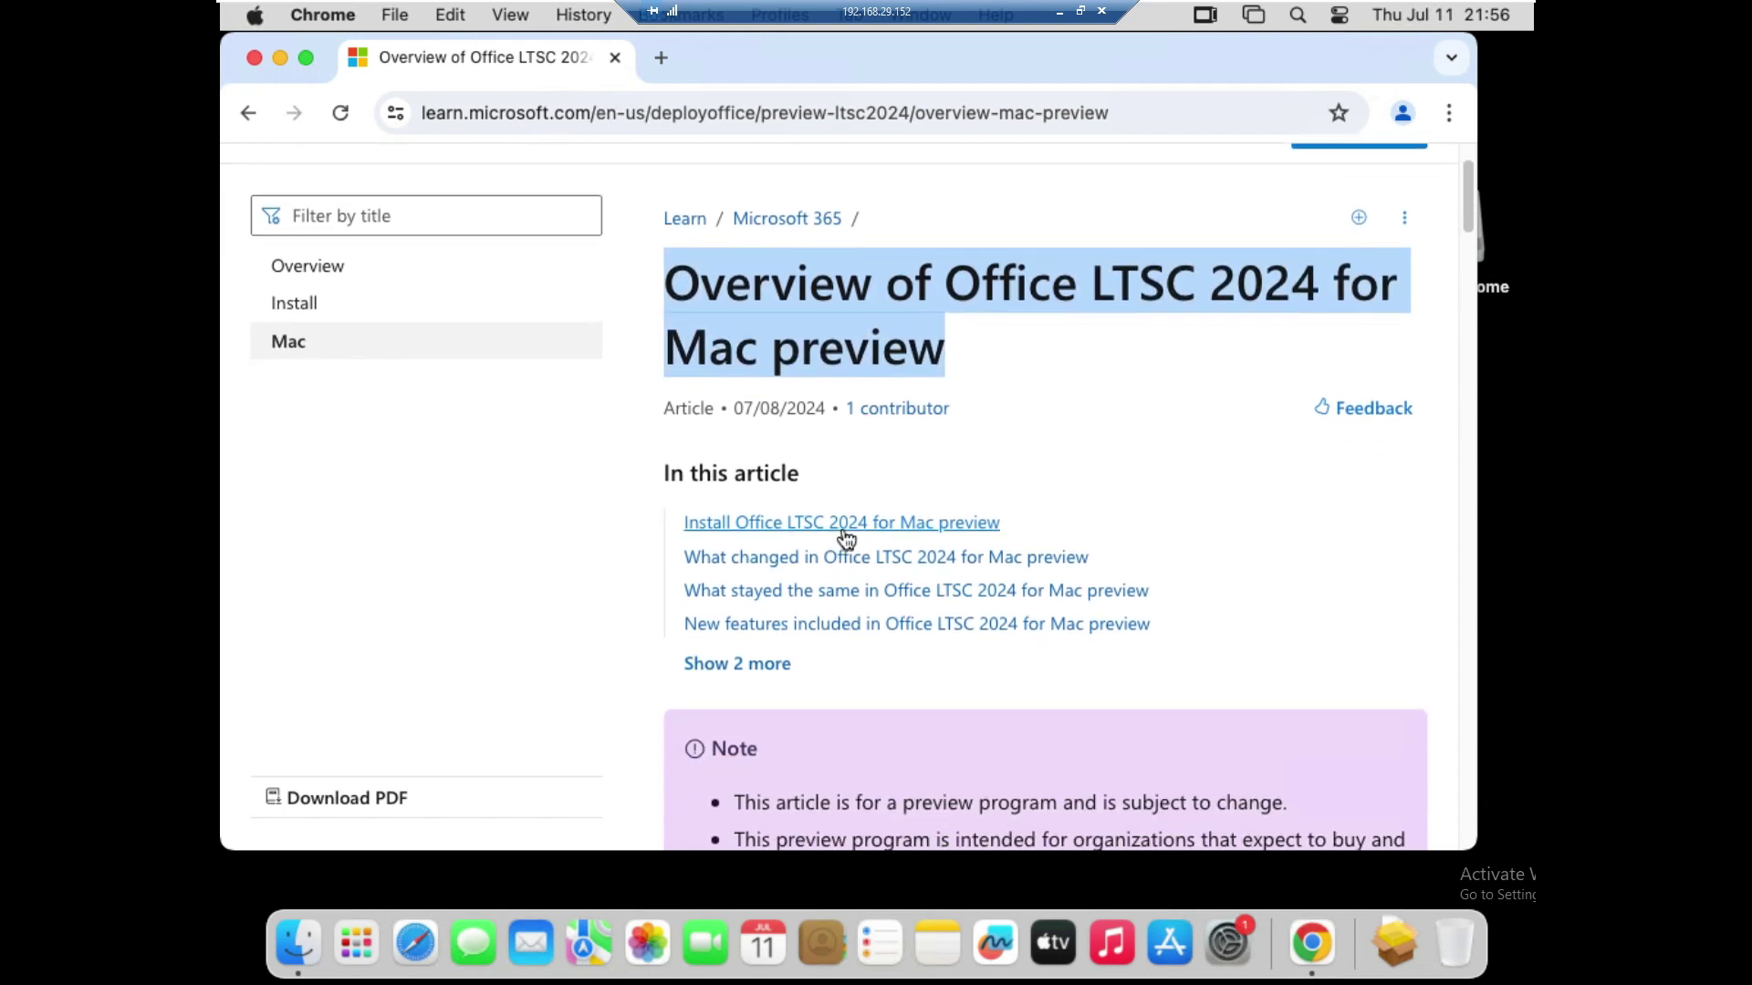
pyautogui.moveTo(717, 473); pyautogui.dragTo(850, 478)
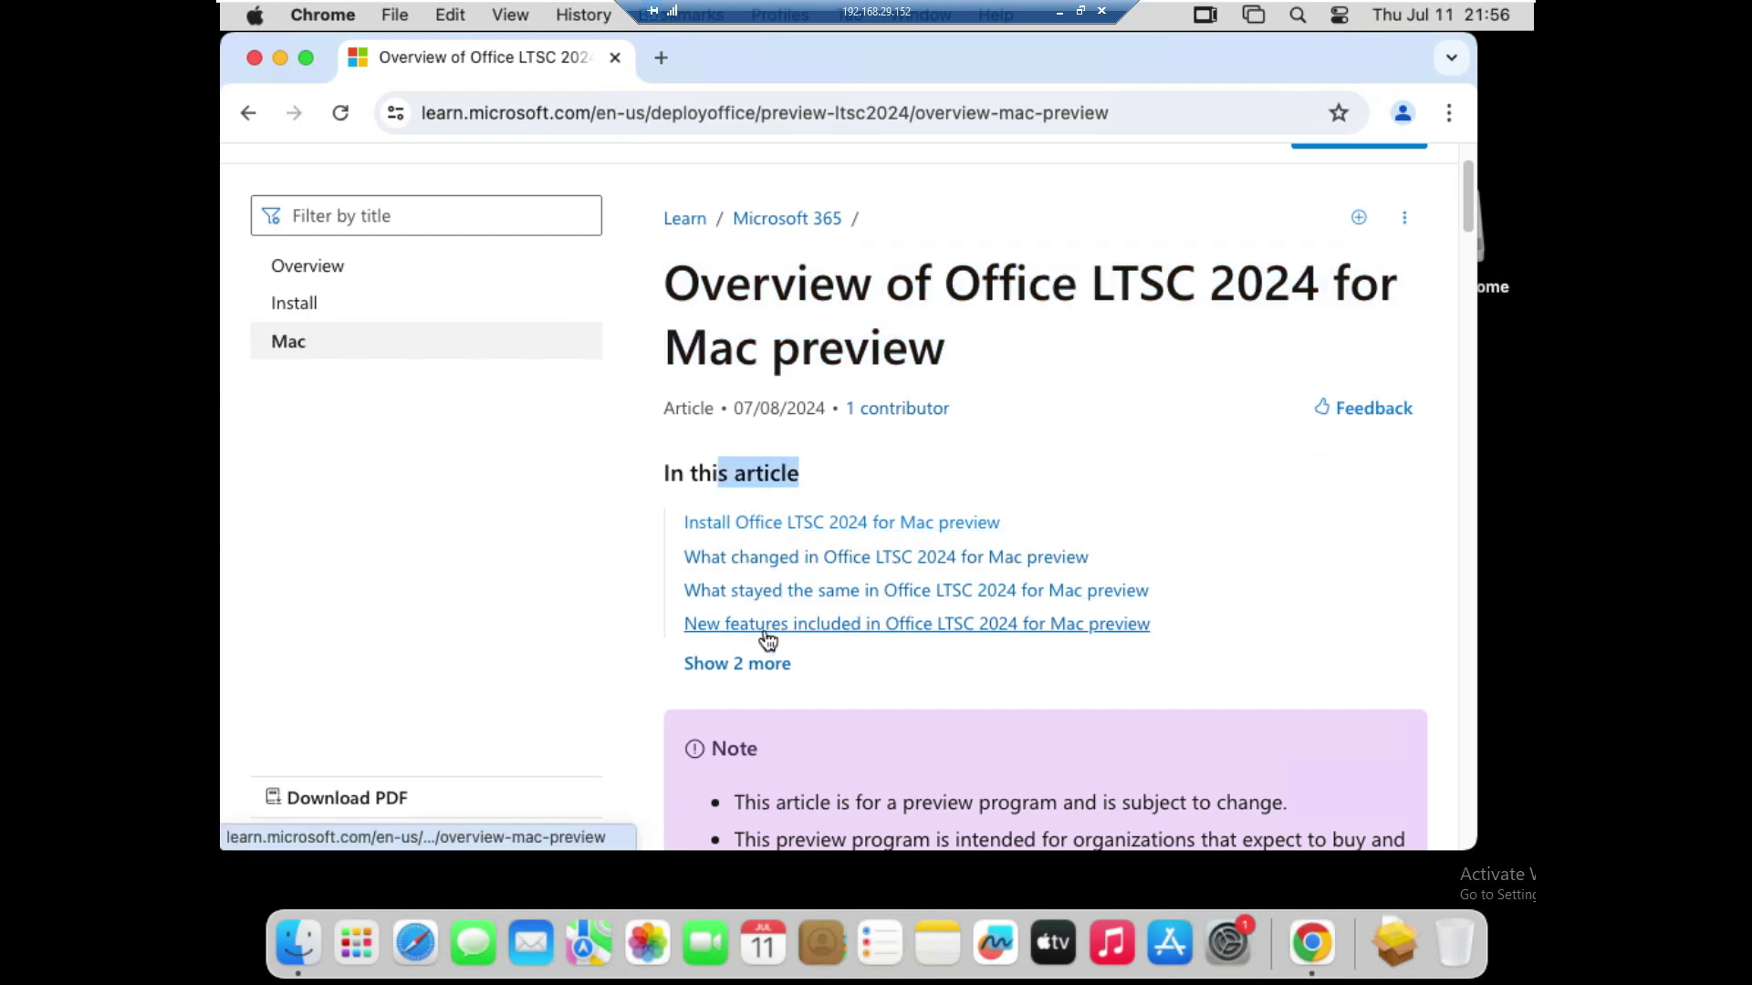
# Jump to the Install section and highlight the installer and VL Serializer download link texts
pyautogui.click(831, 524)
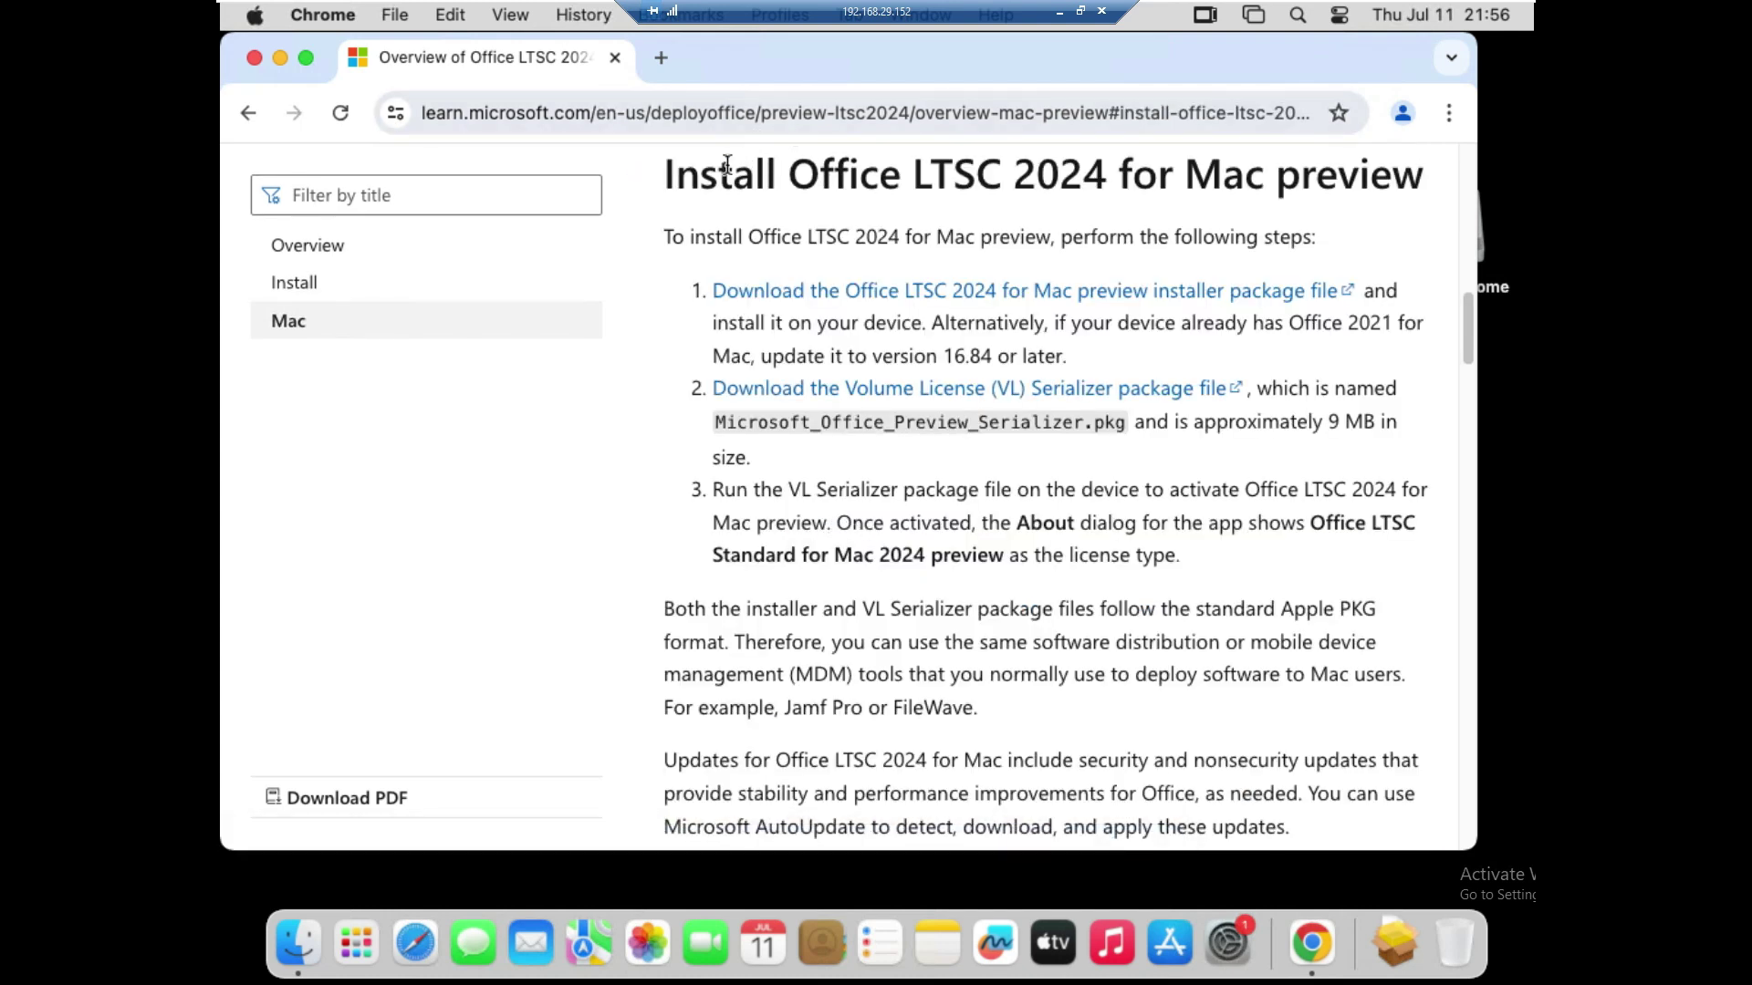
pyautogui.moveTo(672, 178)
pyautogui.mouseDown()
pyautogui.moveTo(1403, 191)
pyautogui.moveTo(1415, 177)
pyautogui.mouseUp()
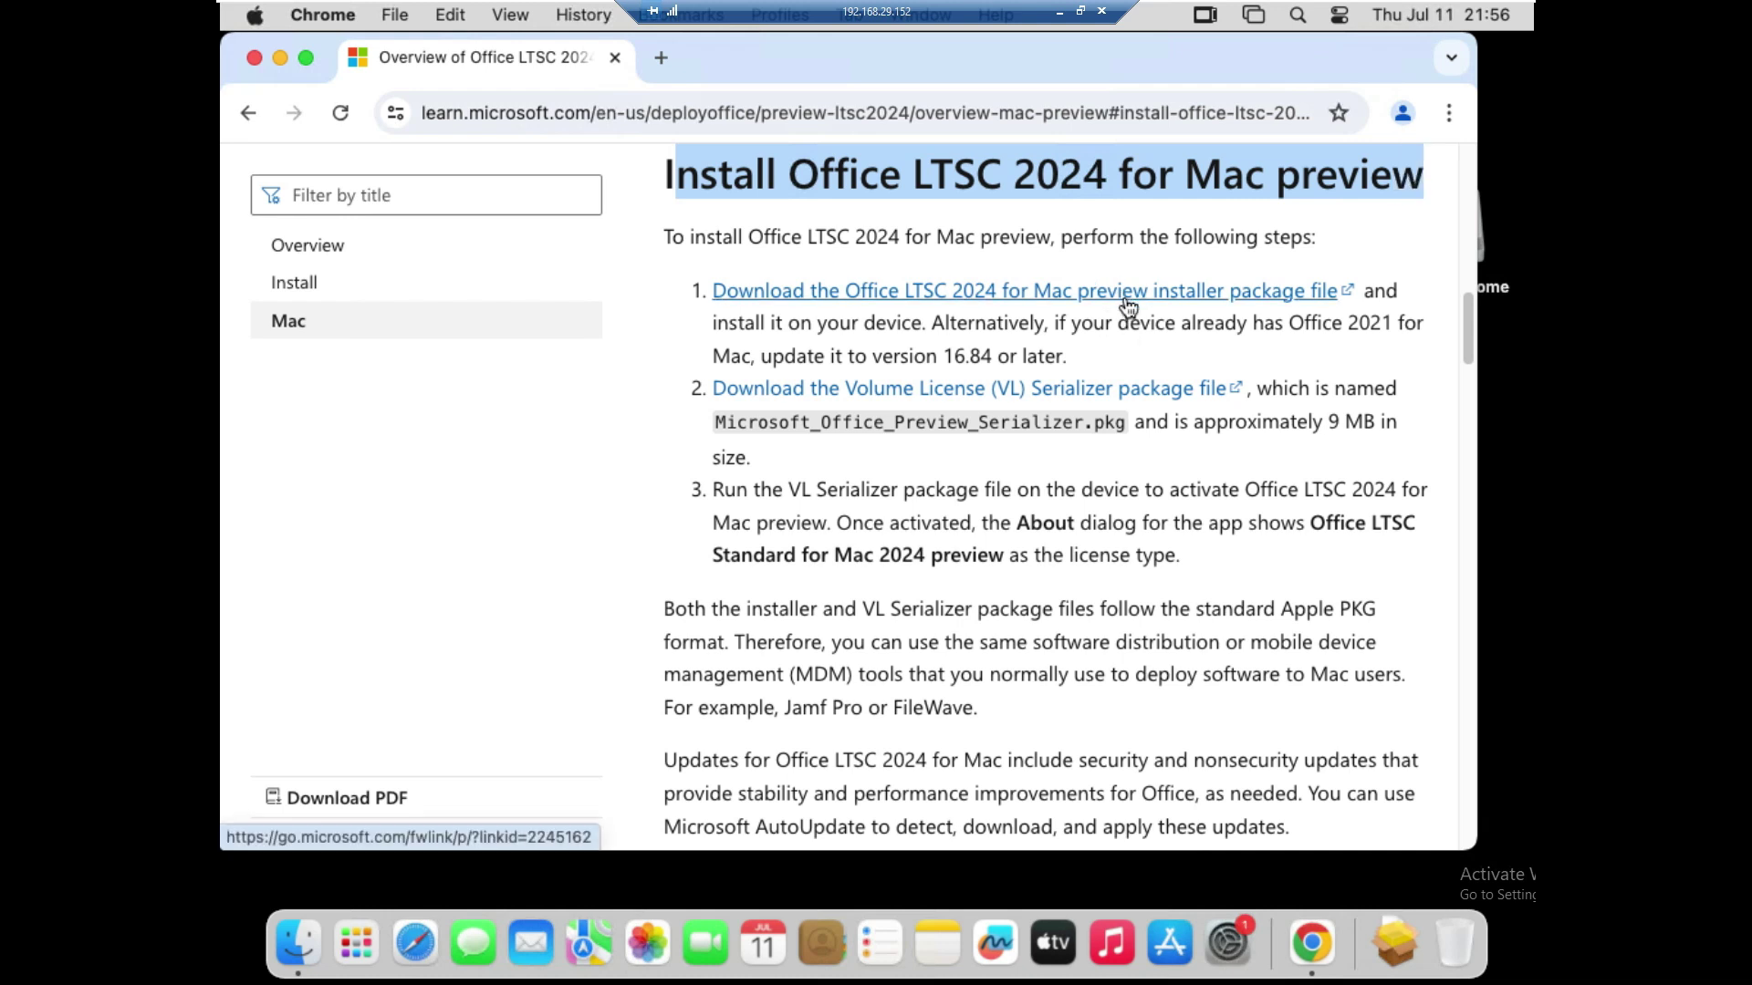
pyautogui.moveTo(705, 289); pyautogui.dragTo(1317, 291)
pyautogui.click(692, 438)
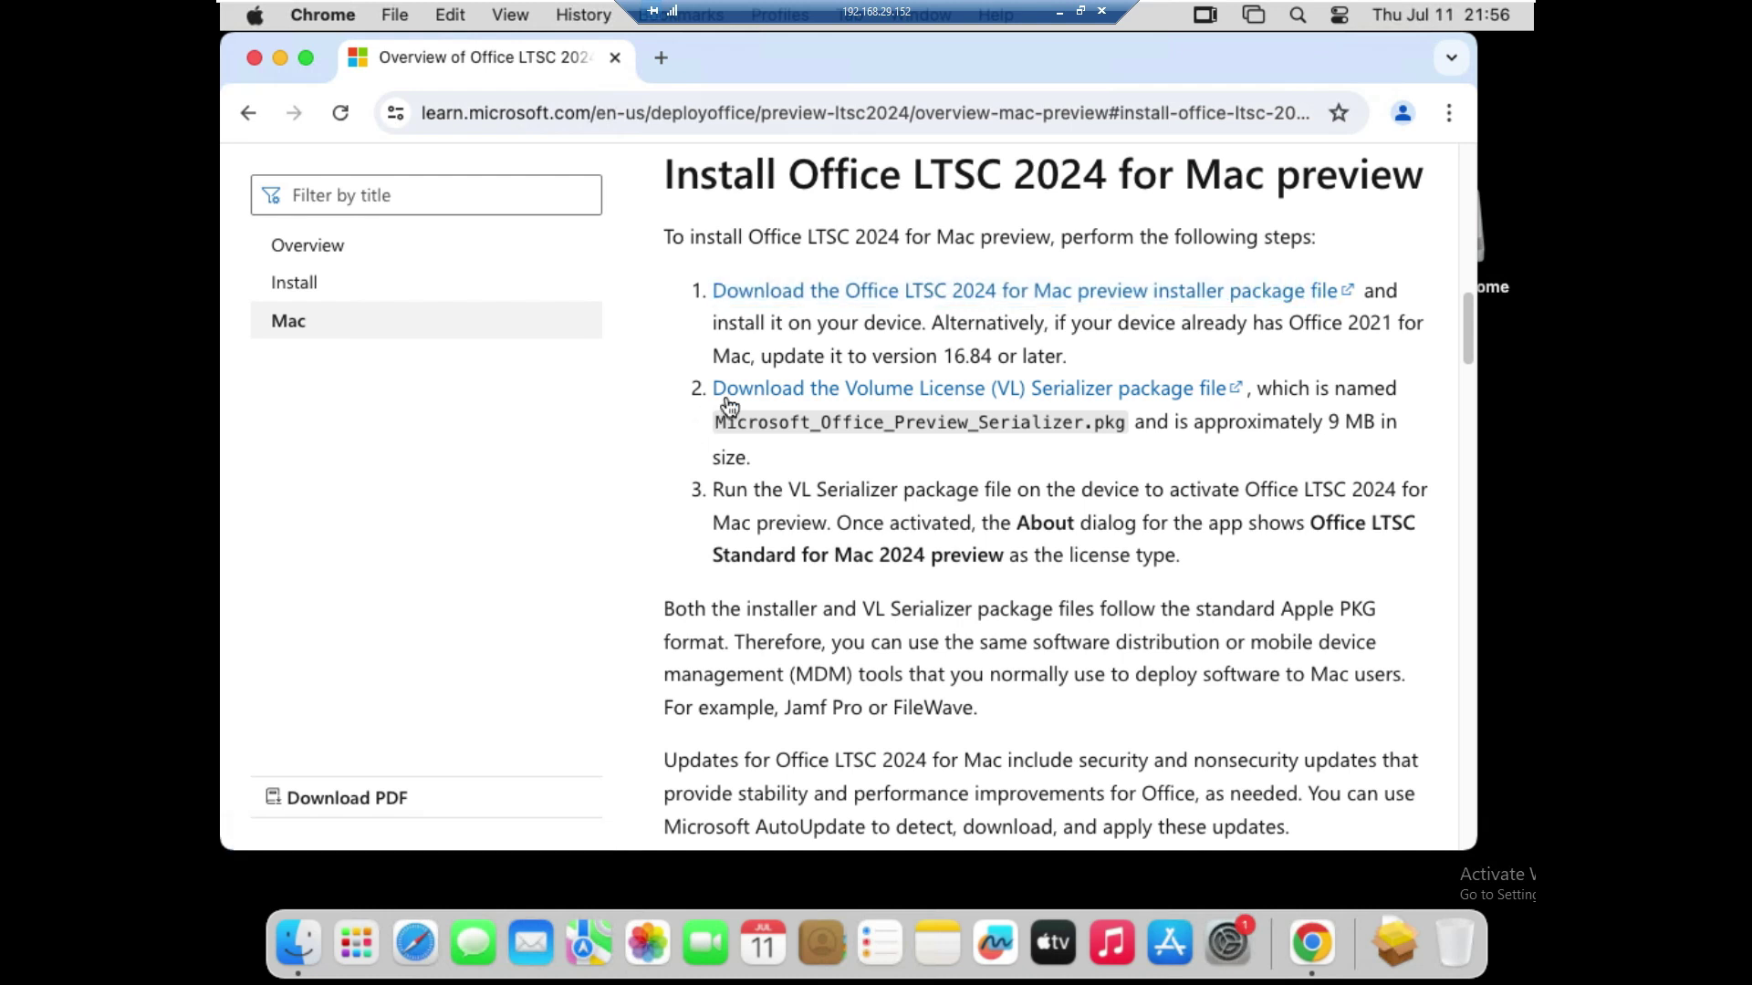
pyautogui.moveTo(710, 389); pyautogui.dragTo(1142, 394)
pyautogui.click(732, 500)
# Review the step 3 instruction, then start downloading the Office LTSC 2024 installer package
pyautogui.moveTo(717, 495); pyautogui.dragTo(873, 491)
pyautogui.click(884, 491)
pyautogui.moveTo(1315, 489); pyautogui.dragTo(1201, 488)
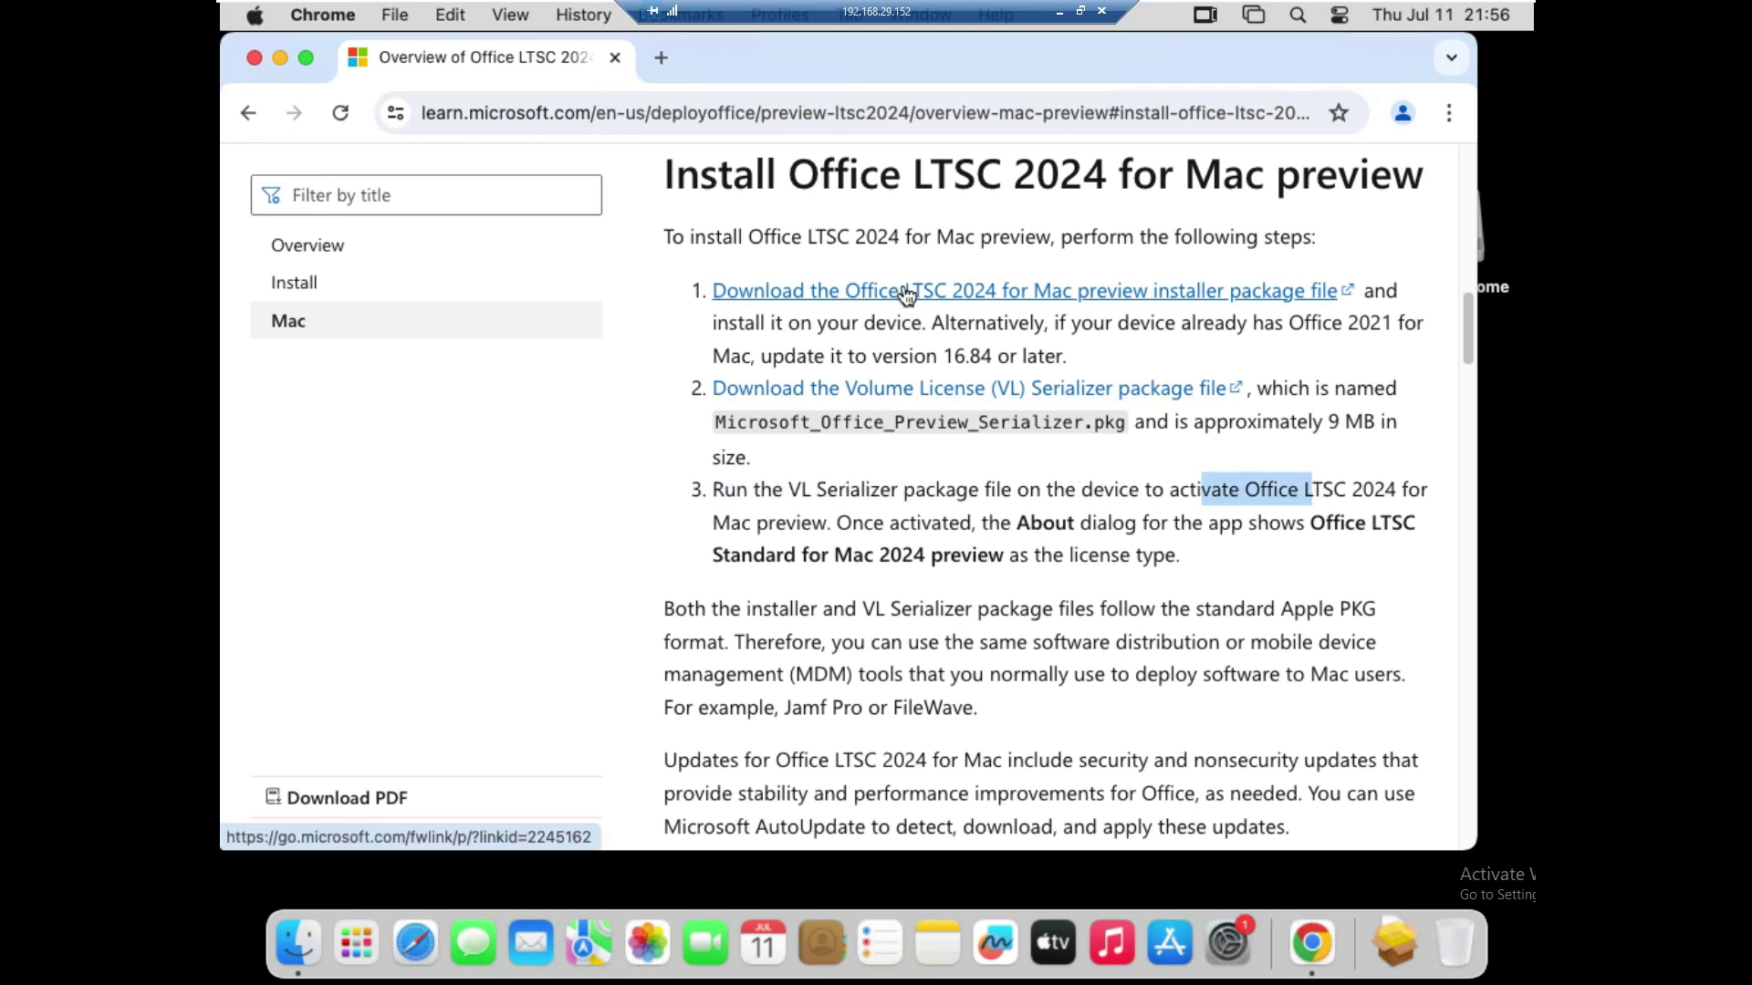
pyautogui.click(960, 477)
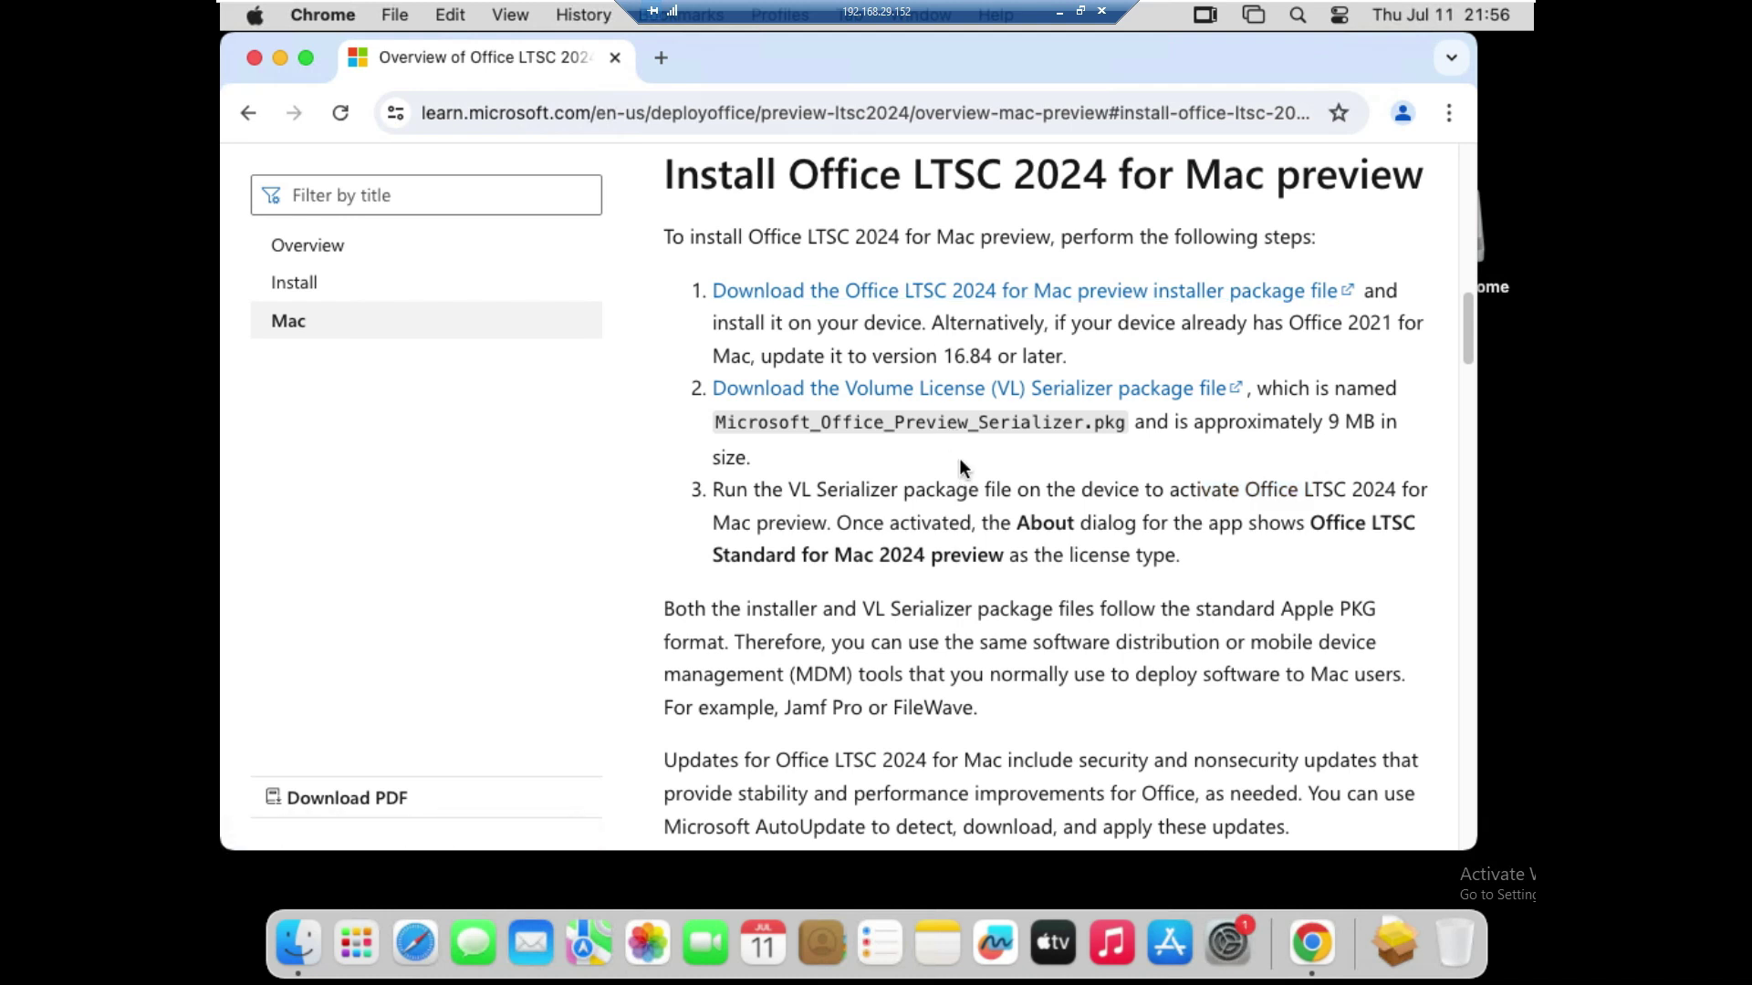
pyautogui.click(1304, 292)
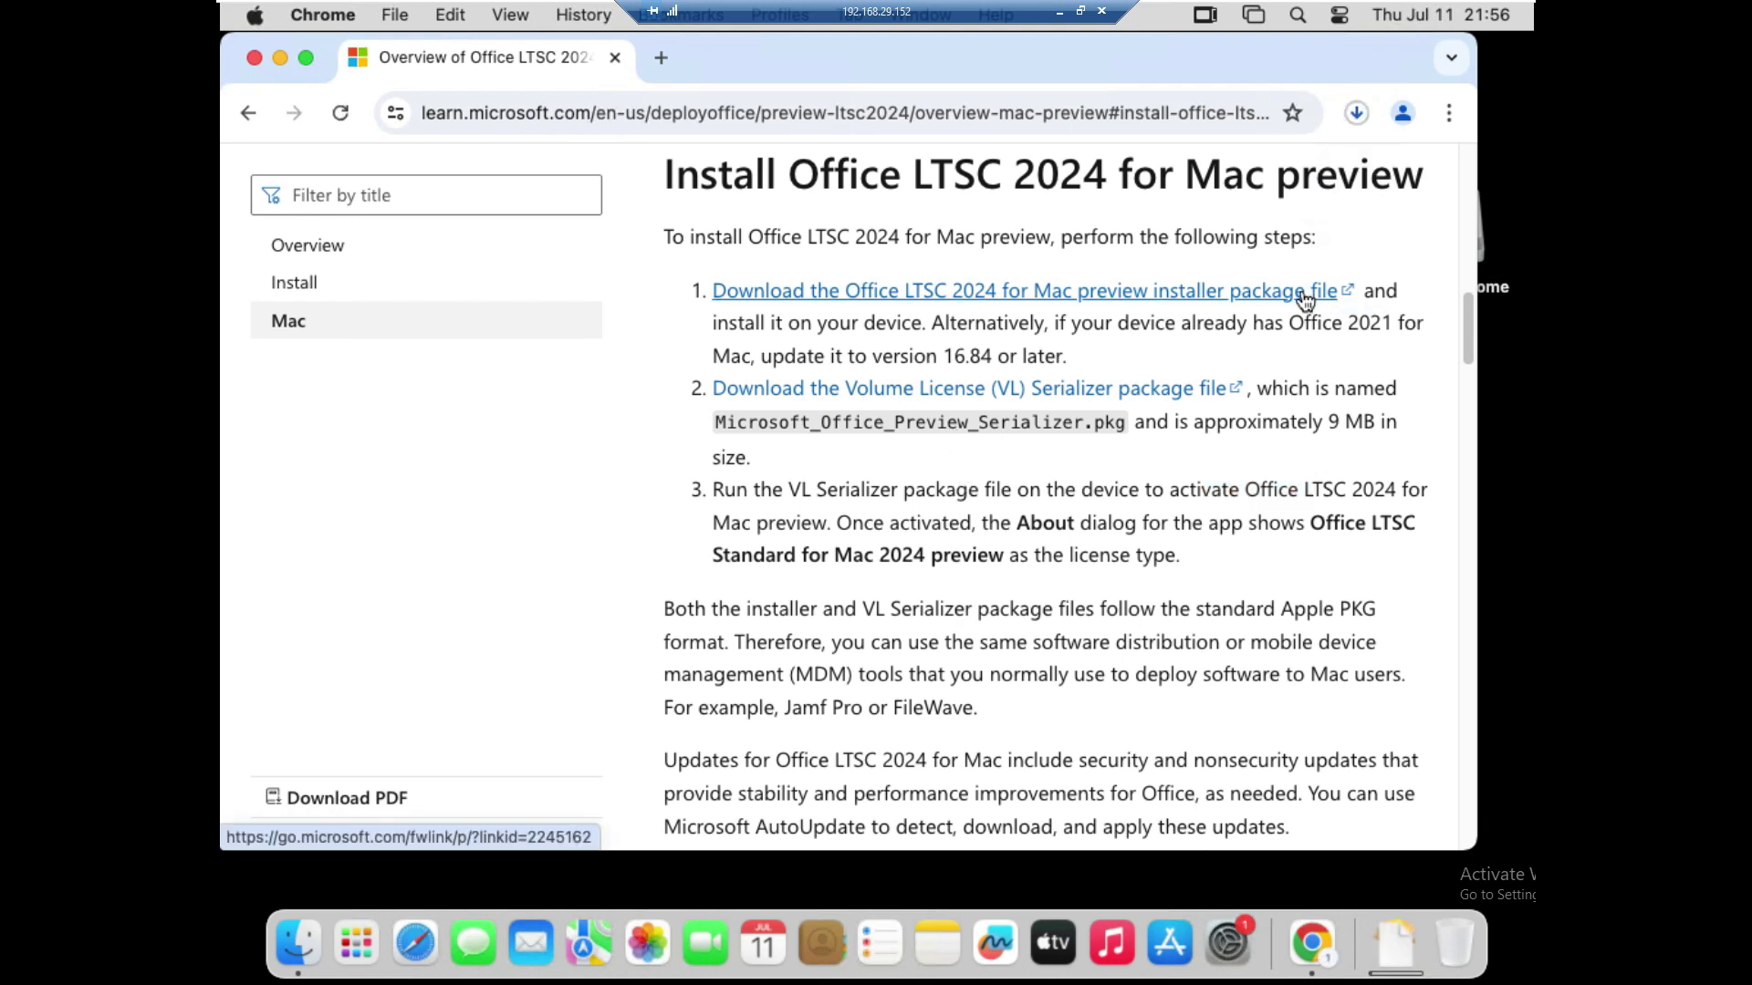
# Download the VL Serializer, cancel the duplicate 2.3 GB installer download, and minimise Chrome
pyautogui.click(1150, 390)
pyautogui.click(1356, 111)
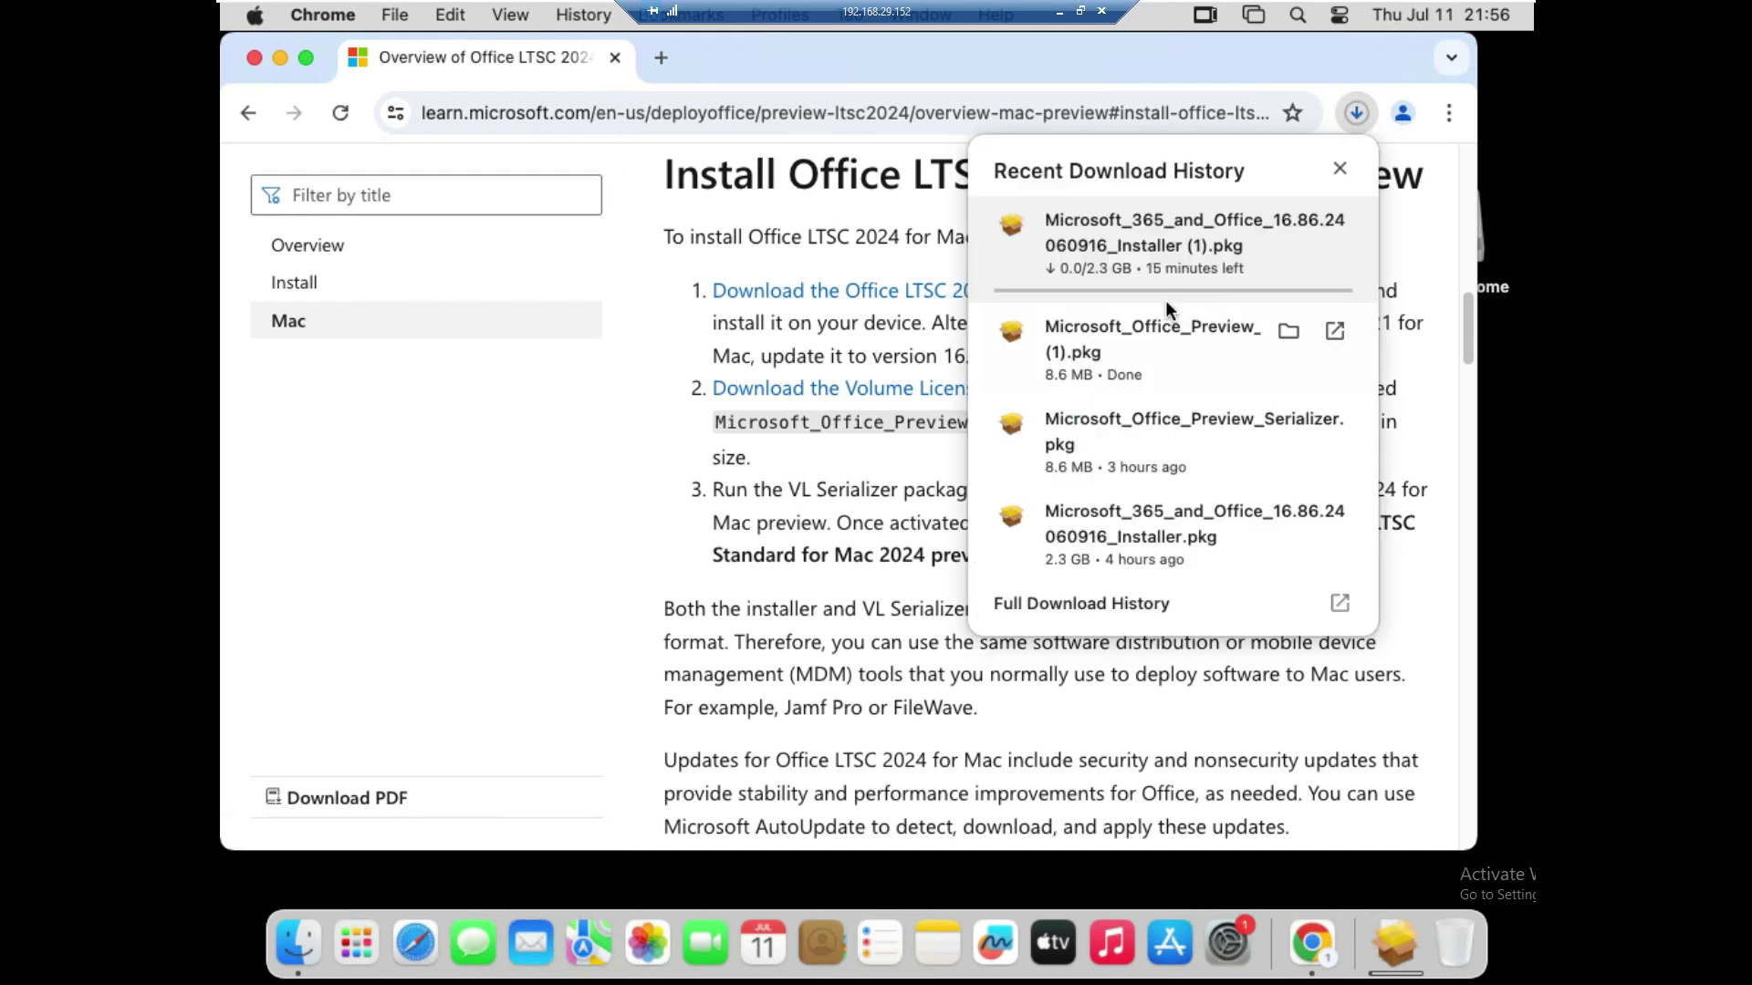
pyautogui.moveTo(1157, 349)
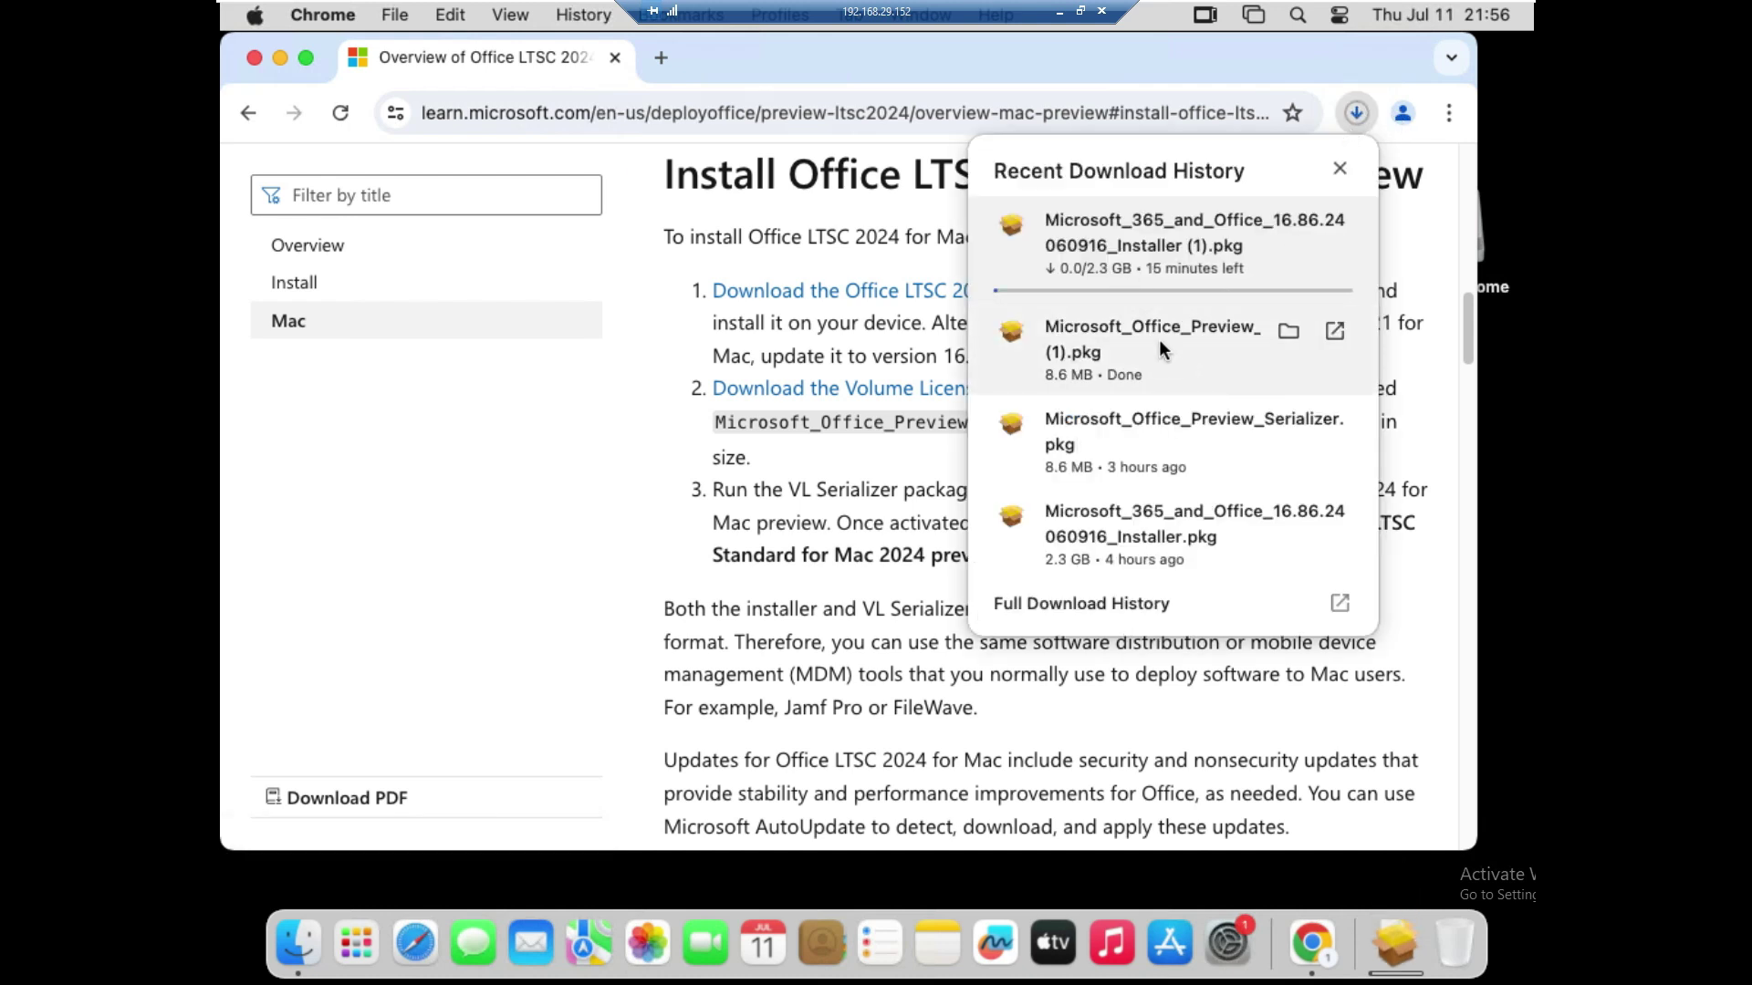
pyautogui.moveTo(1172, 243)
pyautogui.rightClick(1148, 243)
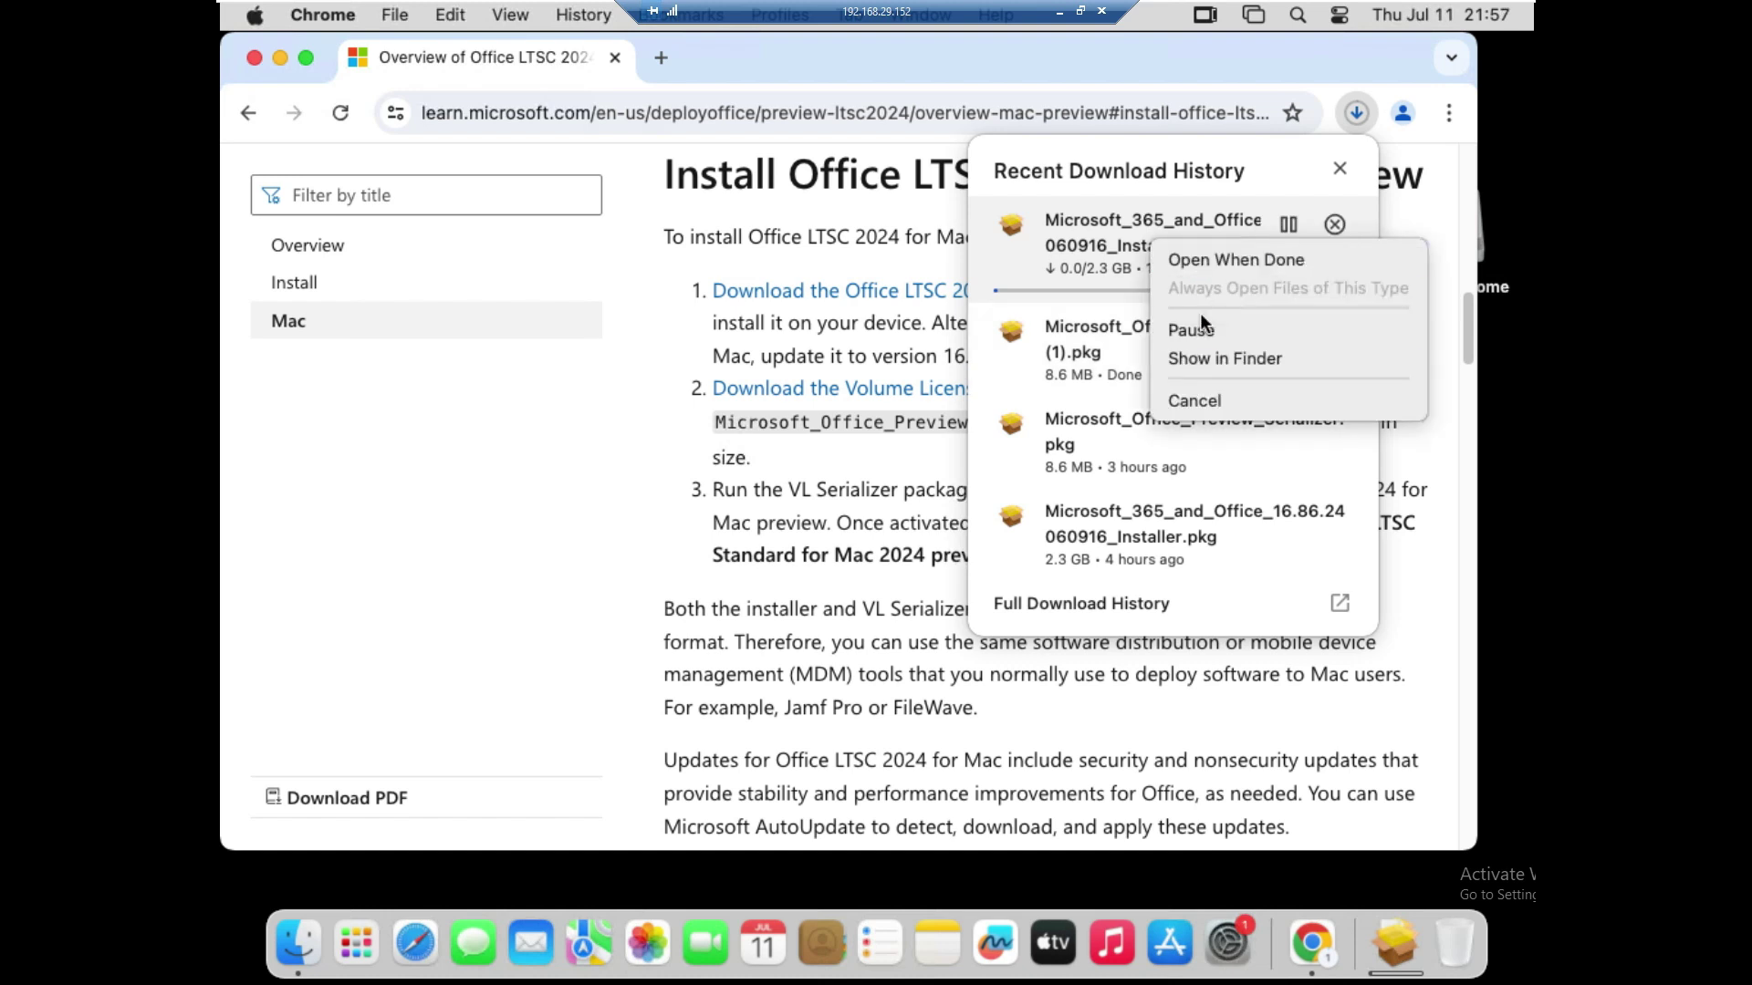
pyautogui.click(1198, 396)
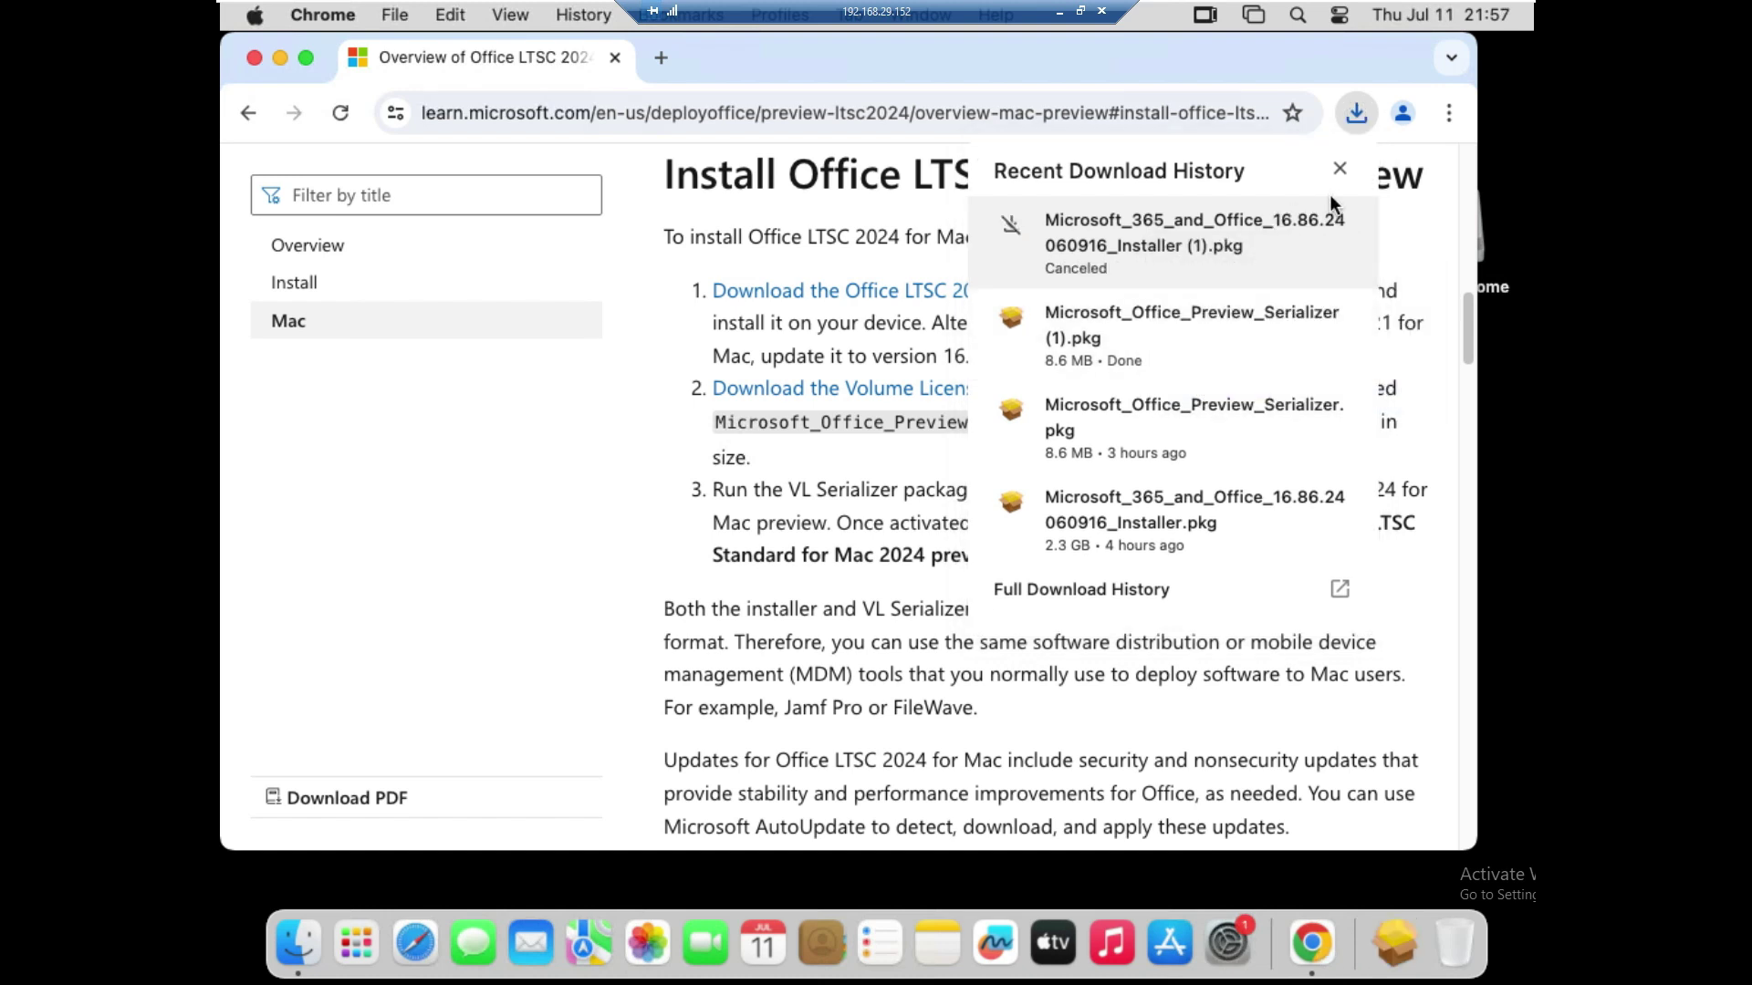
pyautogui.click(1340, 170)
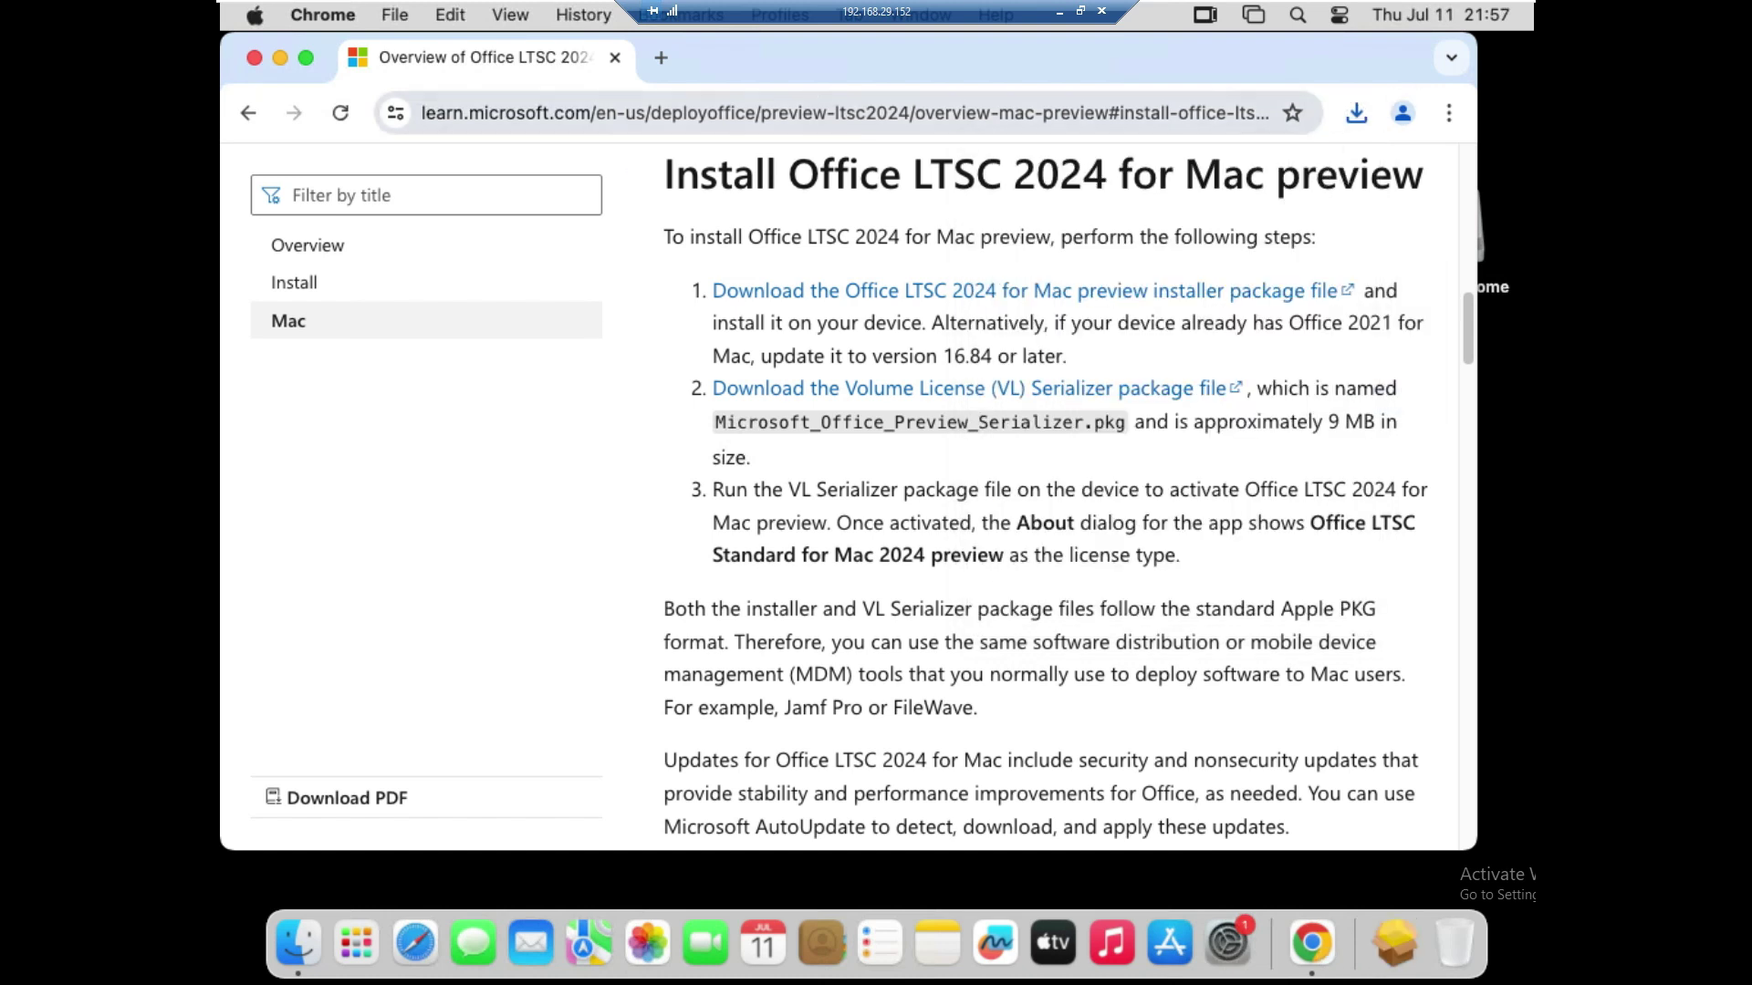
pyautogui.click(280, 59)
# From the Downloads stack, run Microsoft_365_and_Office_16.86.24060916_Installer.pkg
pyautogui.click(1345, 948)
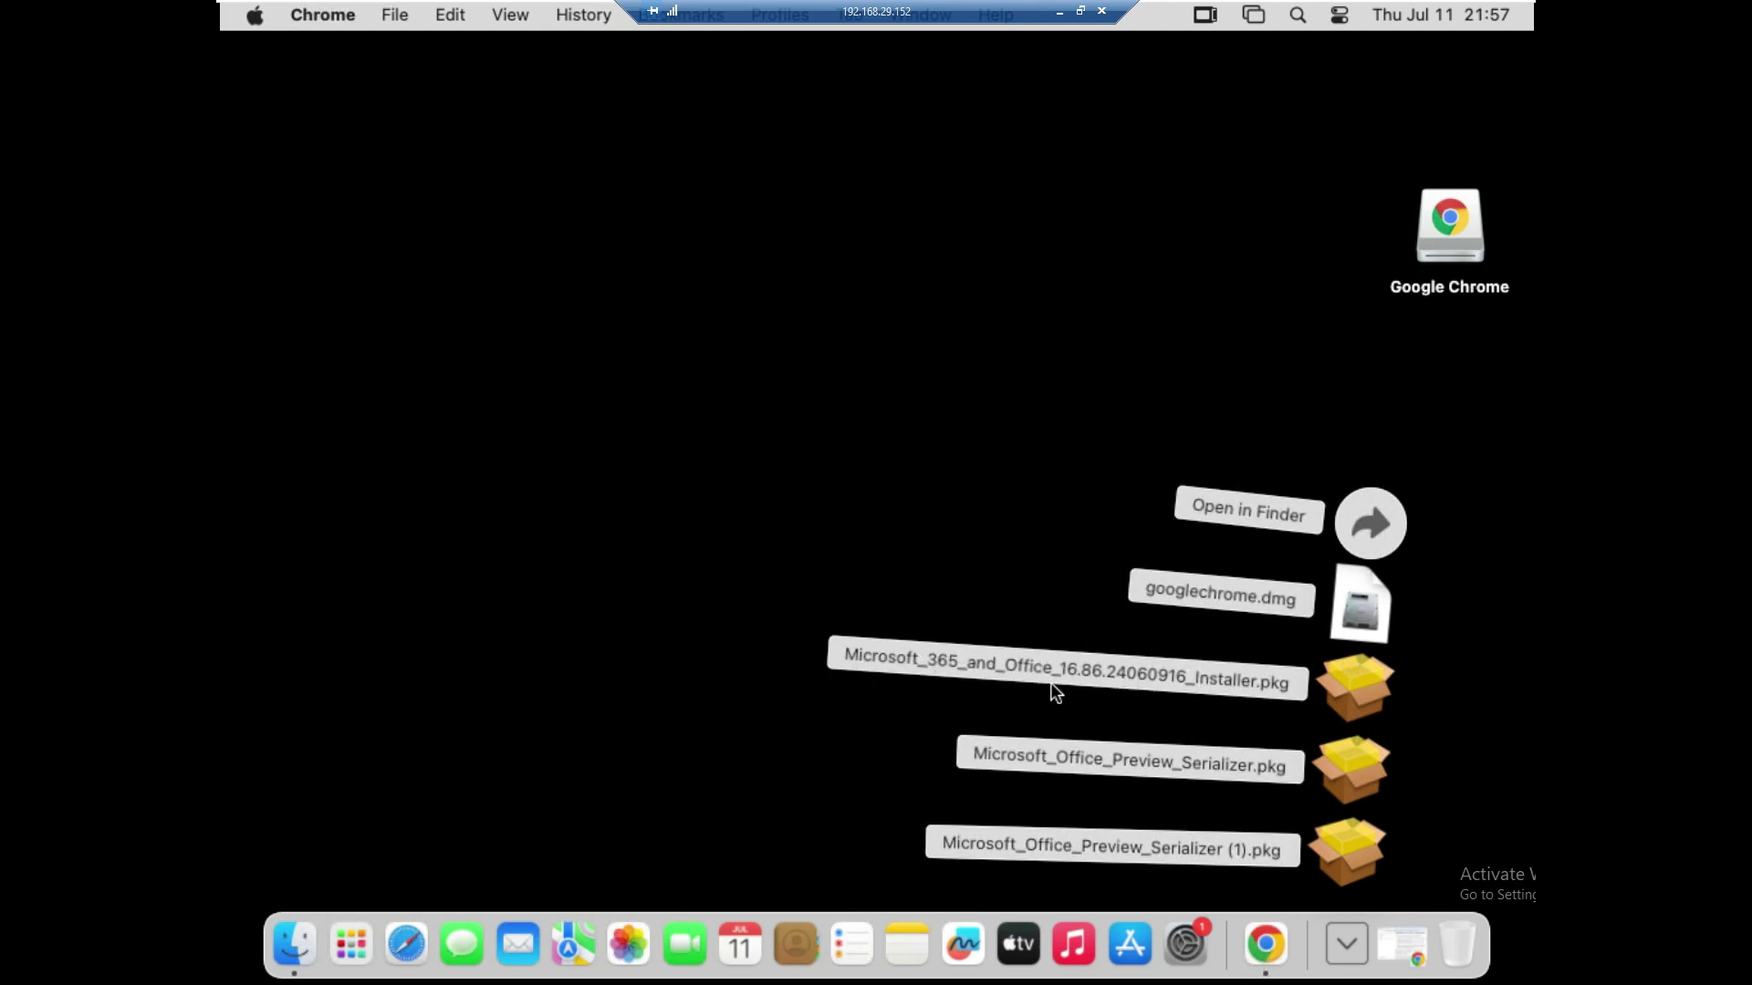
pyautogui.click(1349, 689)
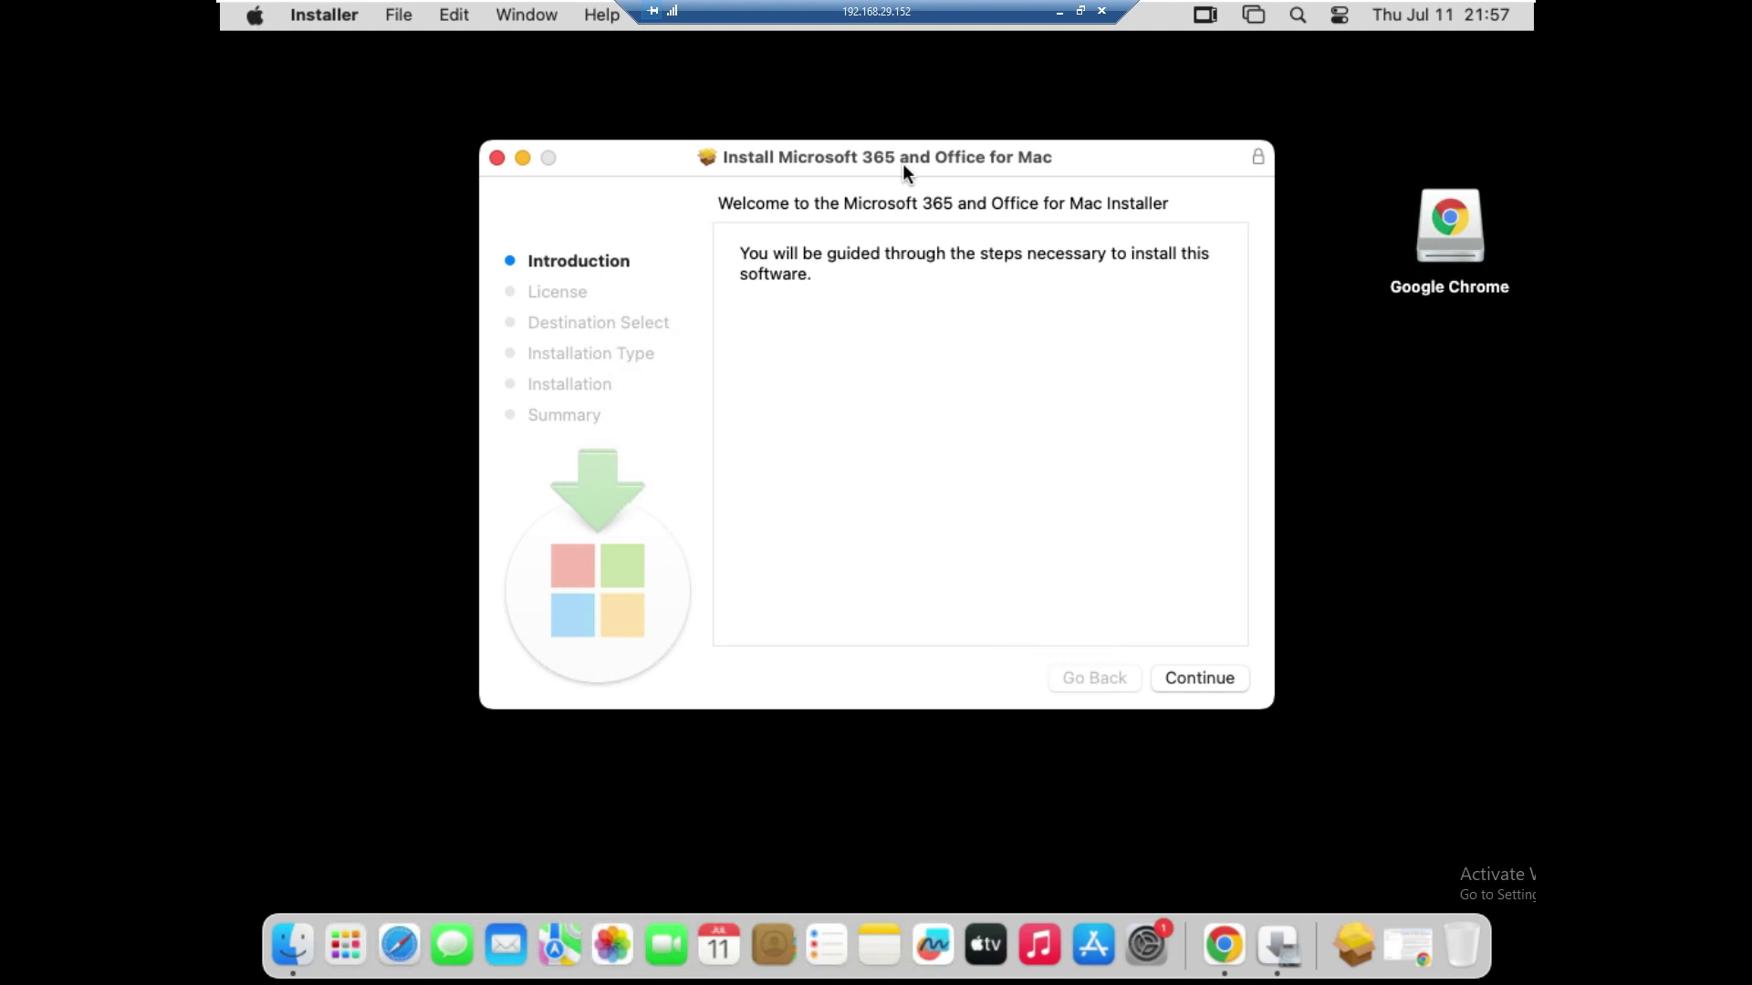
# Advance through the Introduction and agree to the software license terms
pyautogui.click(1216, 684)
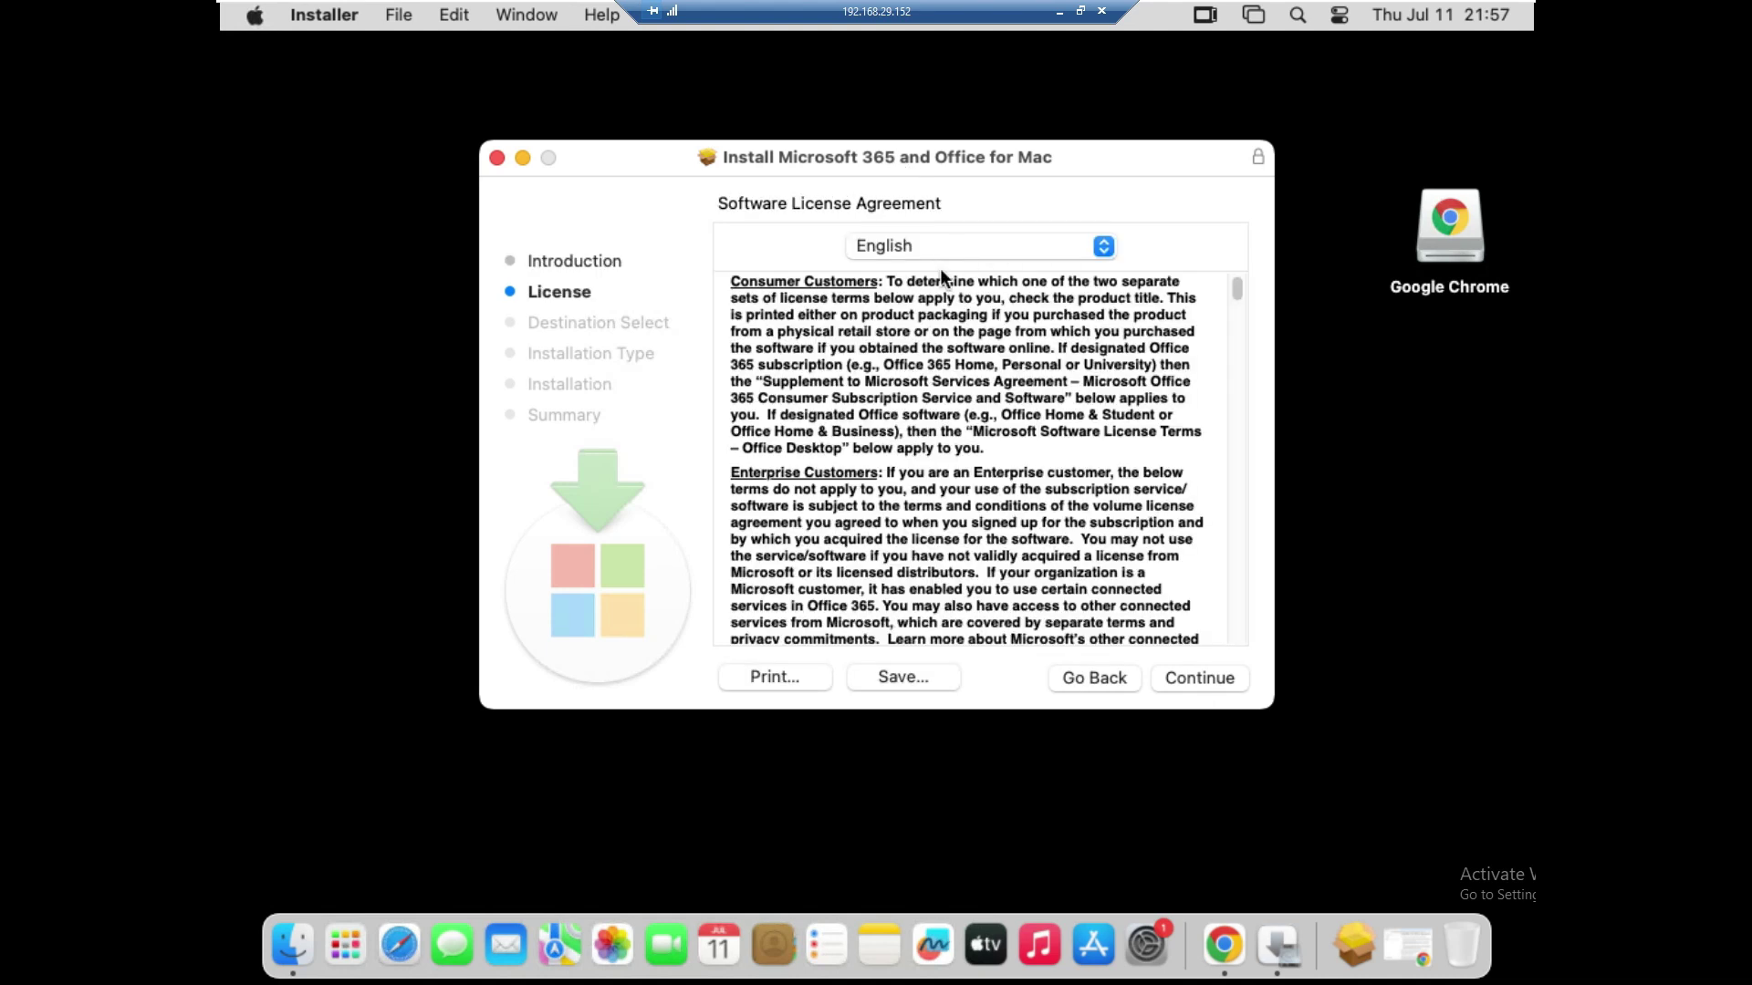
pyautogui.scroll(-5, 1013, 391)
pyautogui.scroll(-5, 1020, 404)
pyautogui.scroll(-5, 1024, 413)
pyautogui.scroll(-3, 1024, 411)
pyautogui.click(1215, 683)
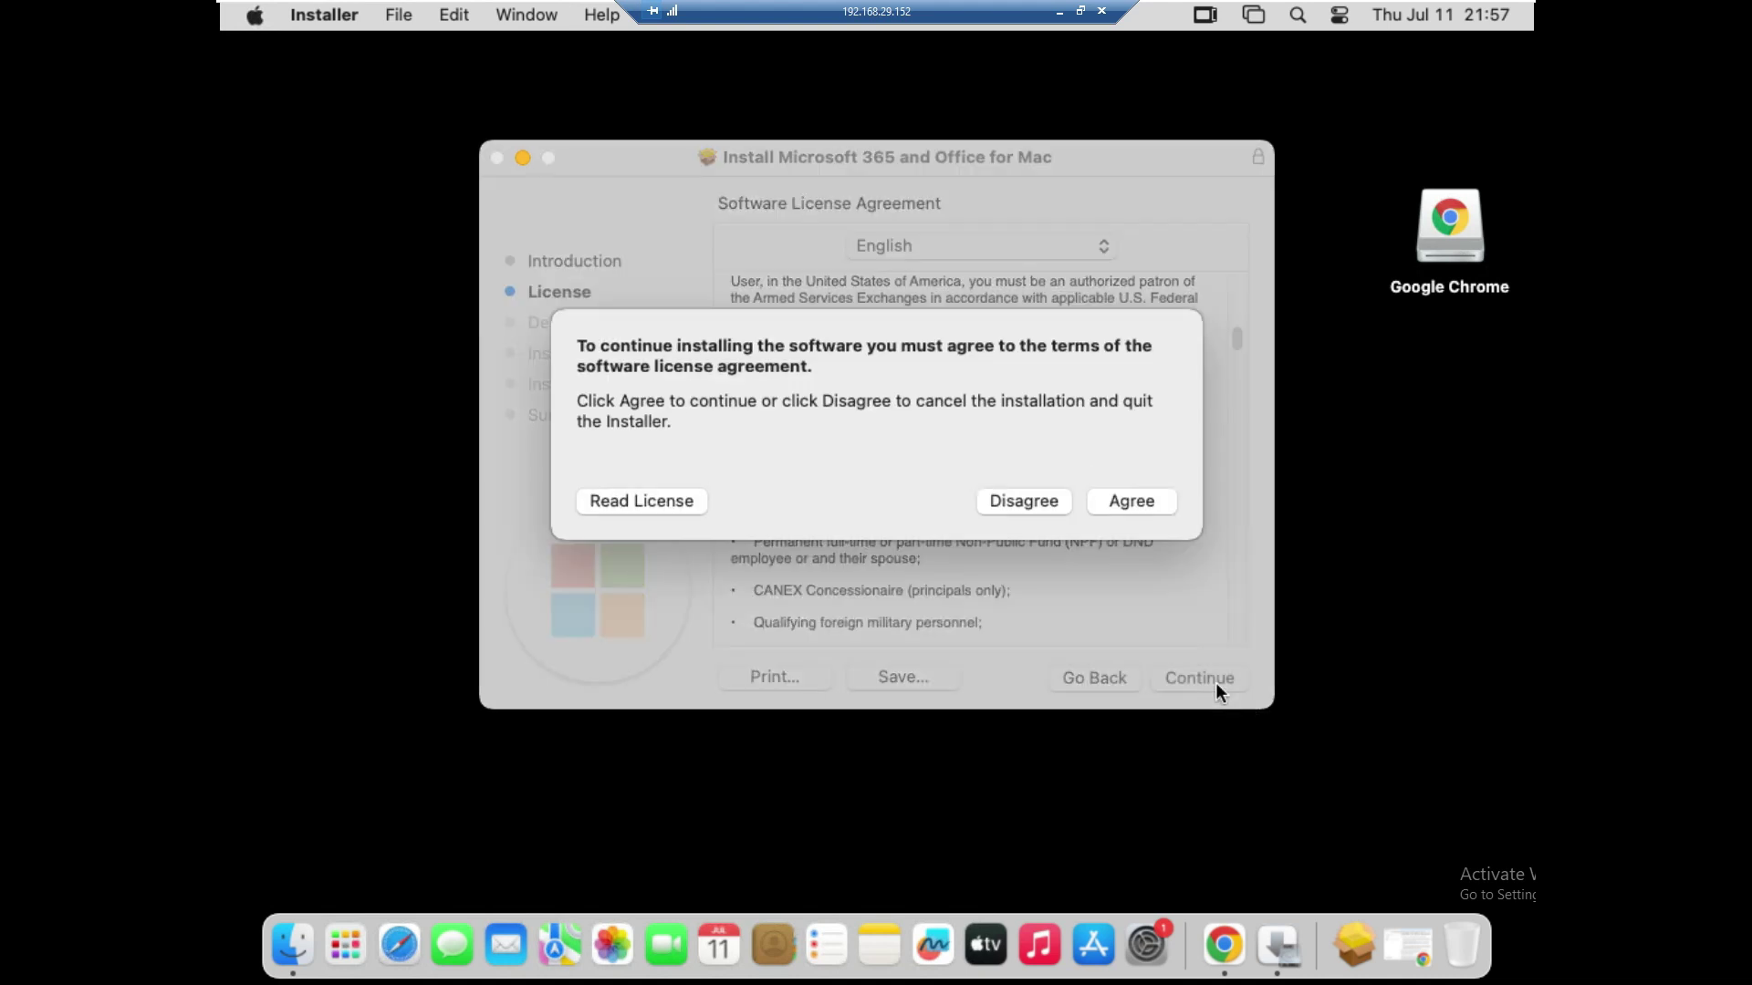
pyautogui.click(1160, 506)
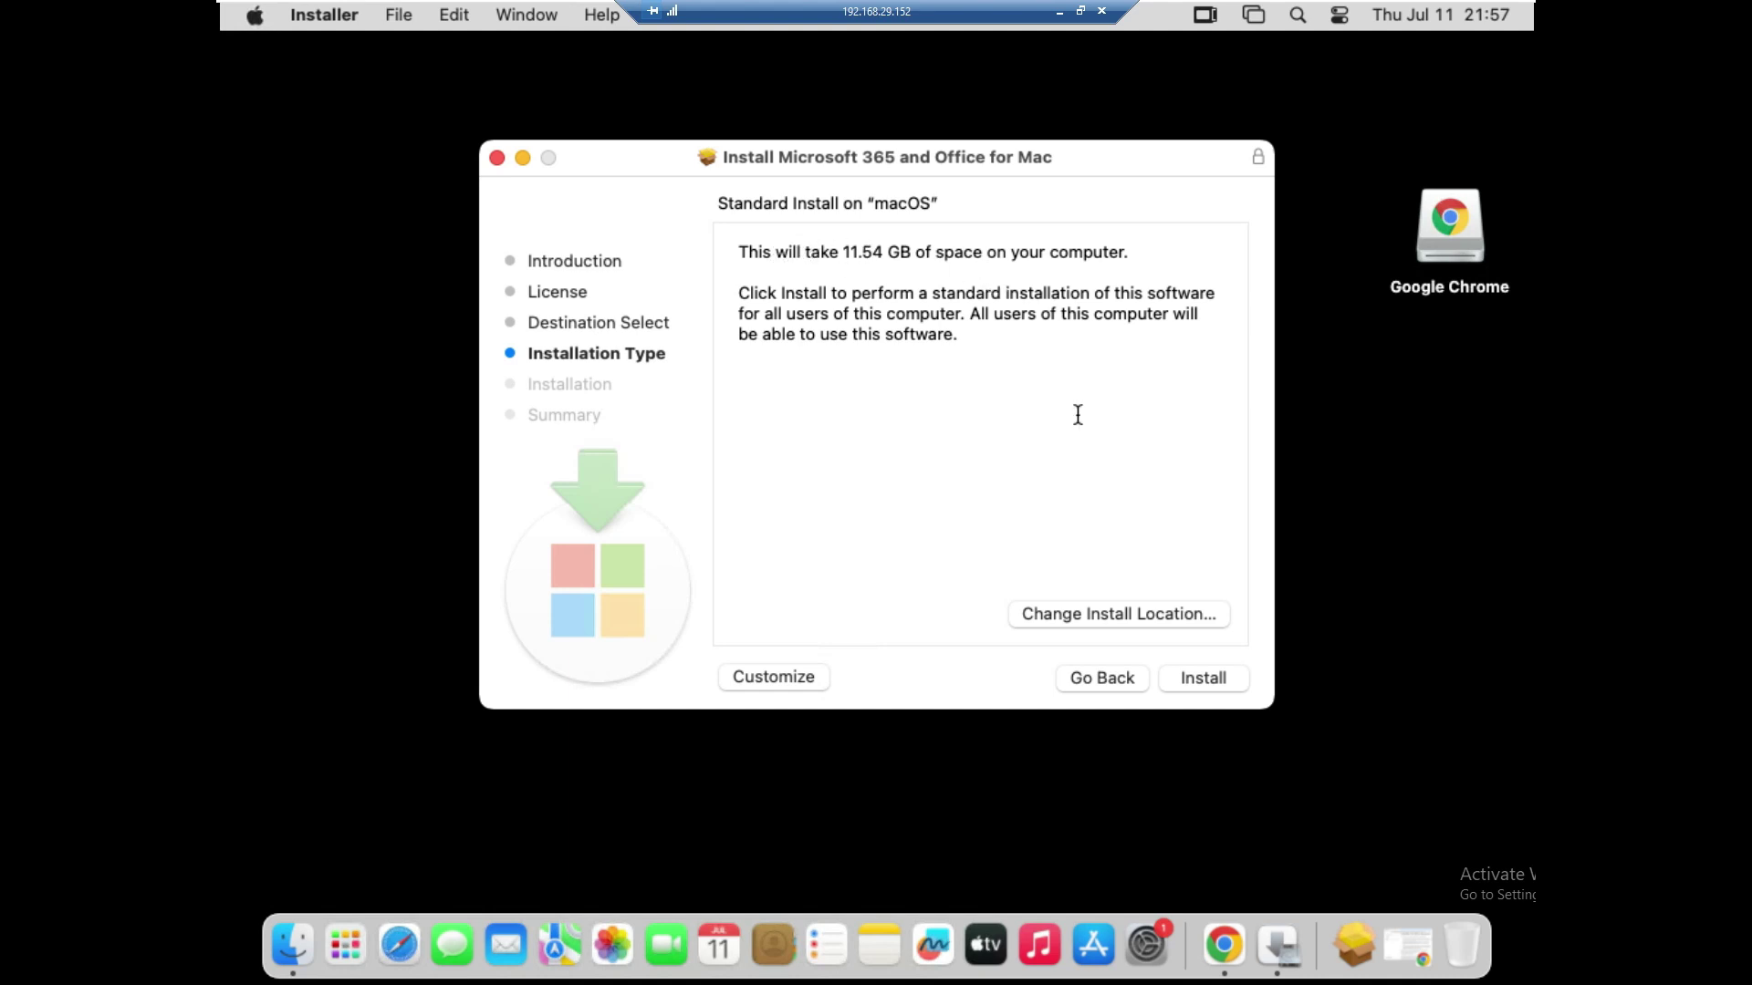
# Start the standard install, submit the admin password, allow data access and dismiss background-item notices
pyautogui.click(1199, 678)
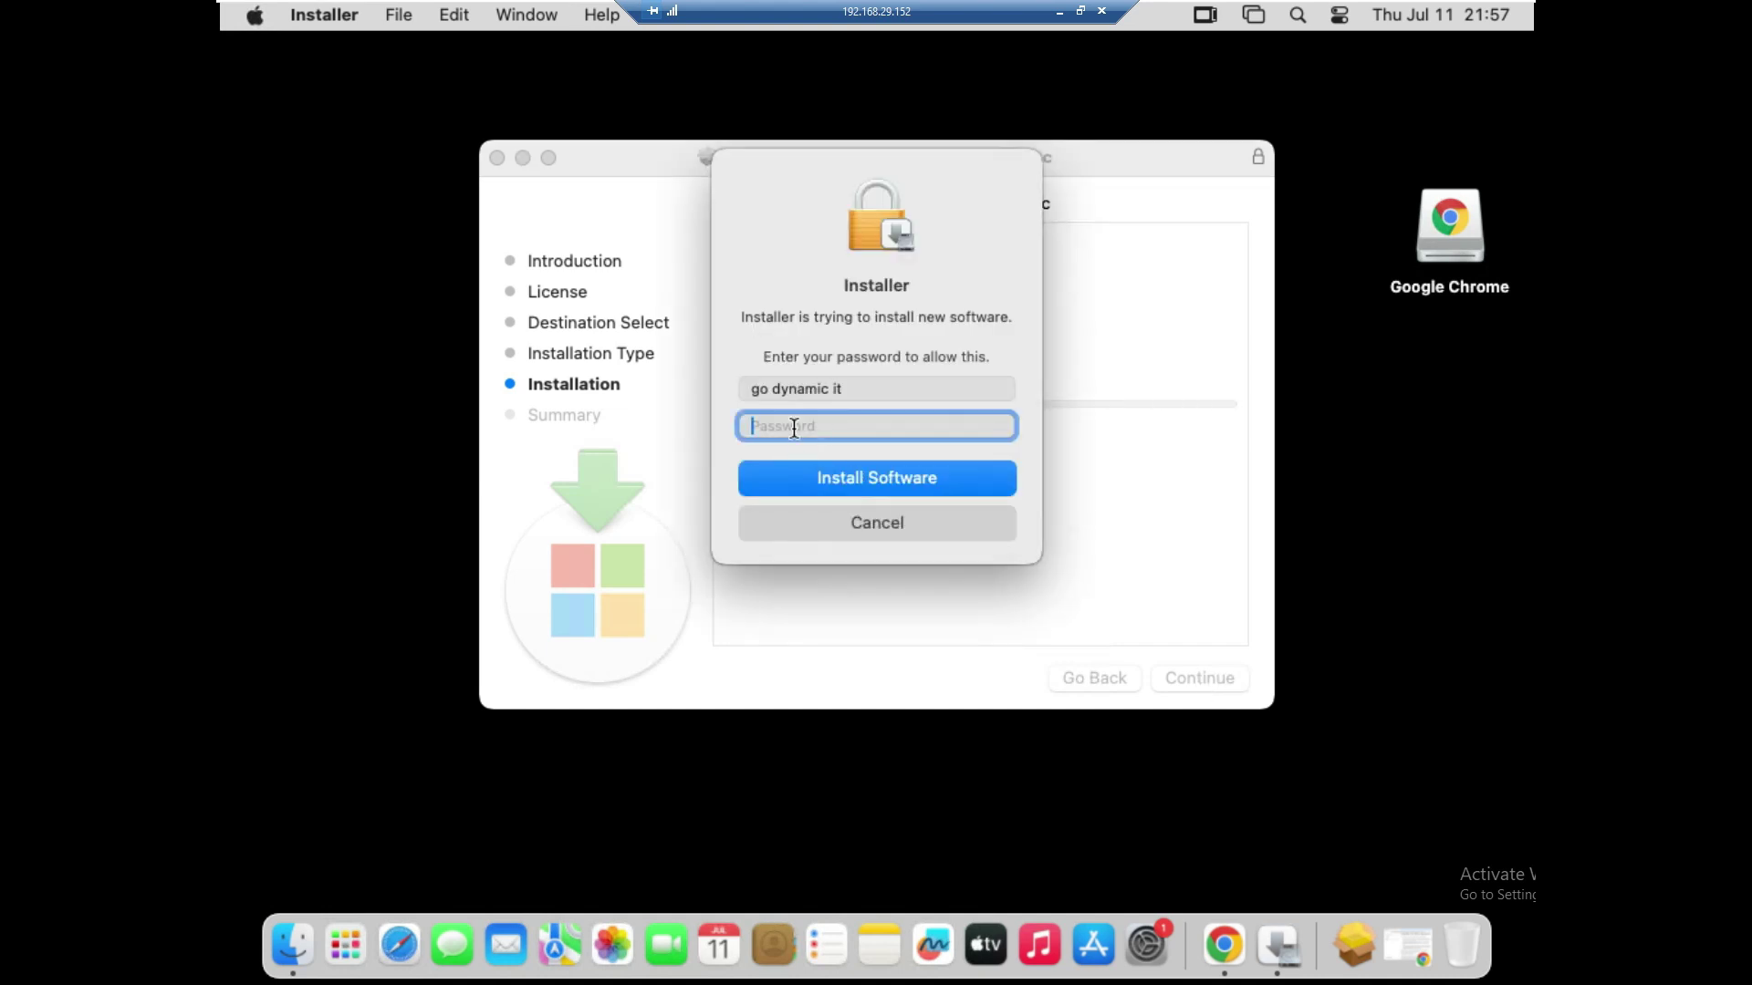
pyautogui.write('*********')
pyautogui.press('Return')
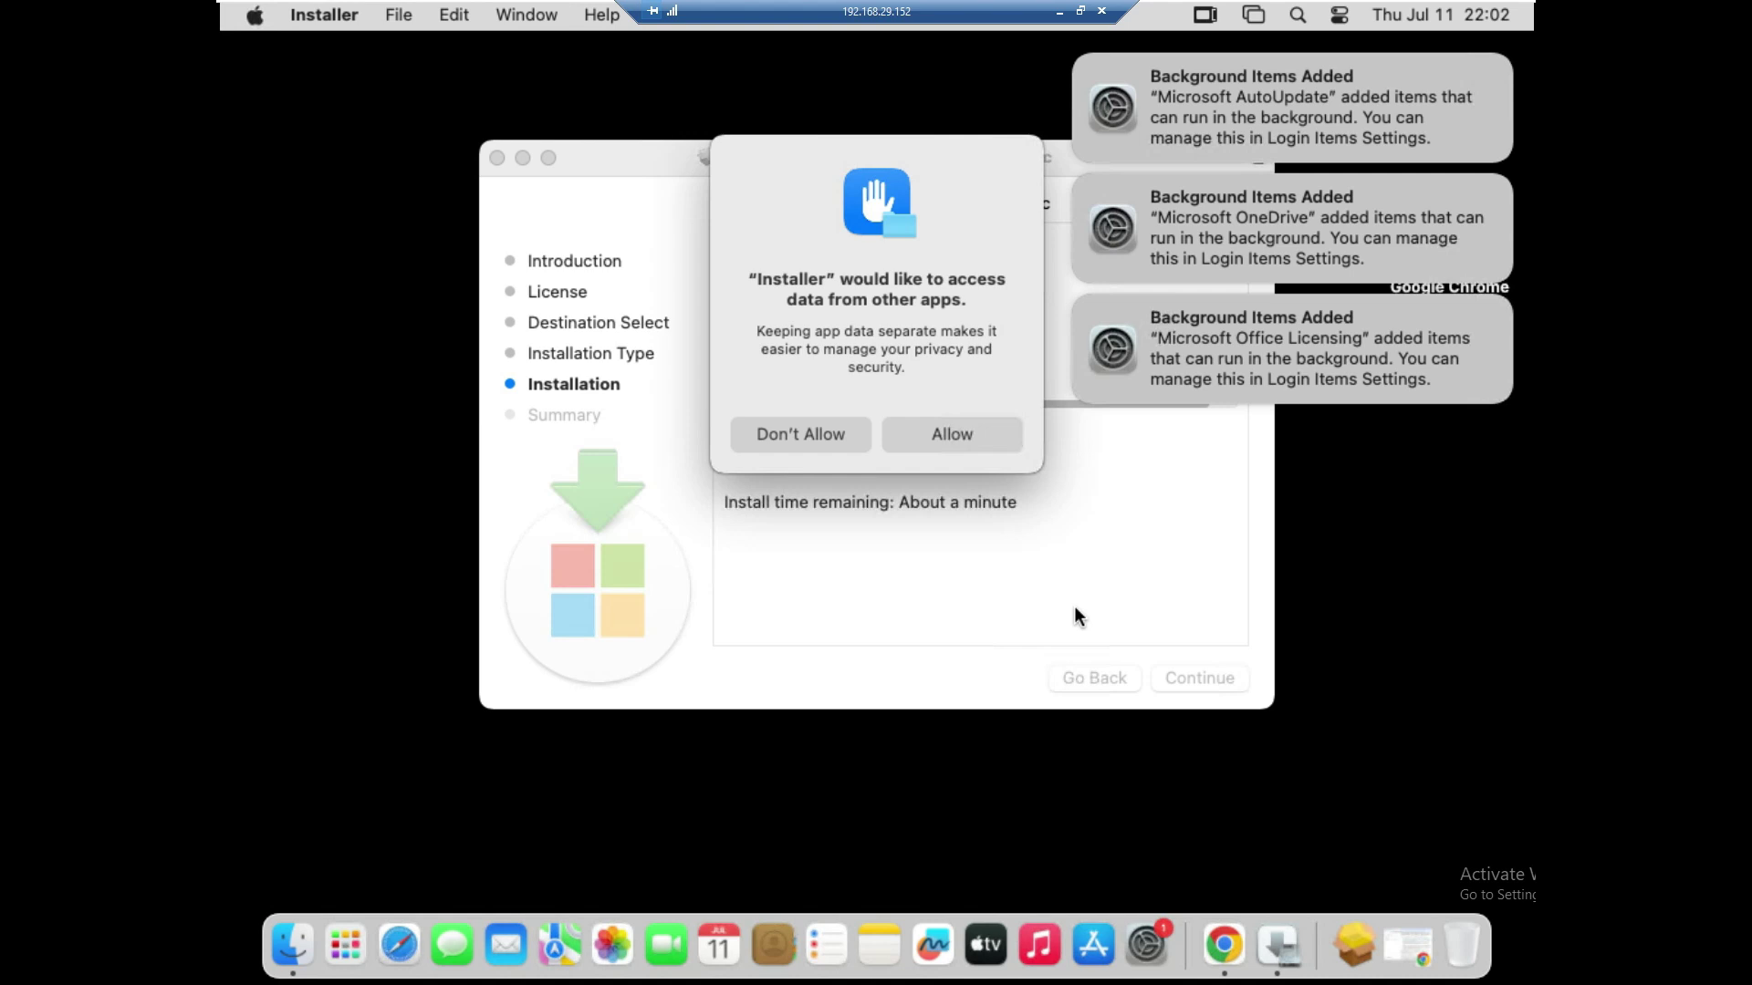
pyautogui.click(953, 436)
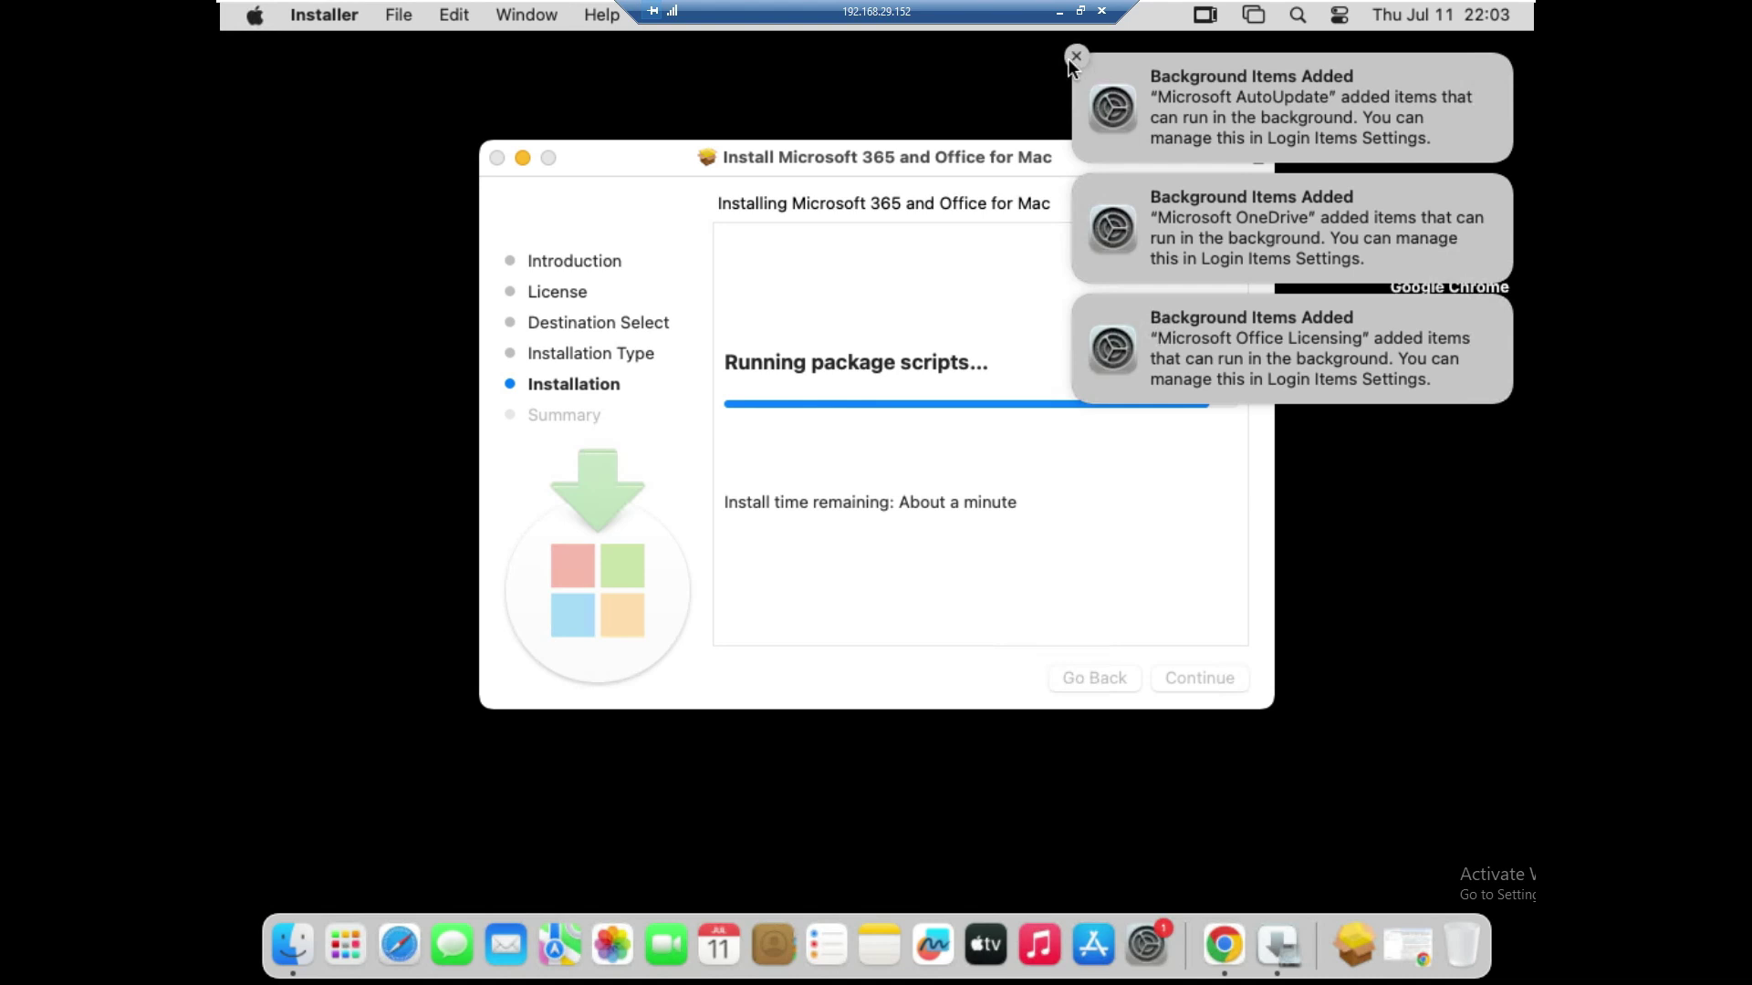
pyautogui.click(1073, 59)
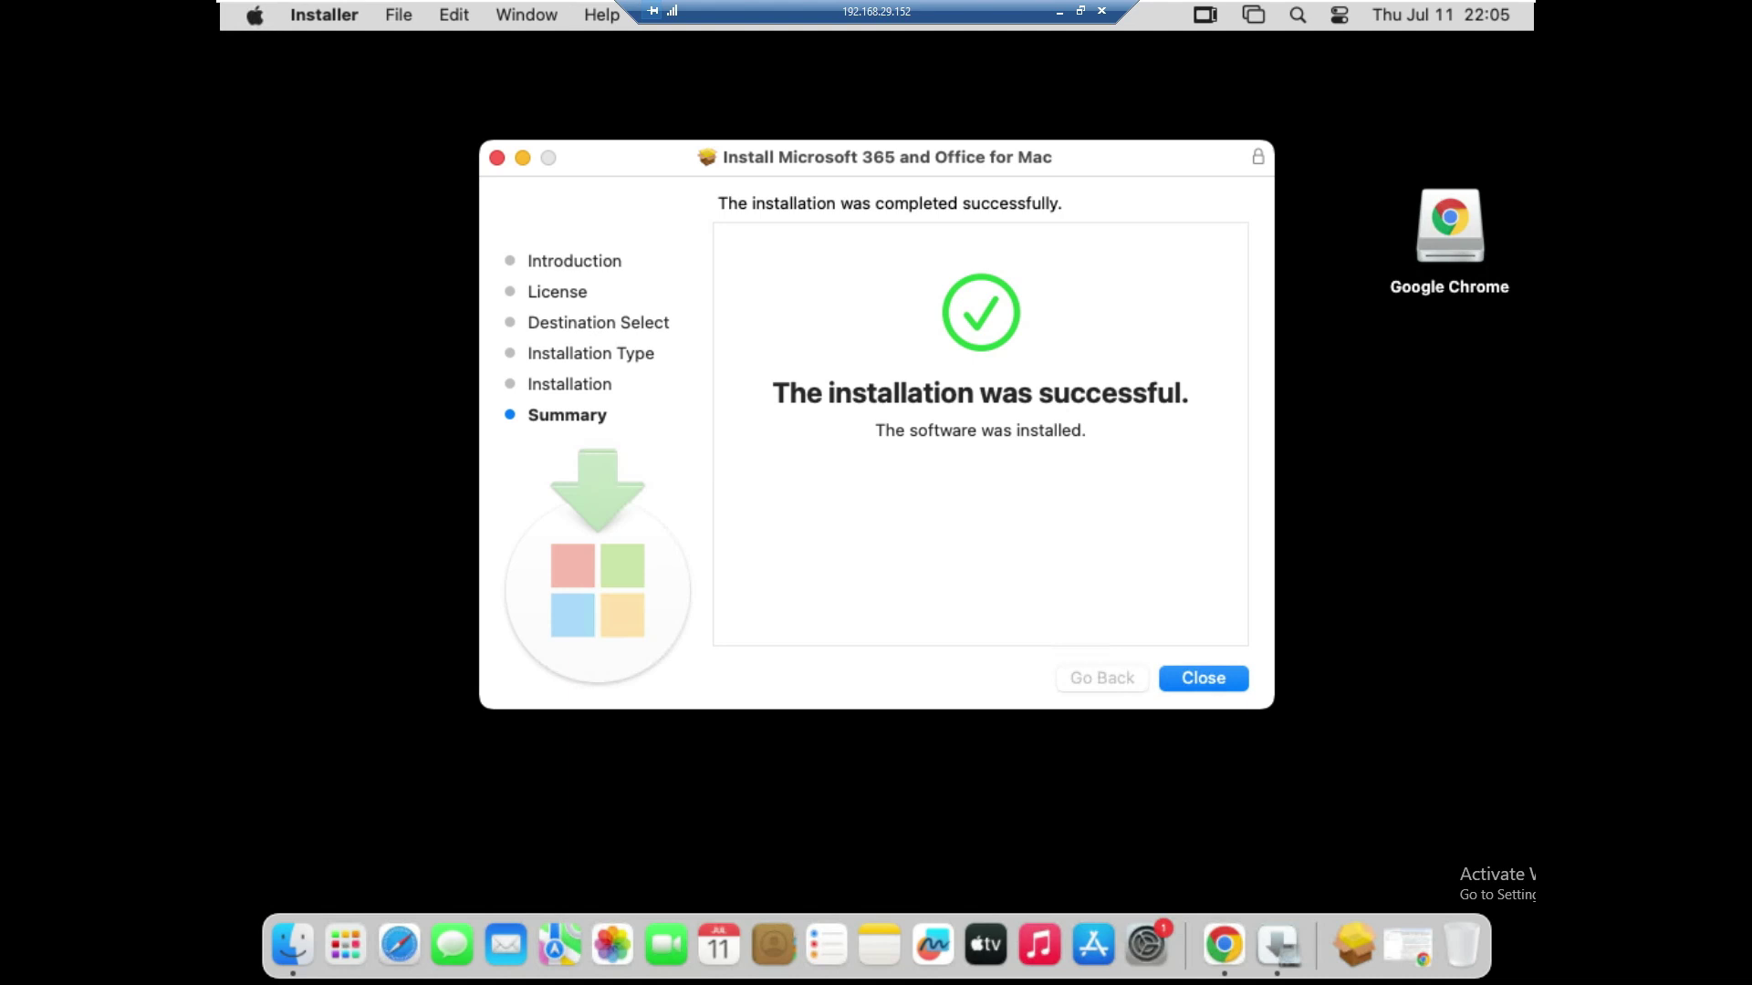
# Close the finished installer and keep the package instead of moving it to Trash
pyautogui.click(1206, 683)
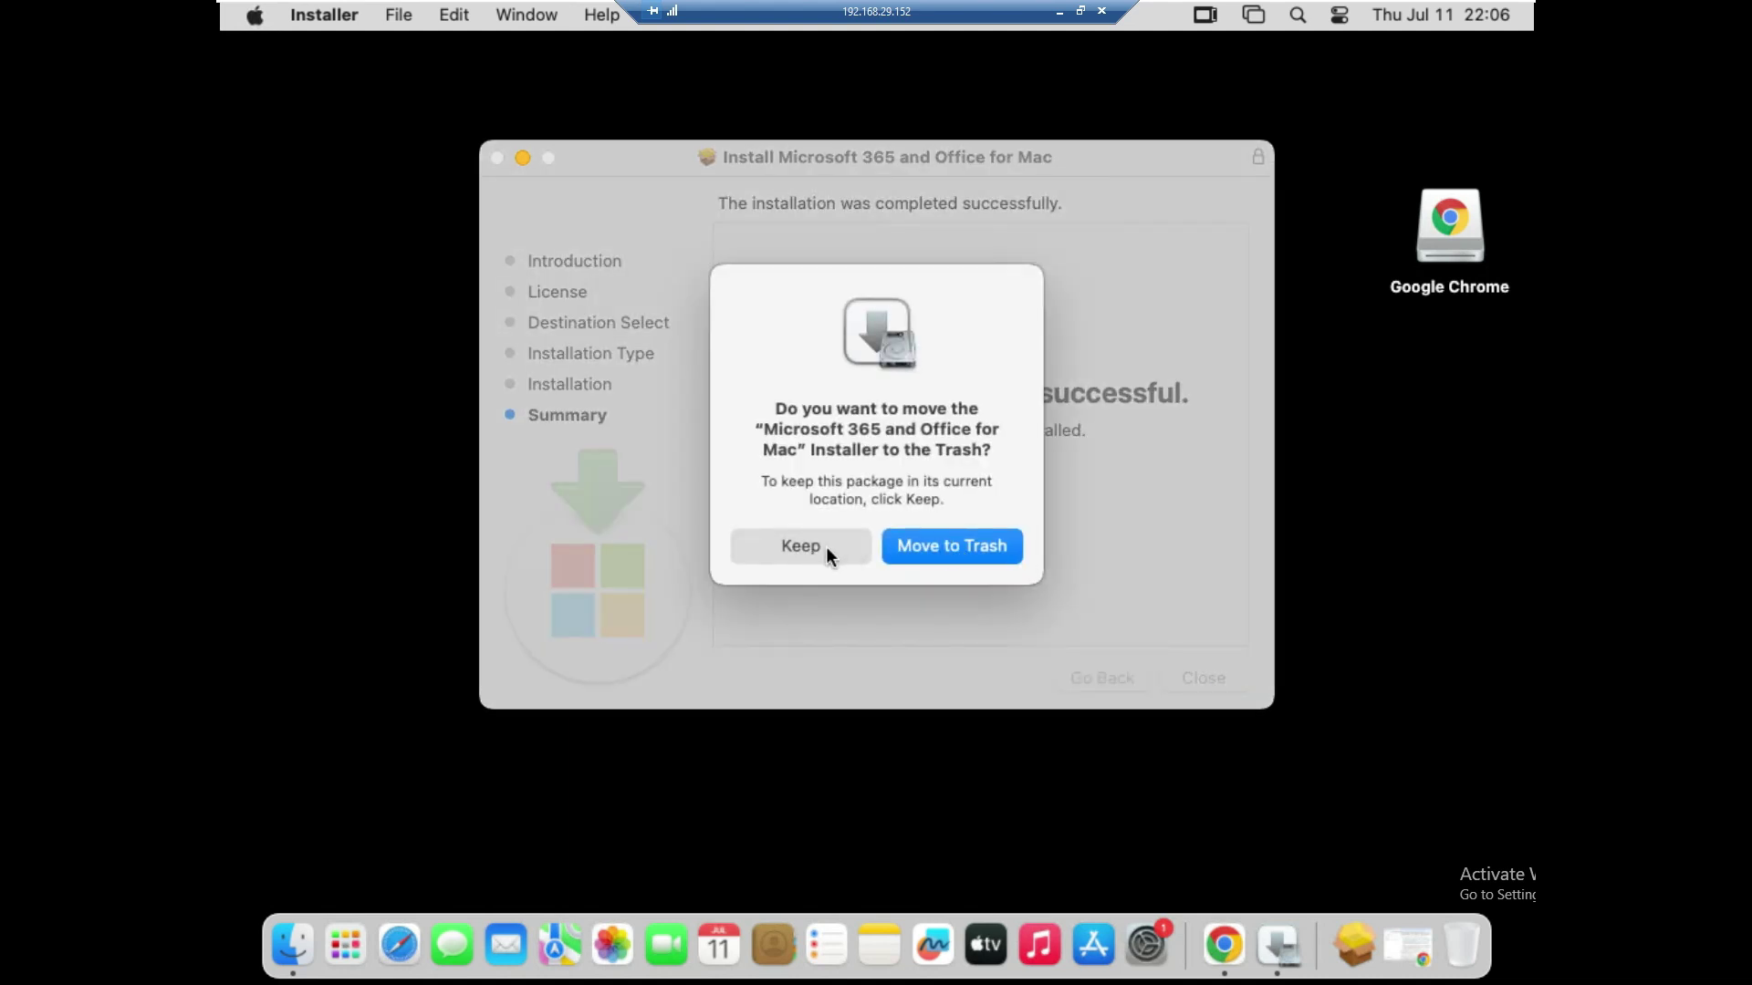
pyautogui.click(801, 546)
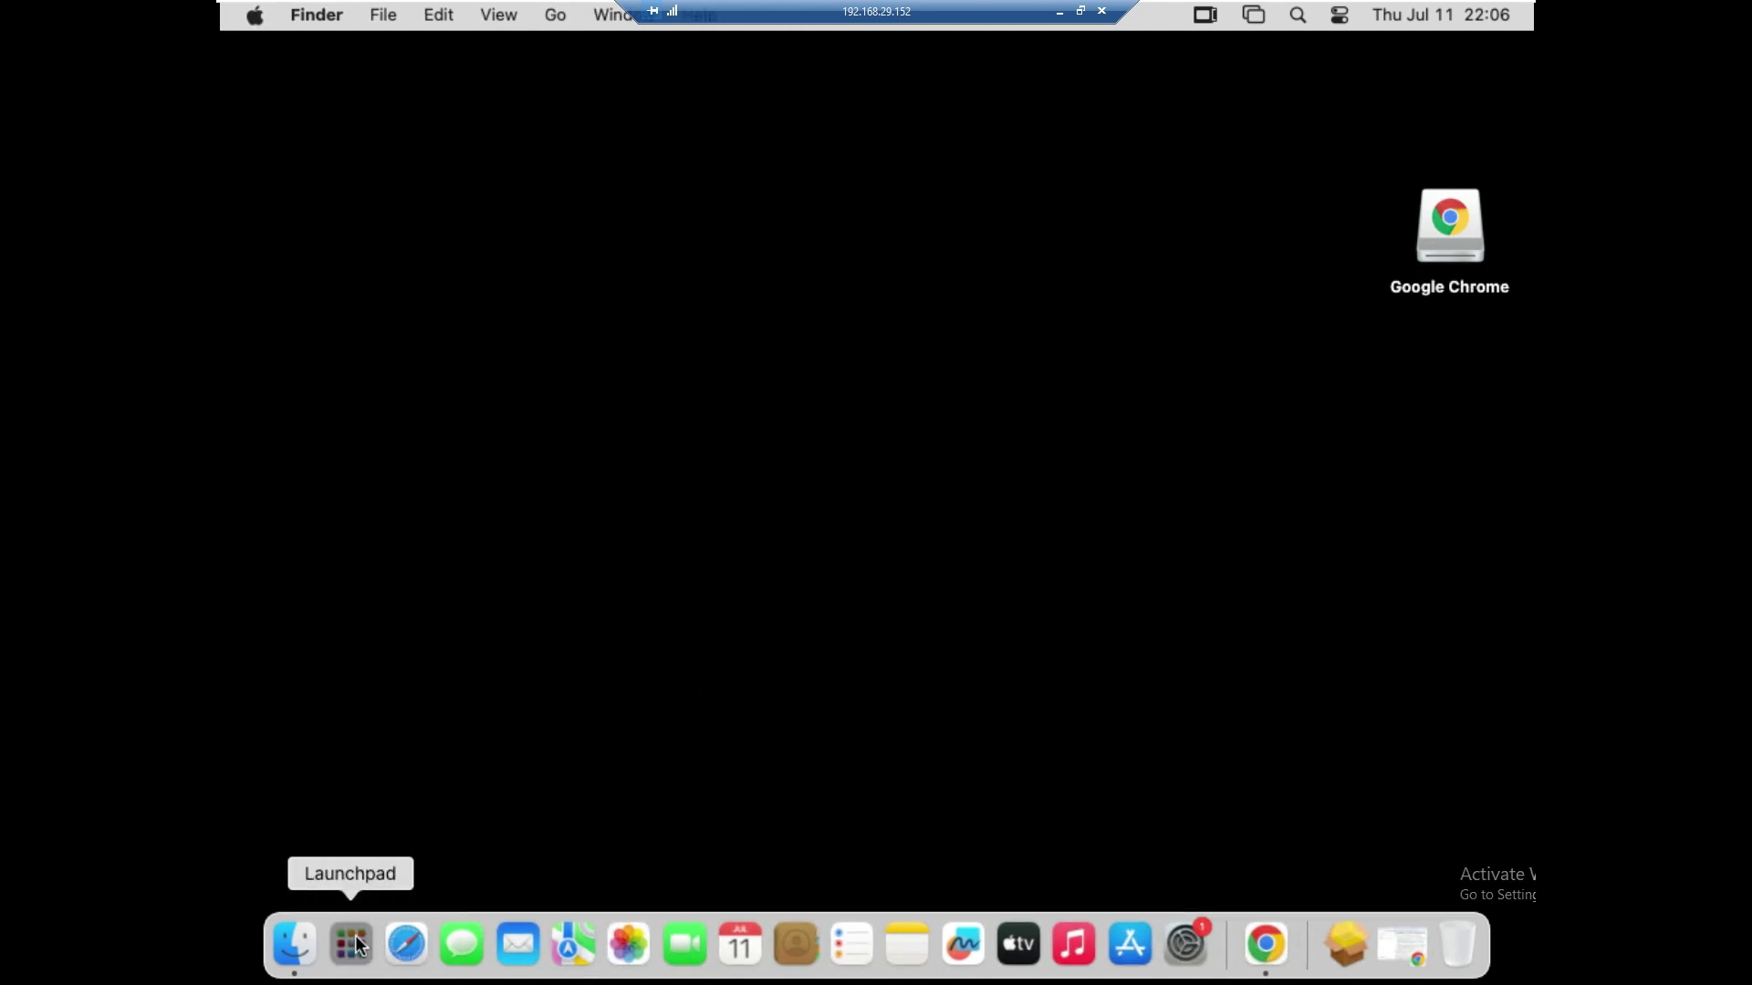
pyautogui.hscroll(2, 801, 533)
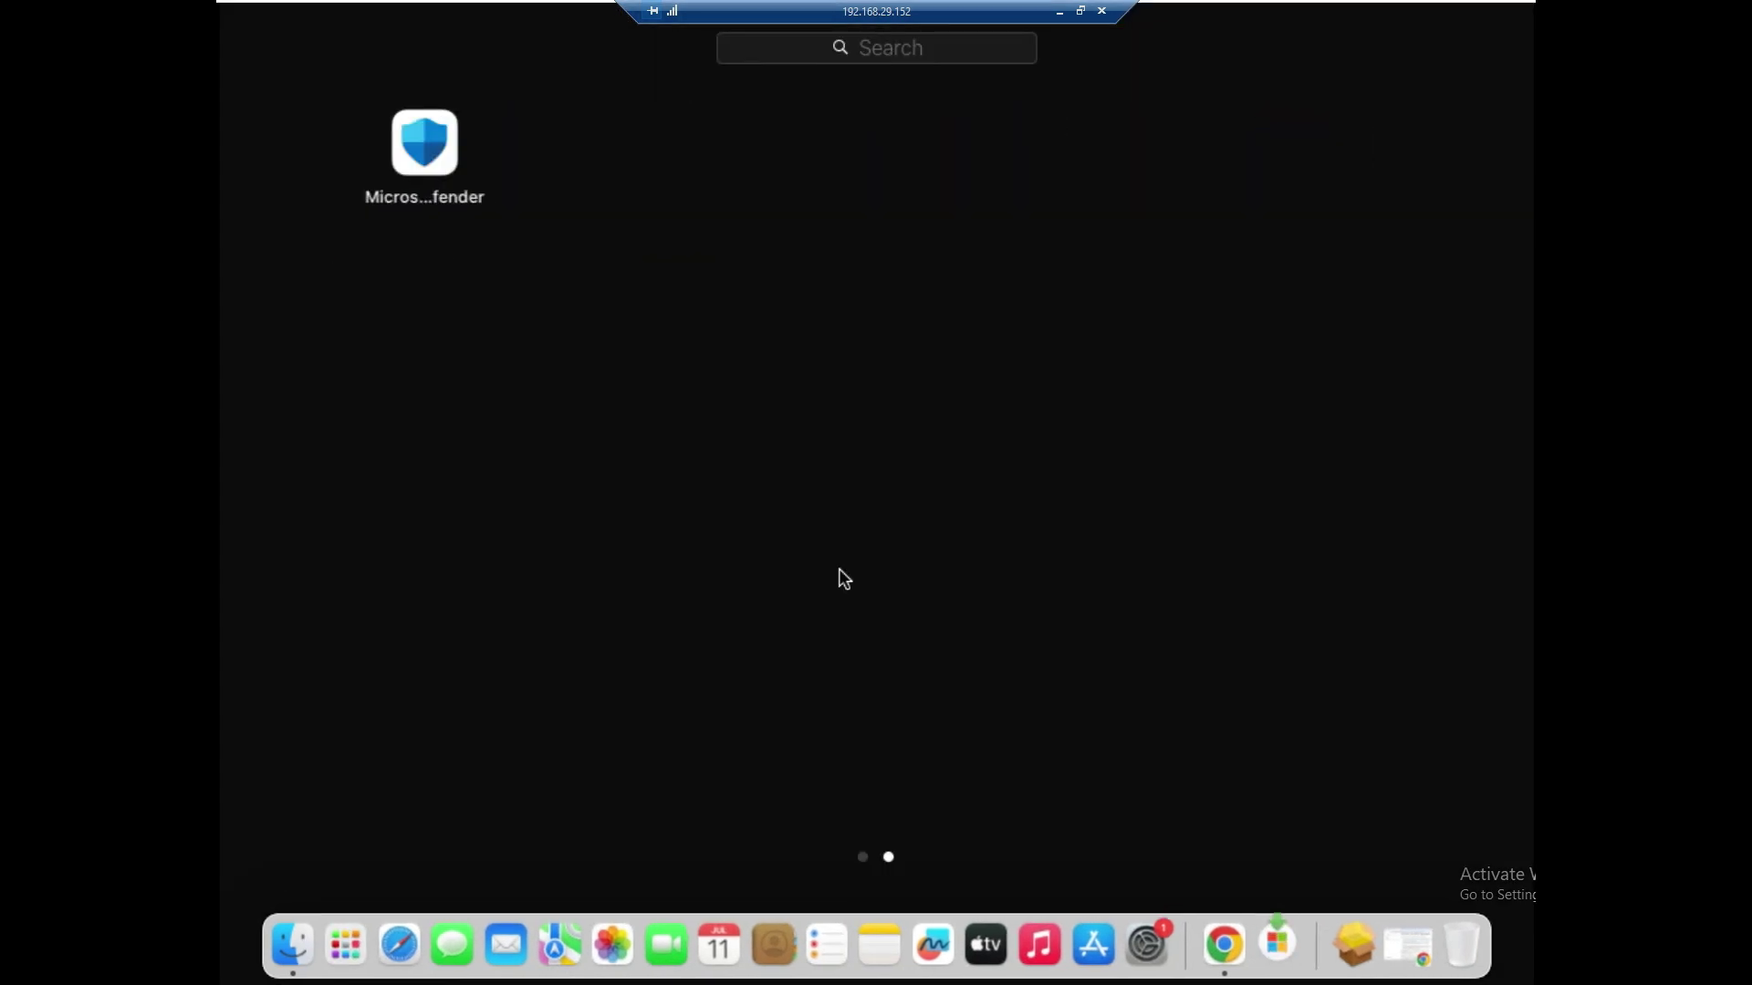
# Acknowledge the Microsoft AutoUpdate Required Data Notice and reopen Launchpad with the new Office apps
pyautogui.click(888, 580)
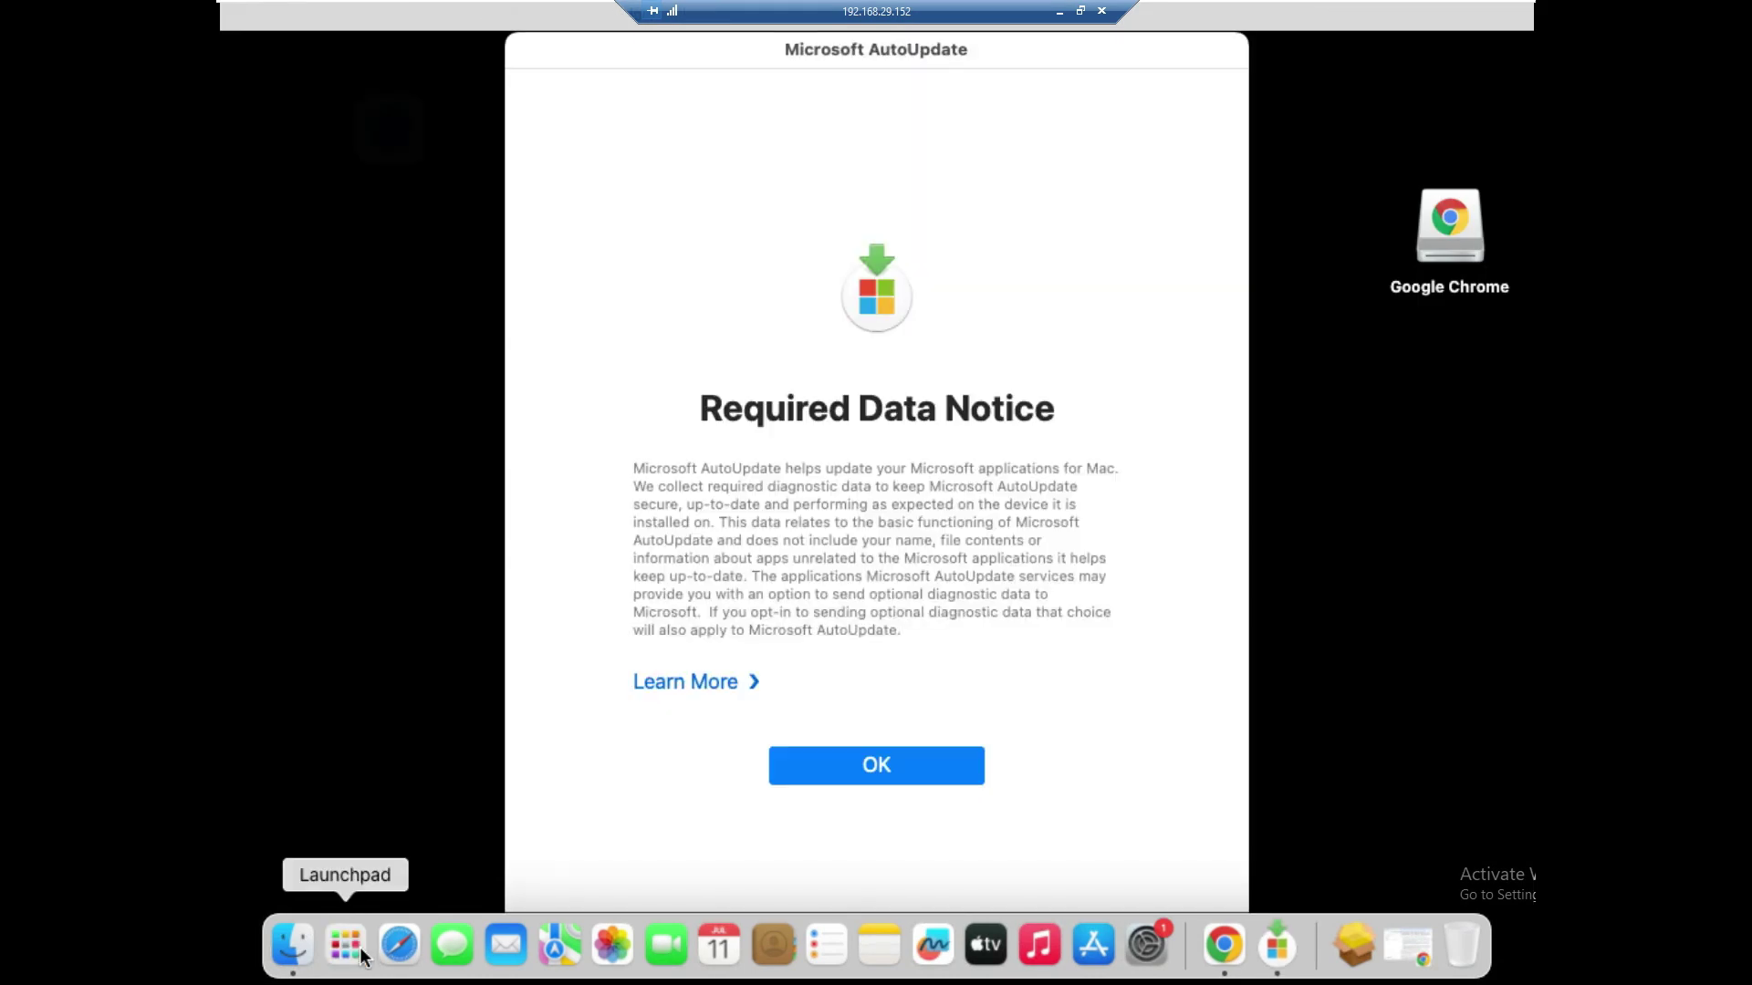
pyautogui.click(361, 947)
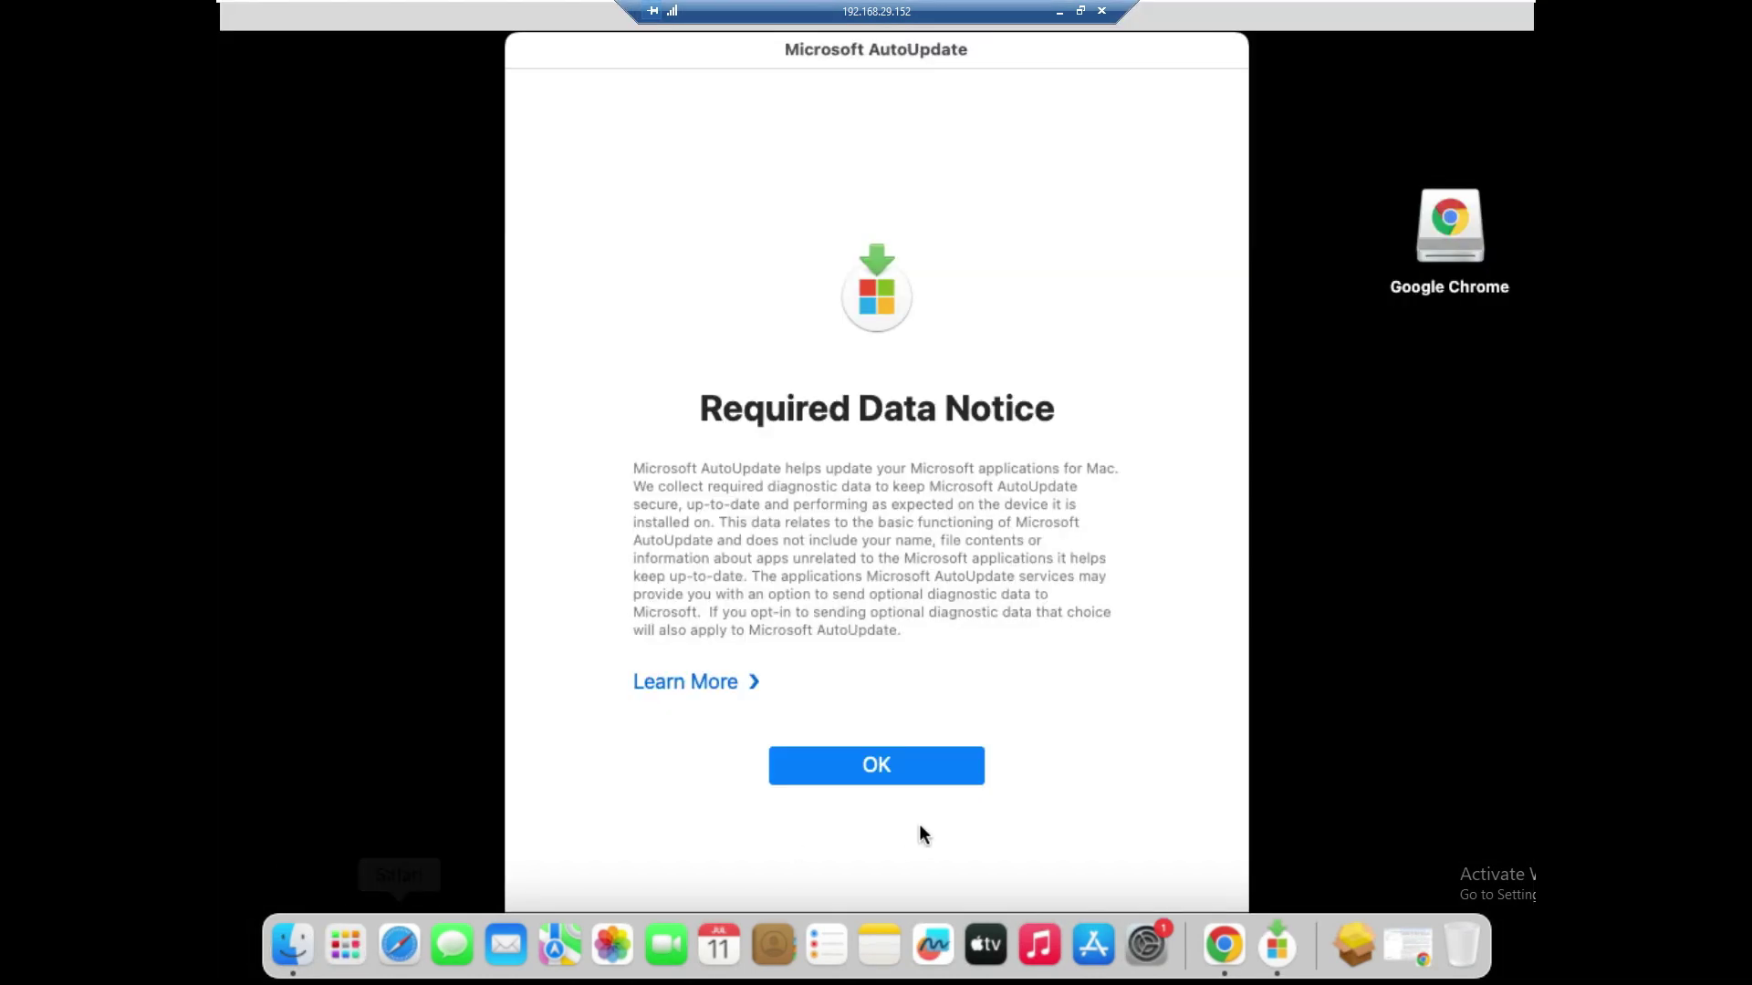
pyautogui.click(903, 770)
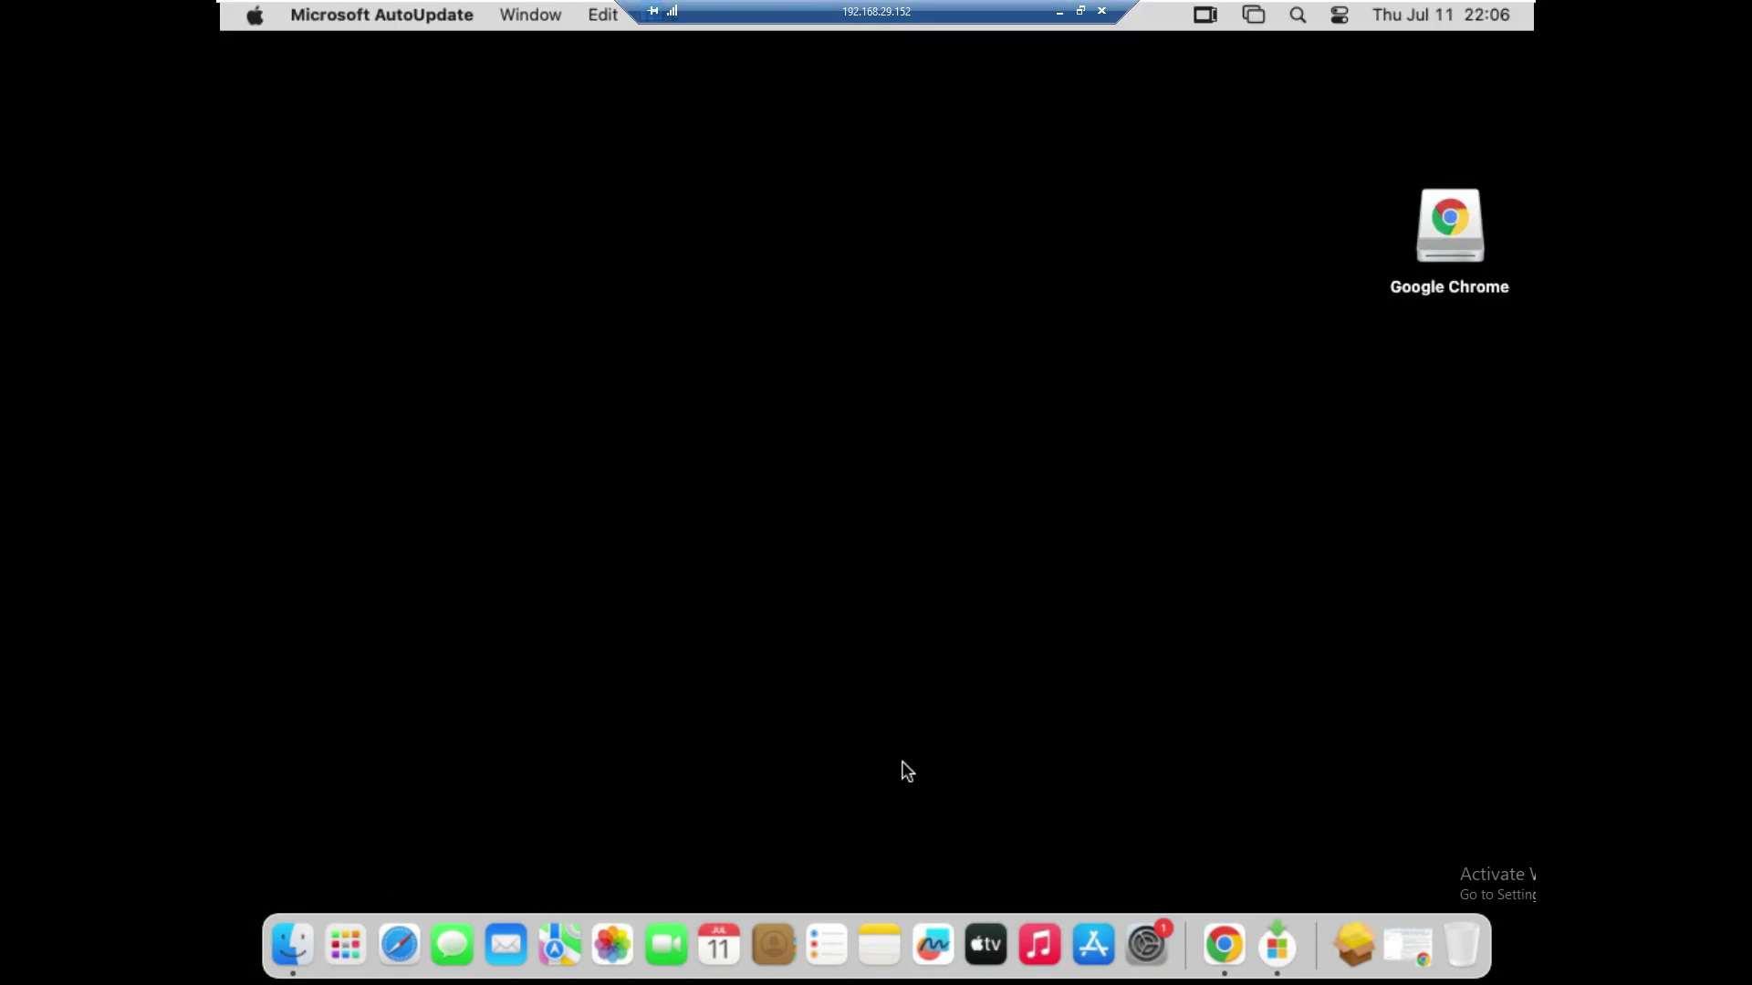
pyautogui.click(359, 947)
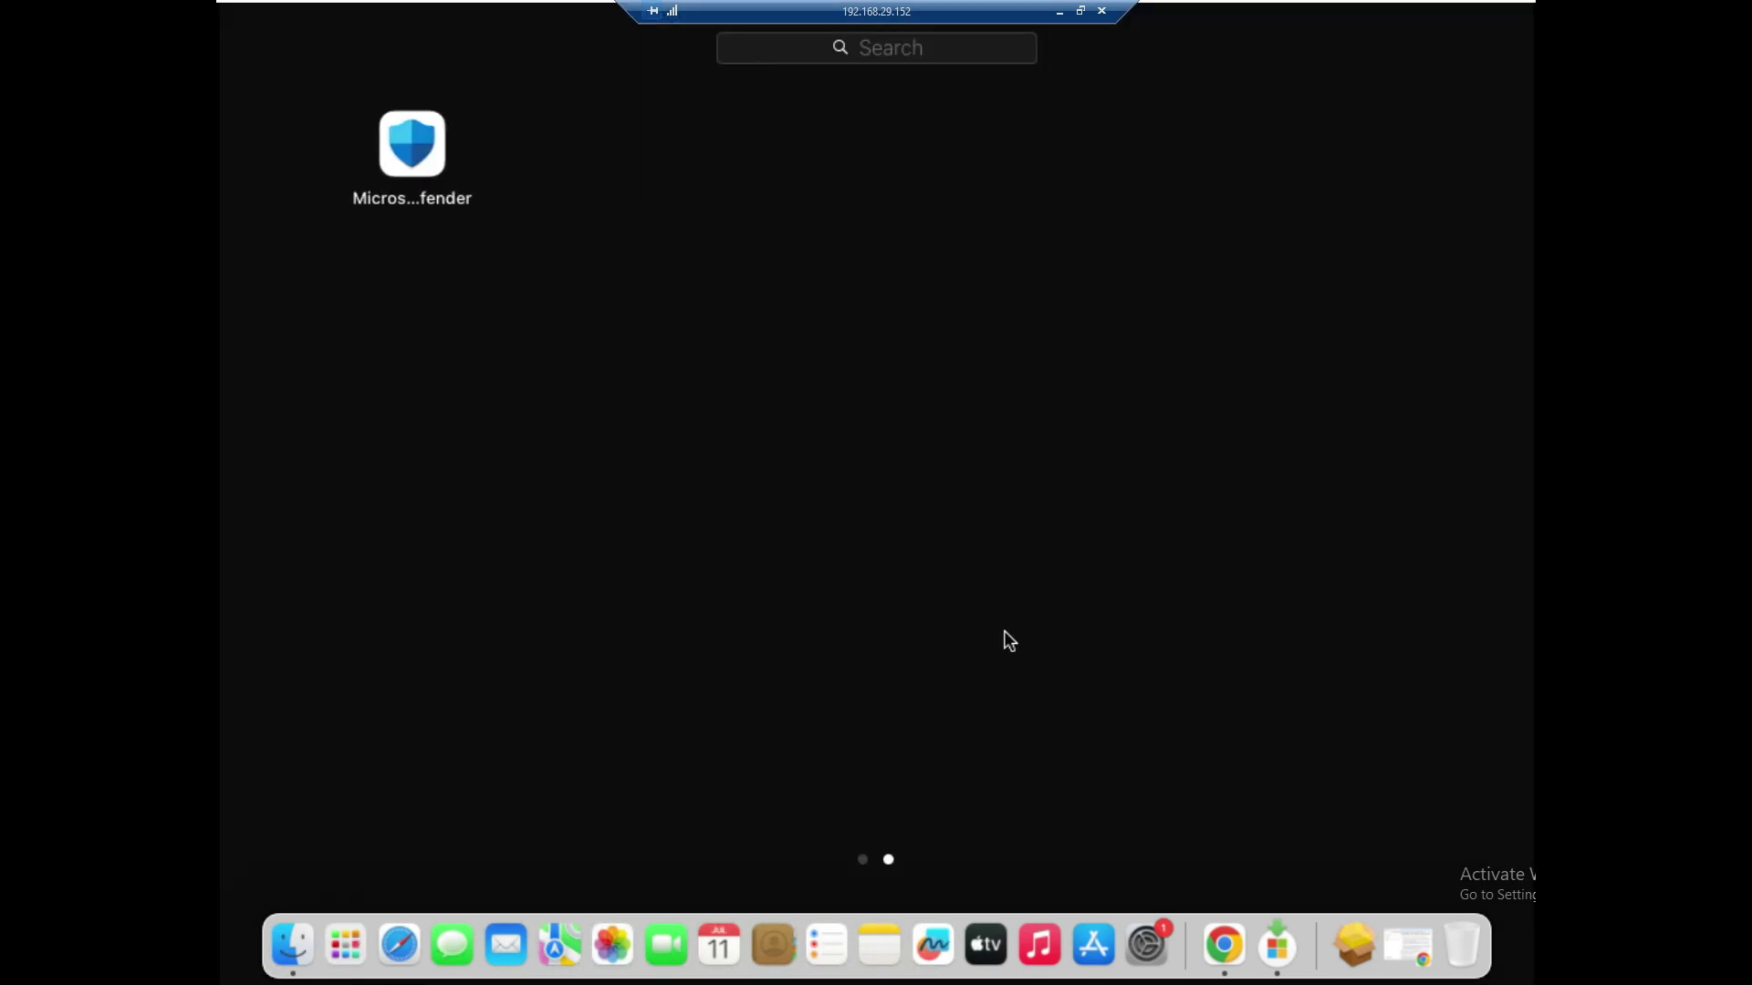
pyautogui.scroll(1, 1004, 630)
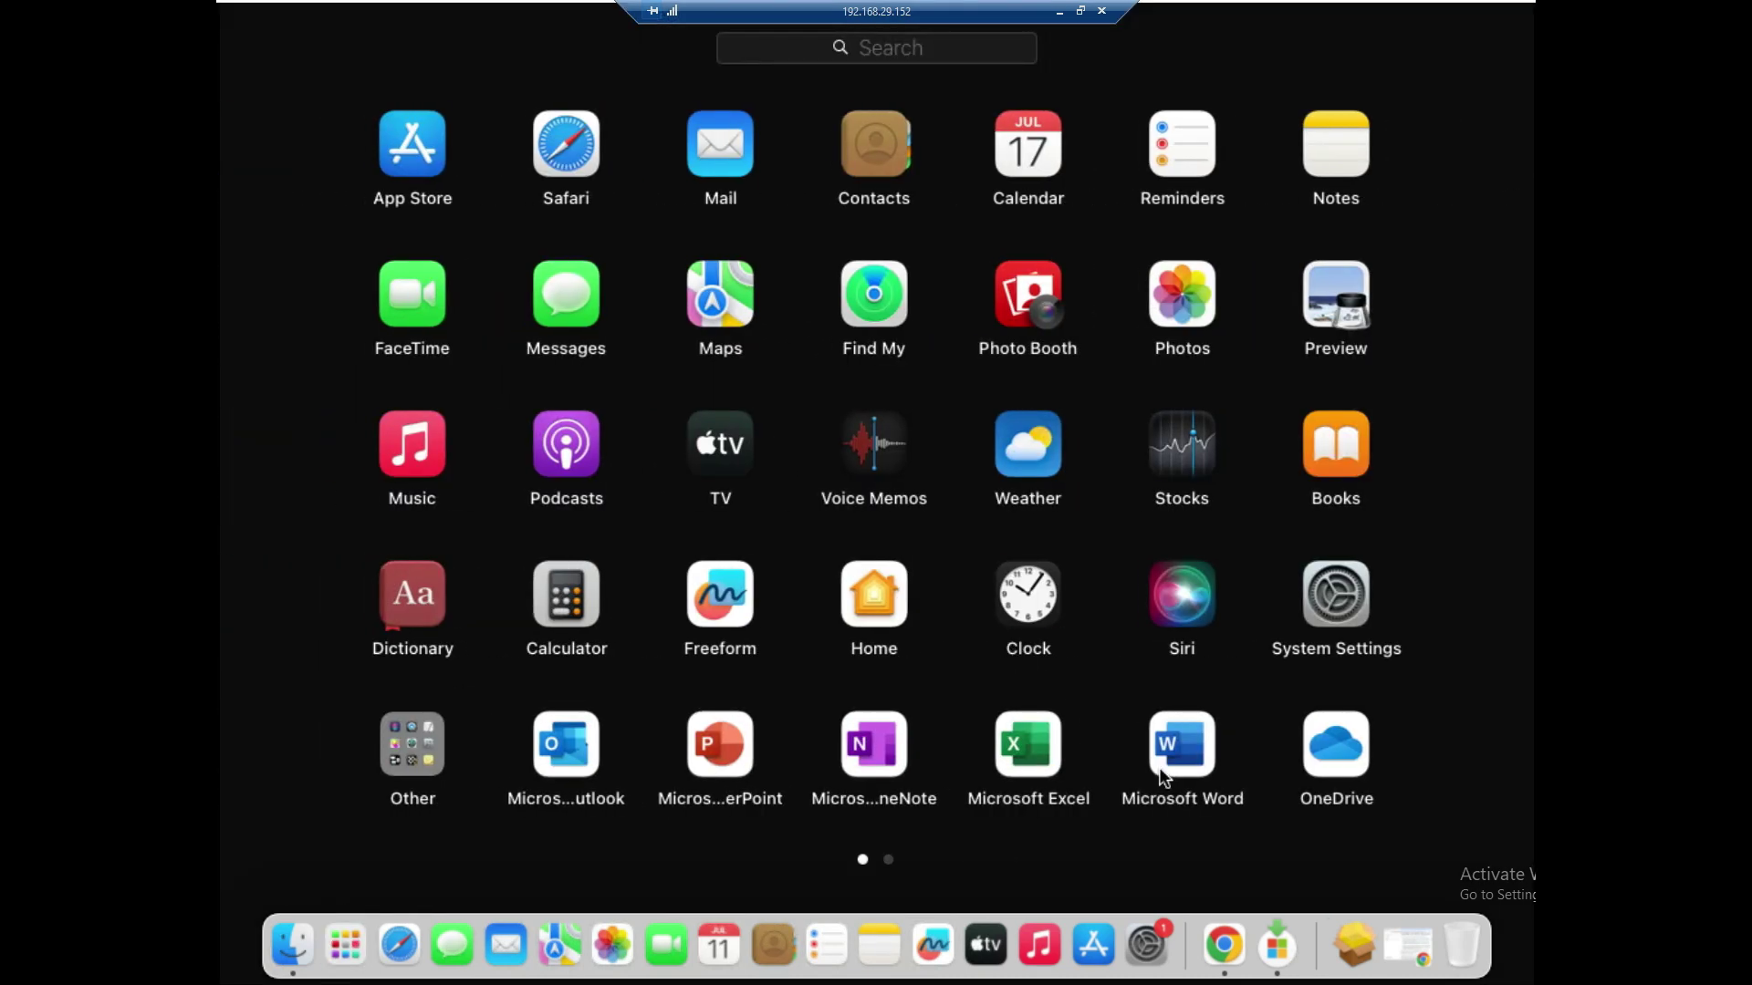
# Launch Word in read-only mode without signing in, declining optional data in the privacy setup
pyautogui.click(1180, 764)
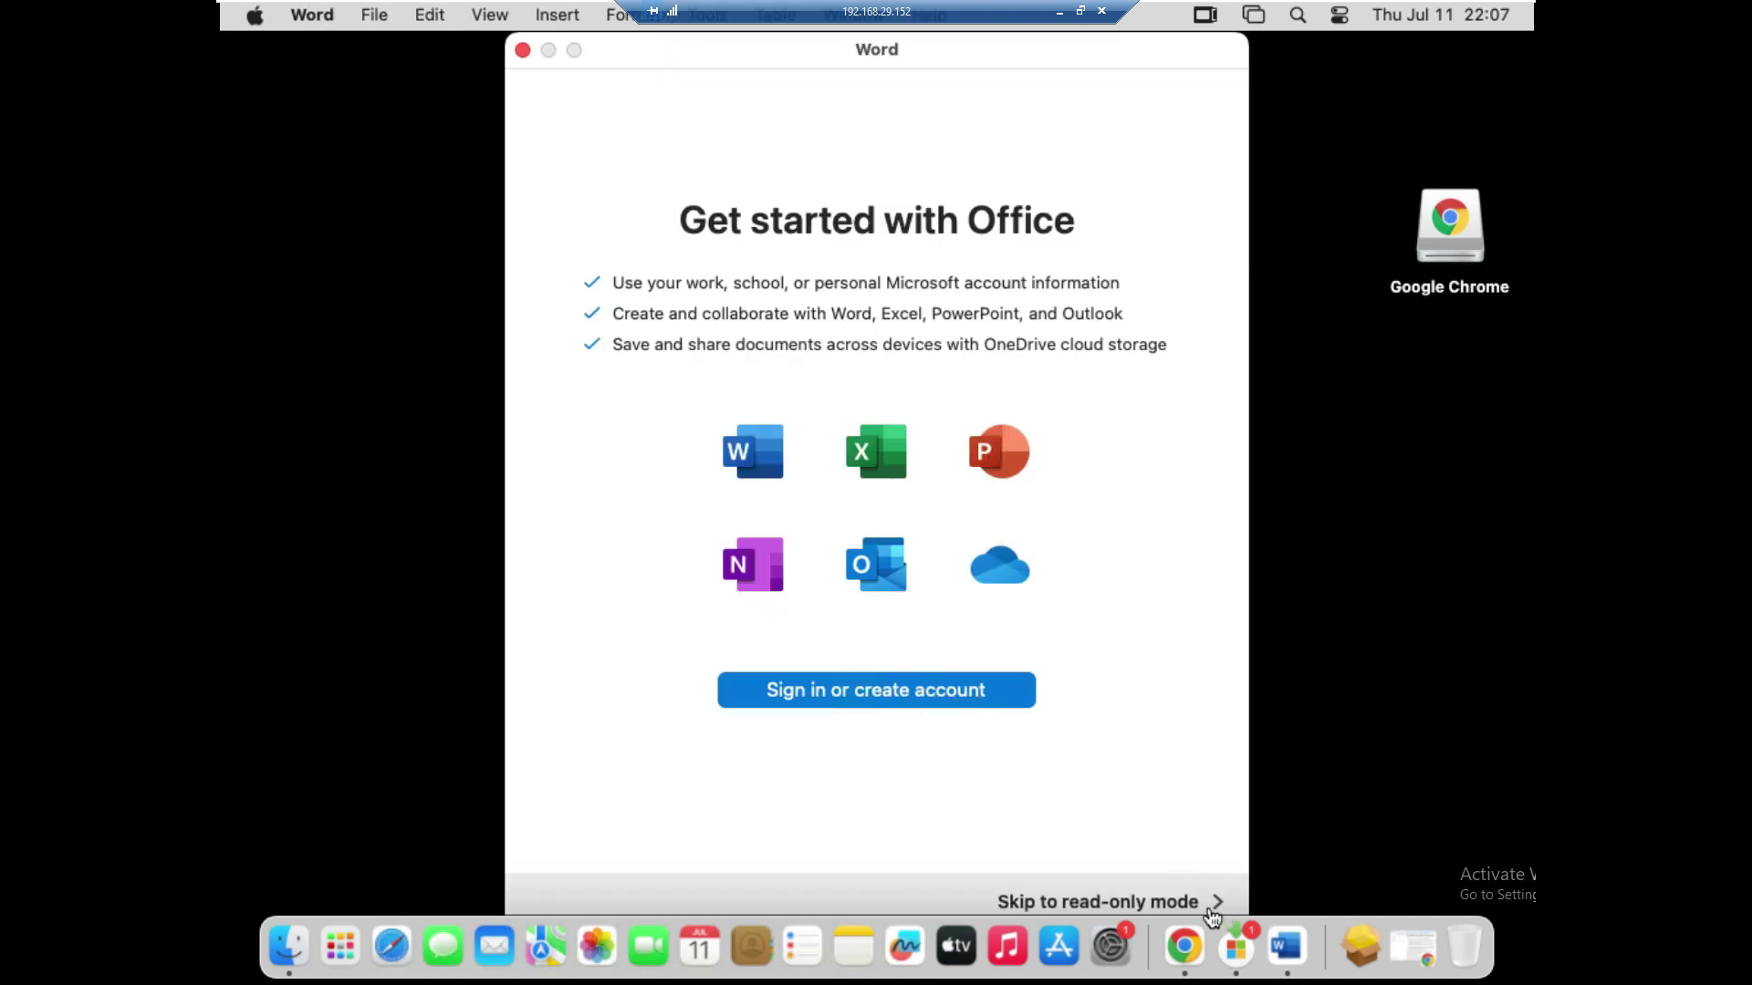
pyautogui.click(1153, 904)
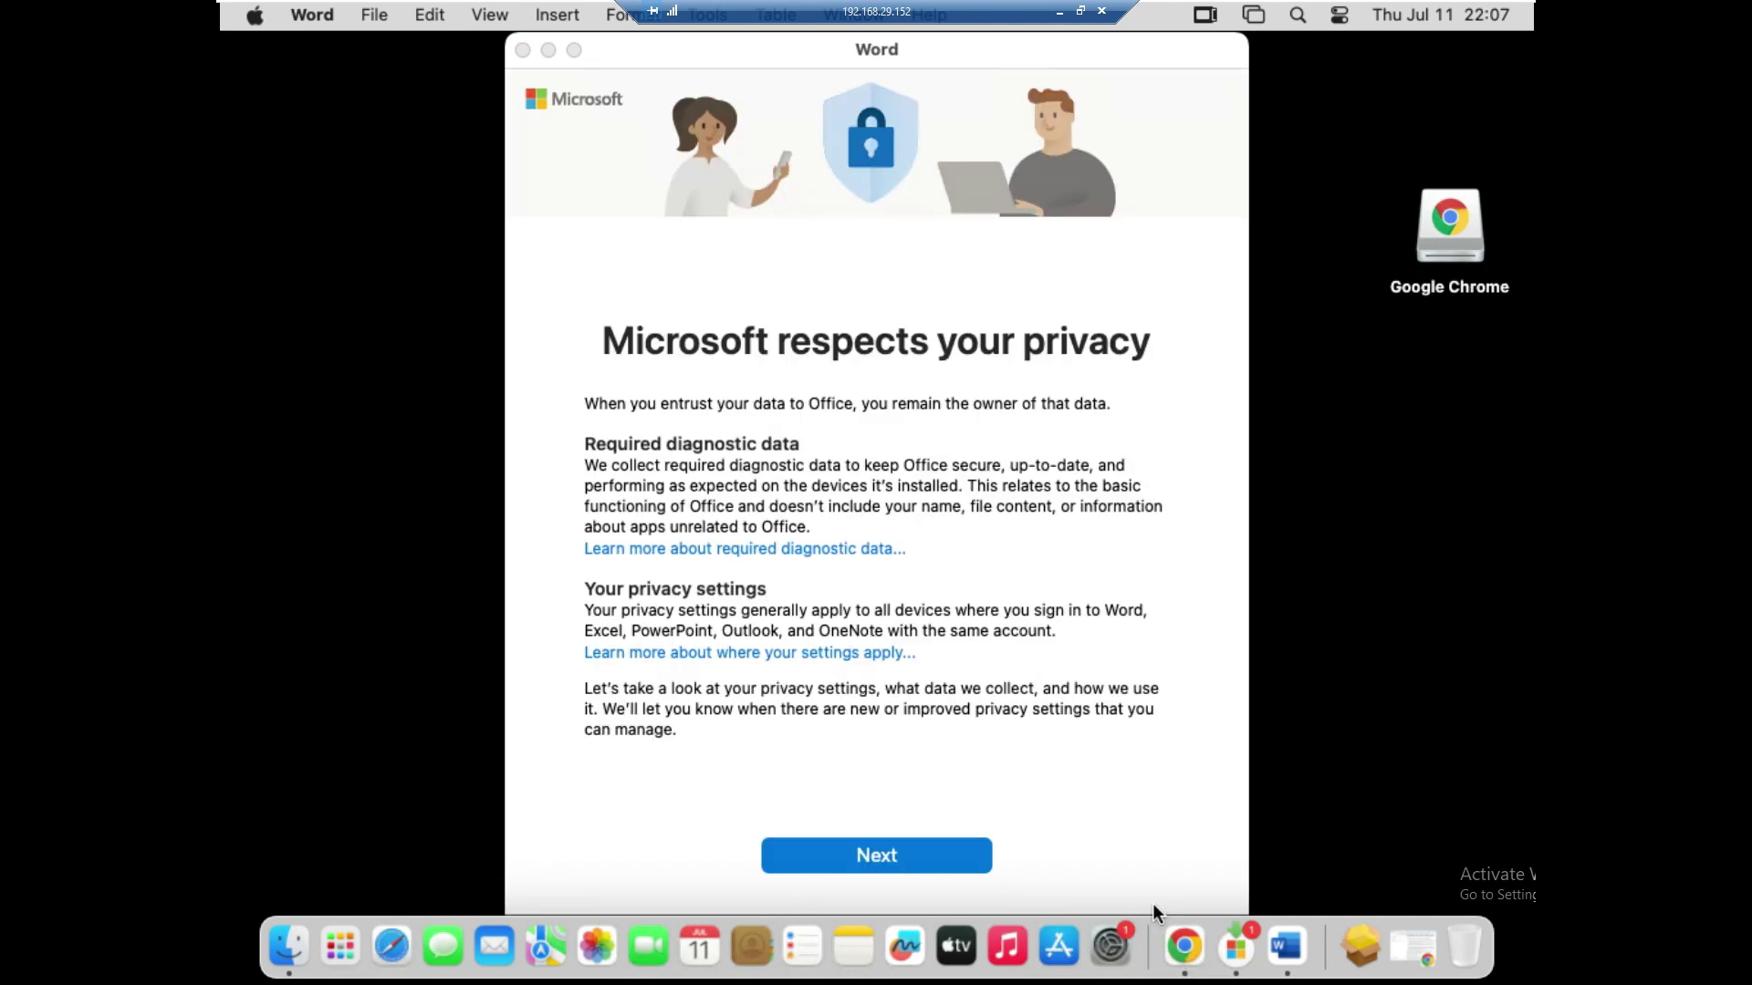
pyautogui.click(880, 849)
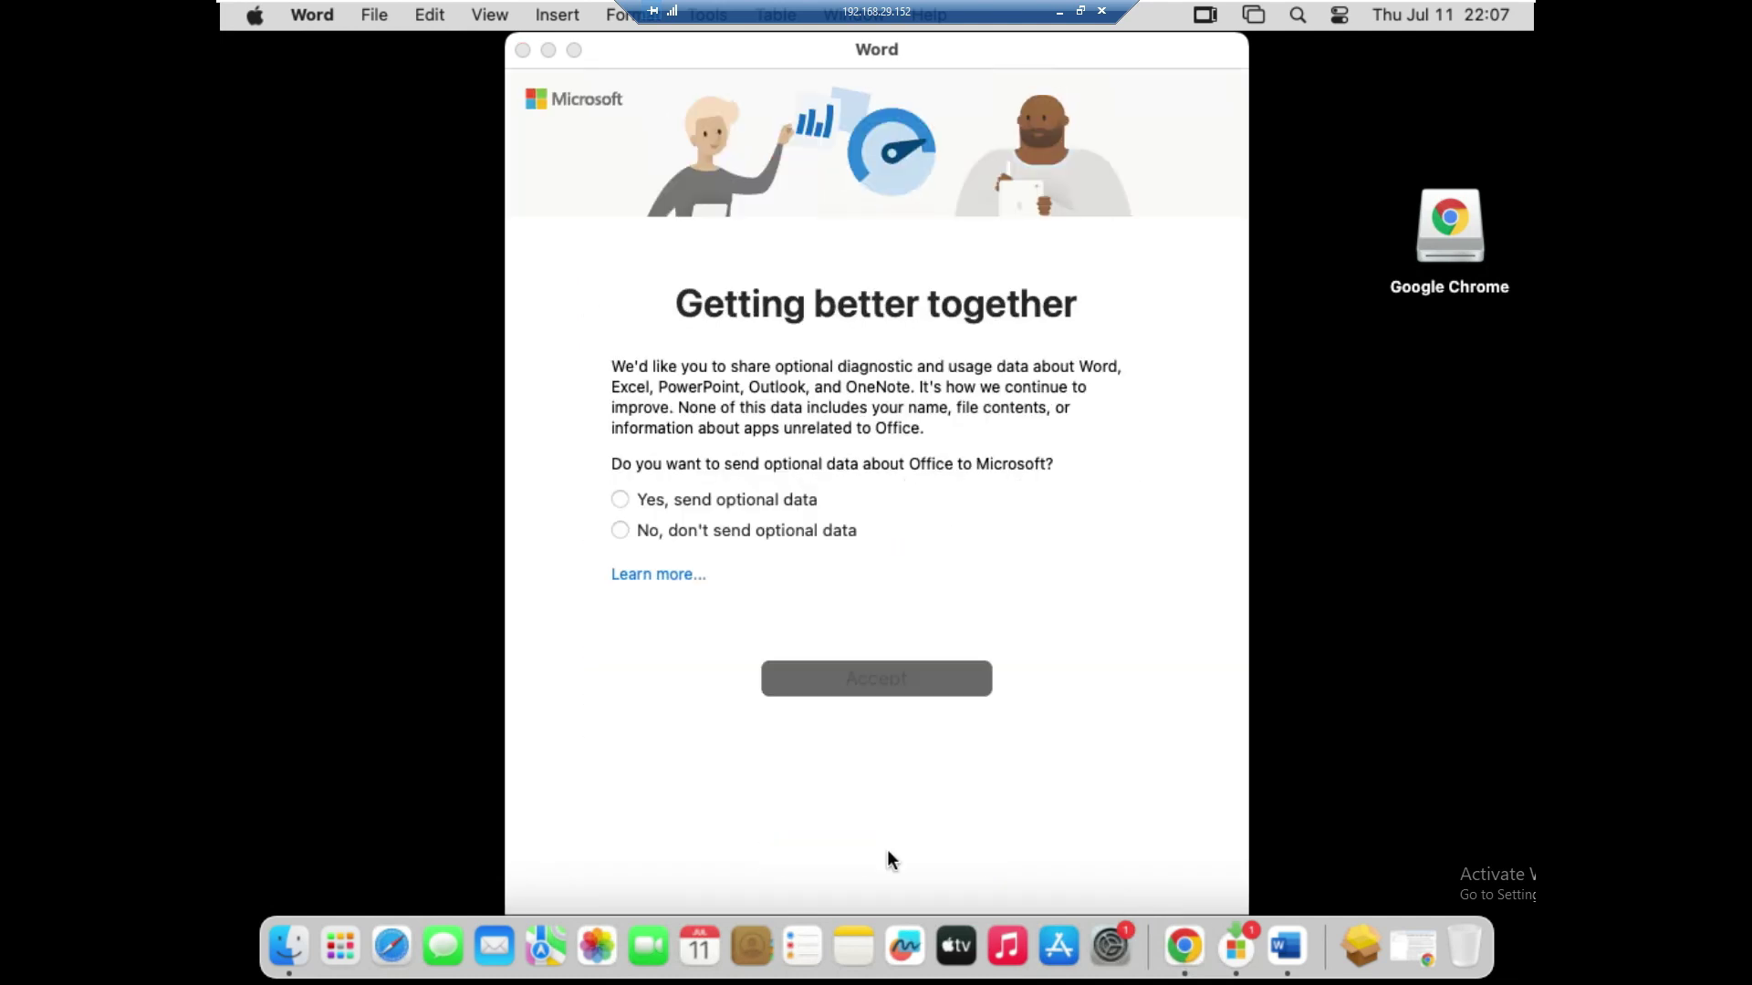
pyautogui.click(705, 536)
pyautogui.click(894, 680)
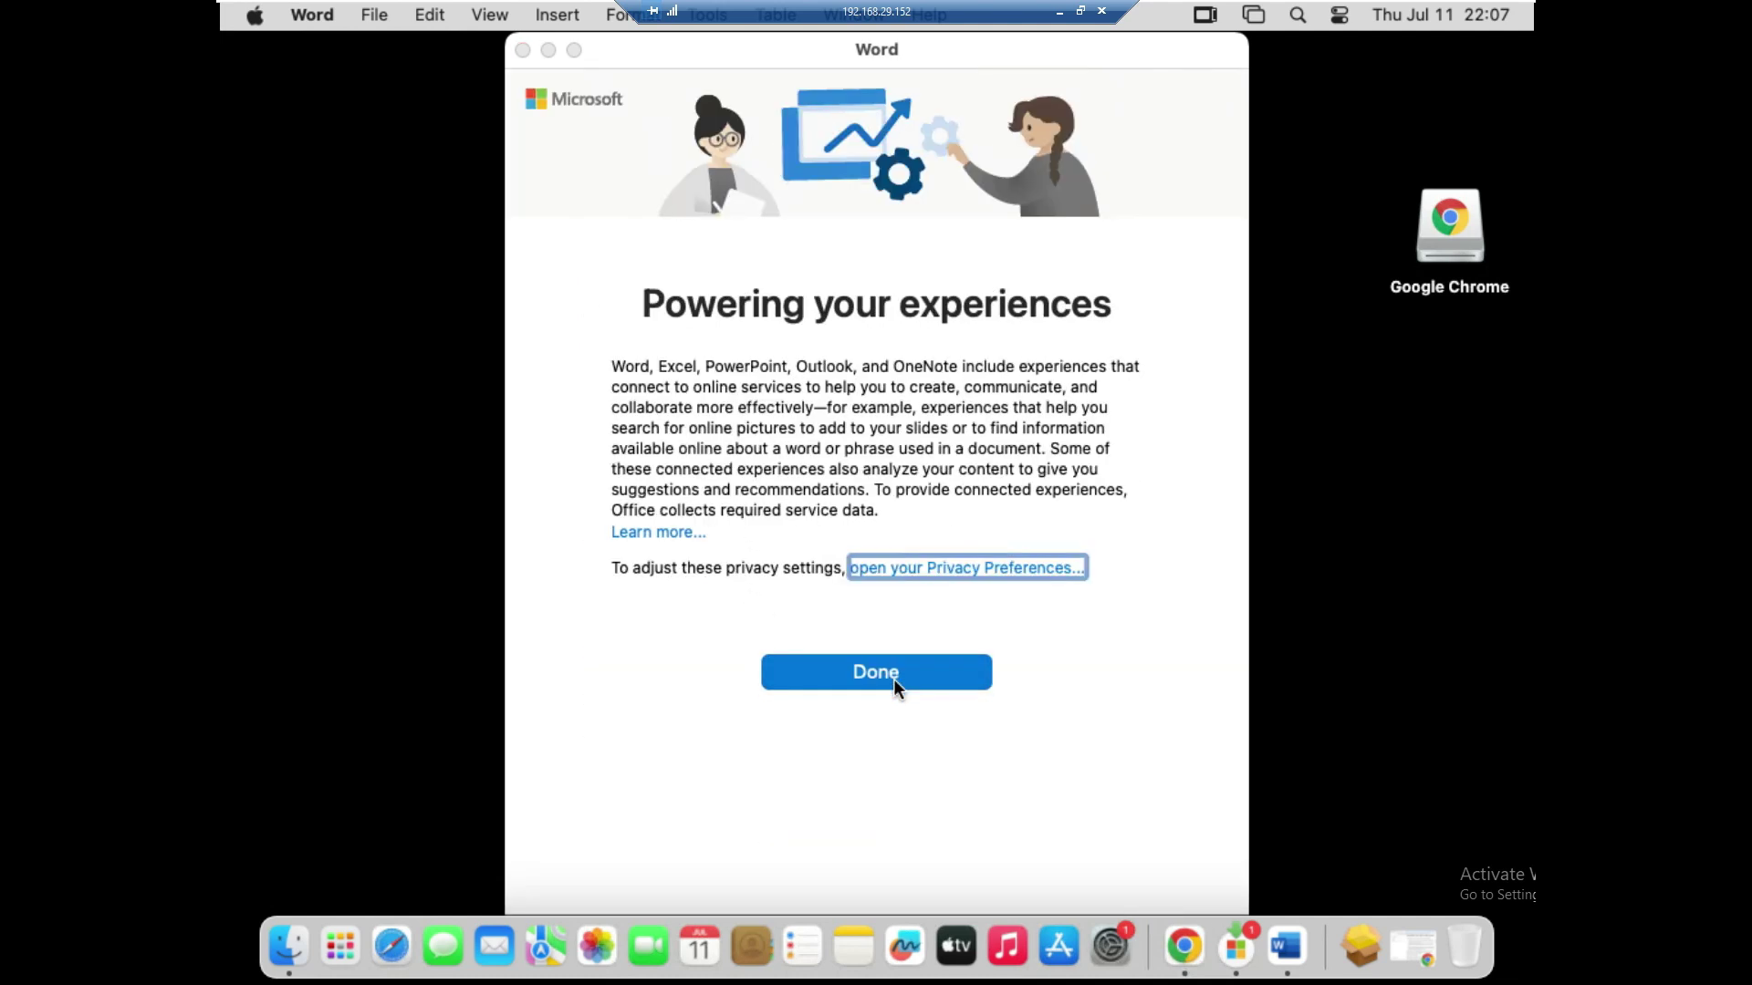
pyautogui.click(884, 676)
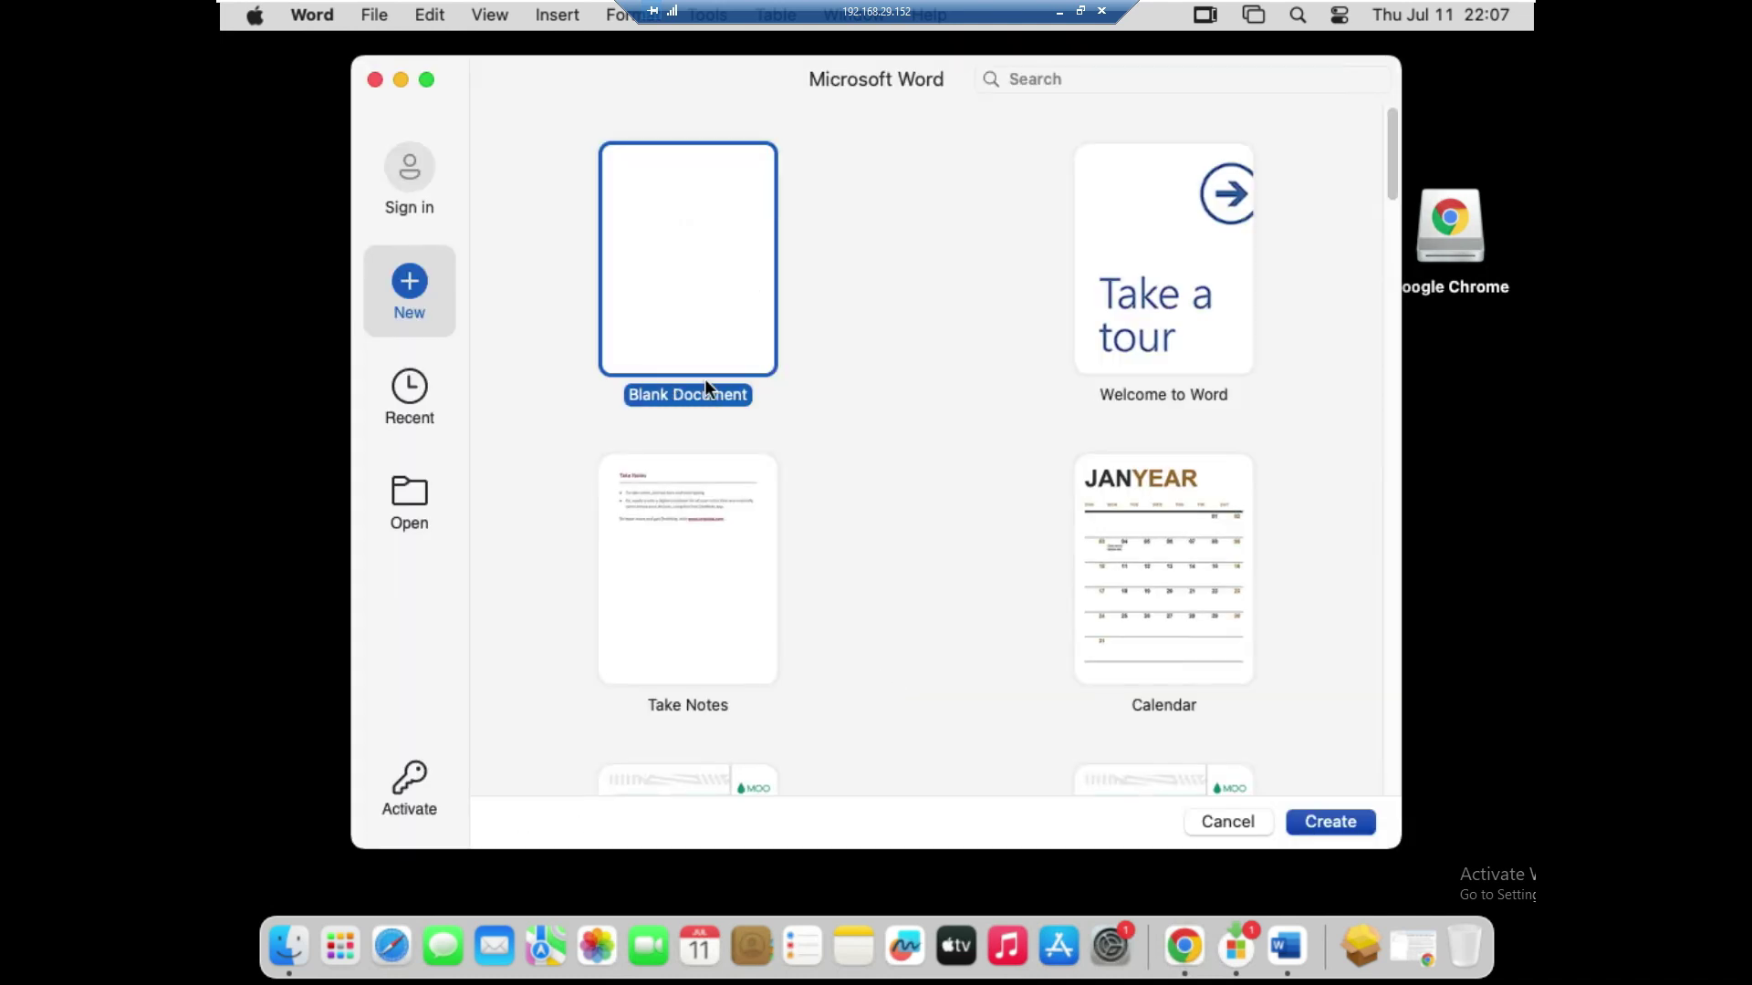
# Create a blank document, view About Microsoft Word showing License: Not Activated, then close the document
pyautogui.doubleClick(630, 277)
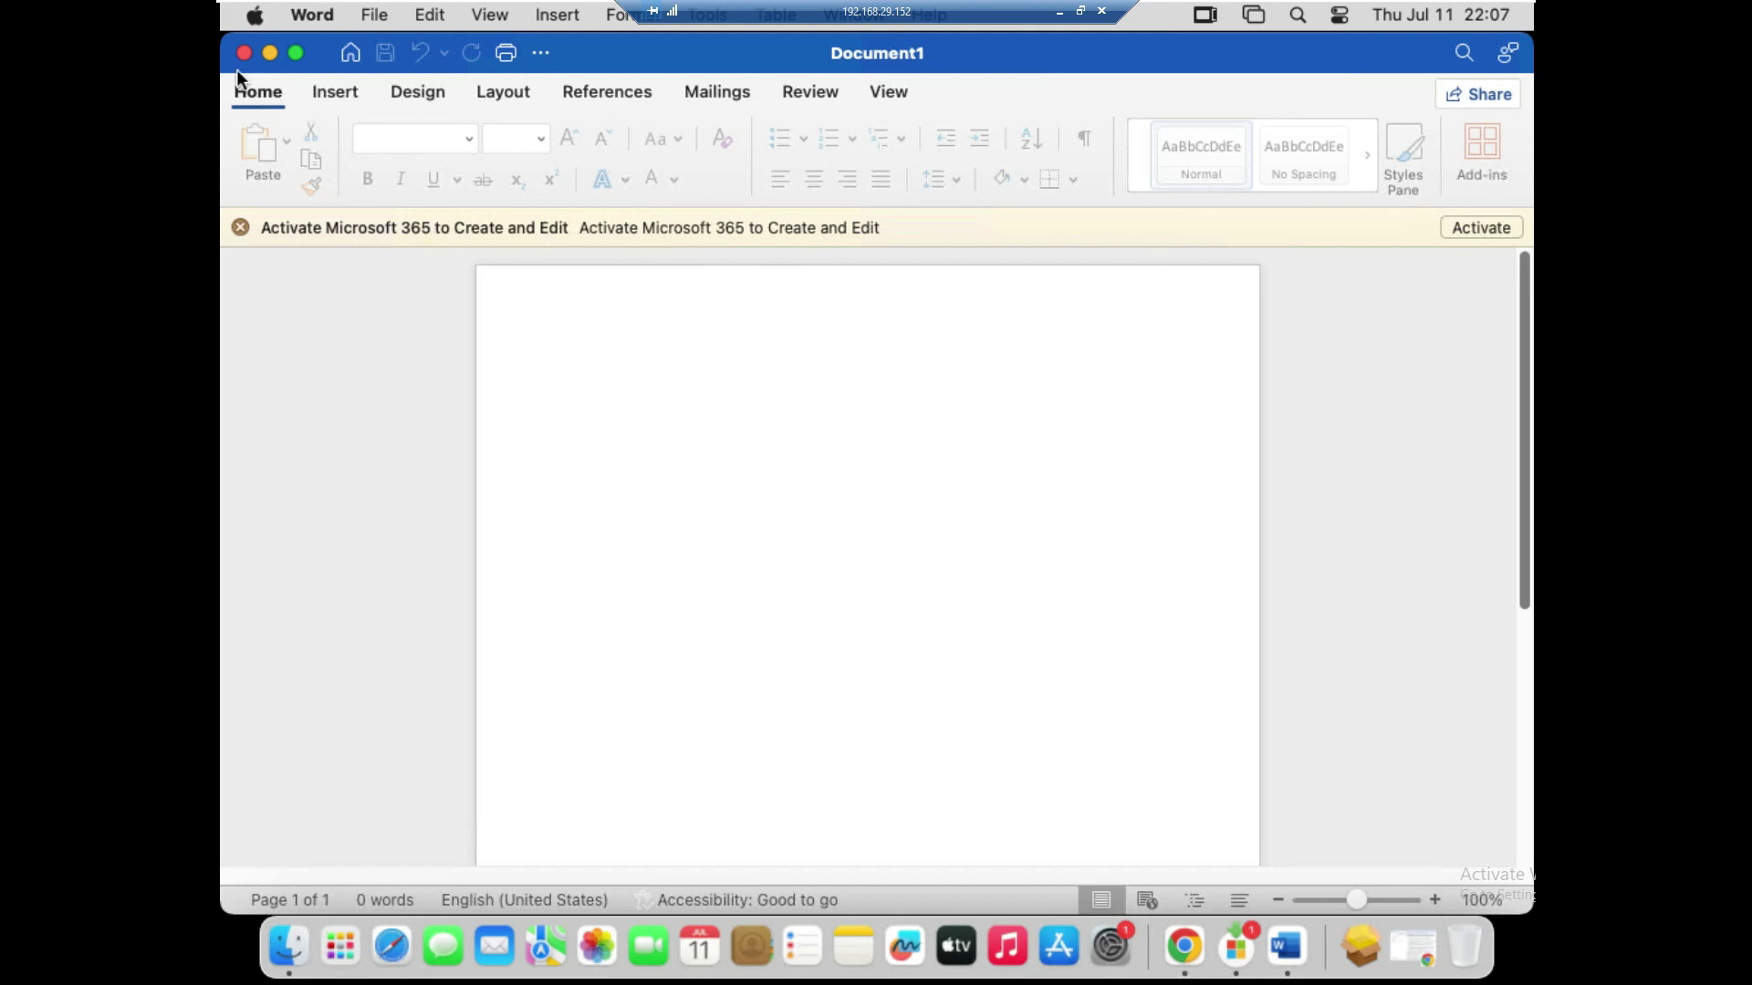
pyautogui.click(316, 15)
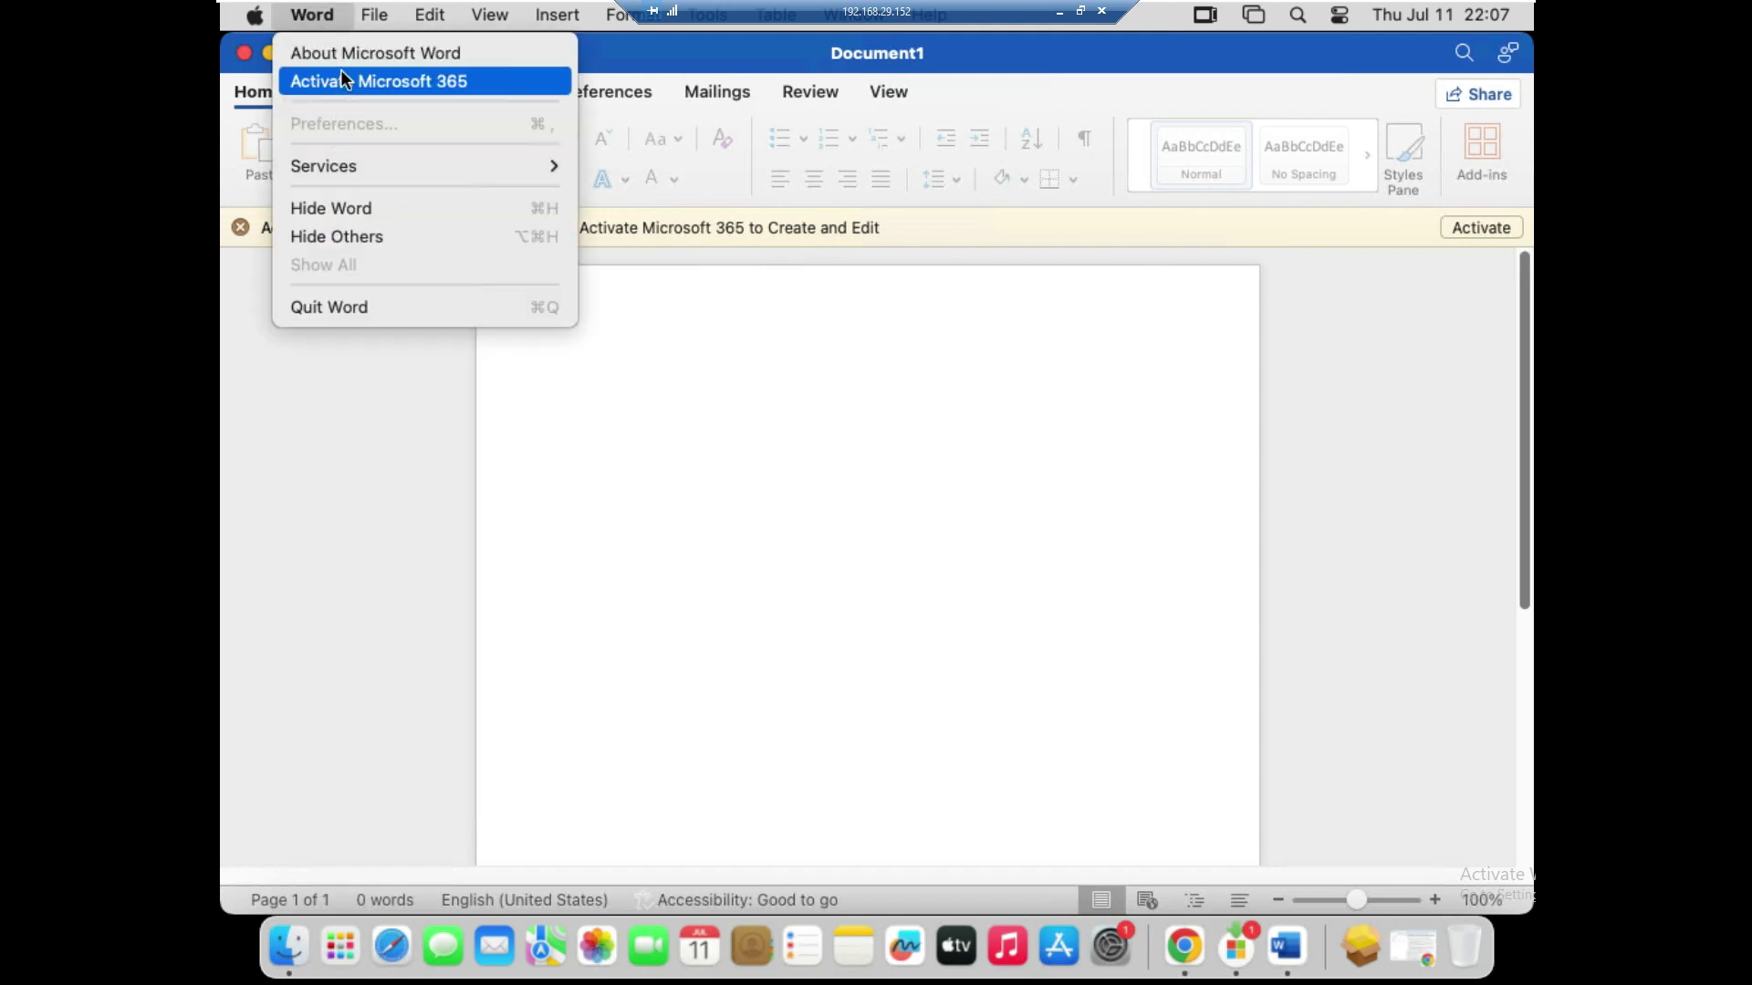
pyautogui.click(371, 61)
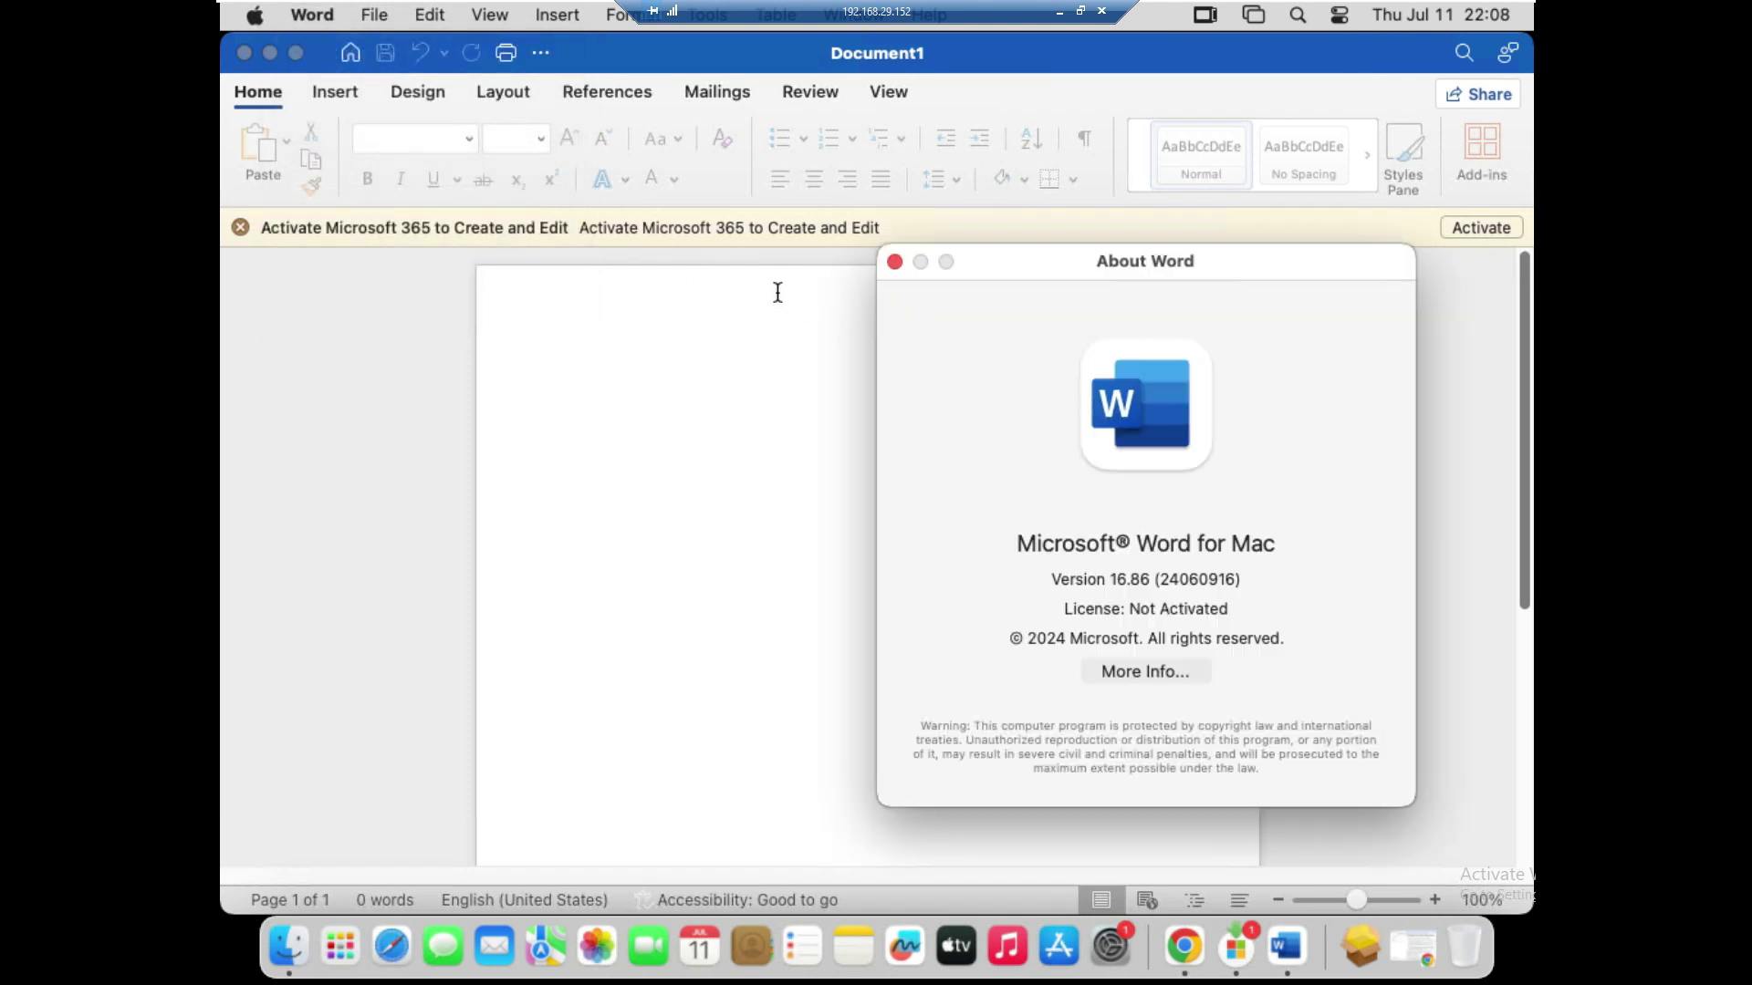
pyautogui.moveTo(1109, 610); pyautogui.dragTo(1249, 607)
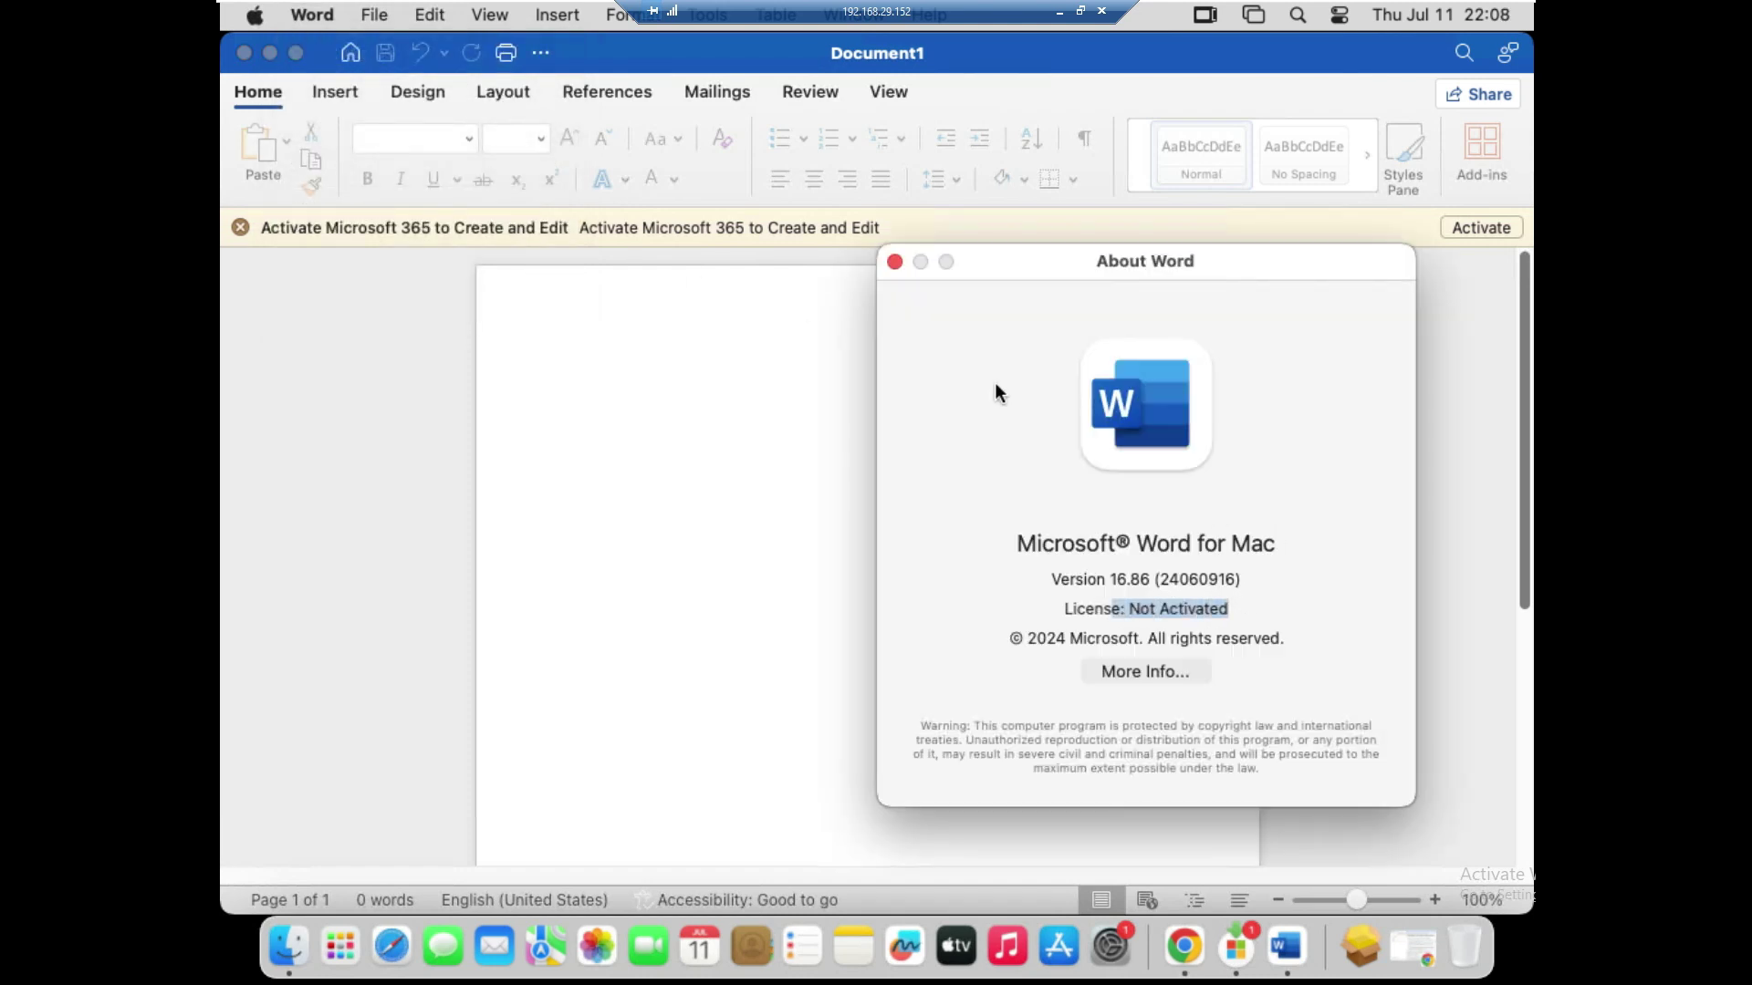
pyautogui.click(896, 262)
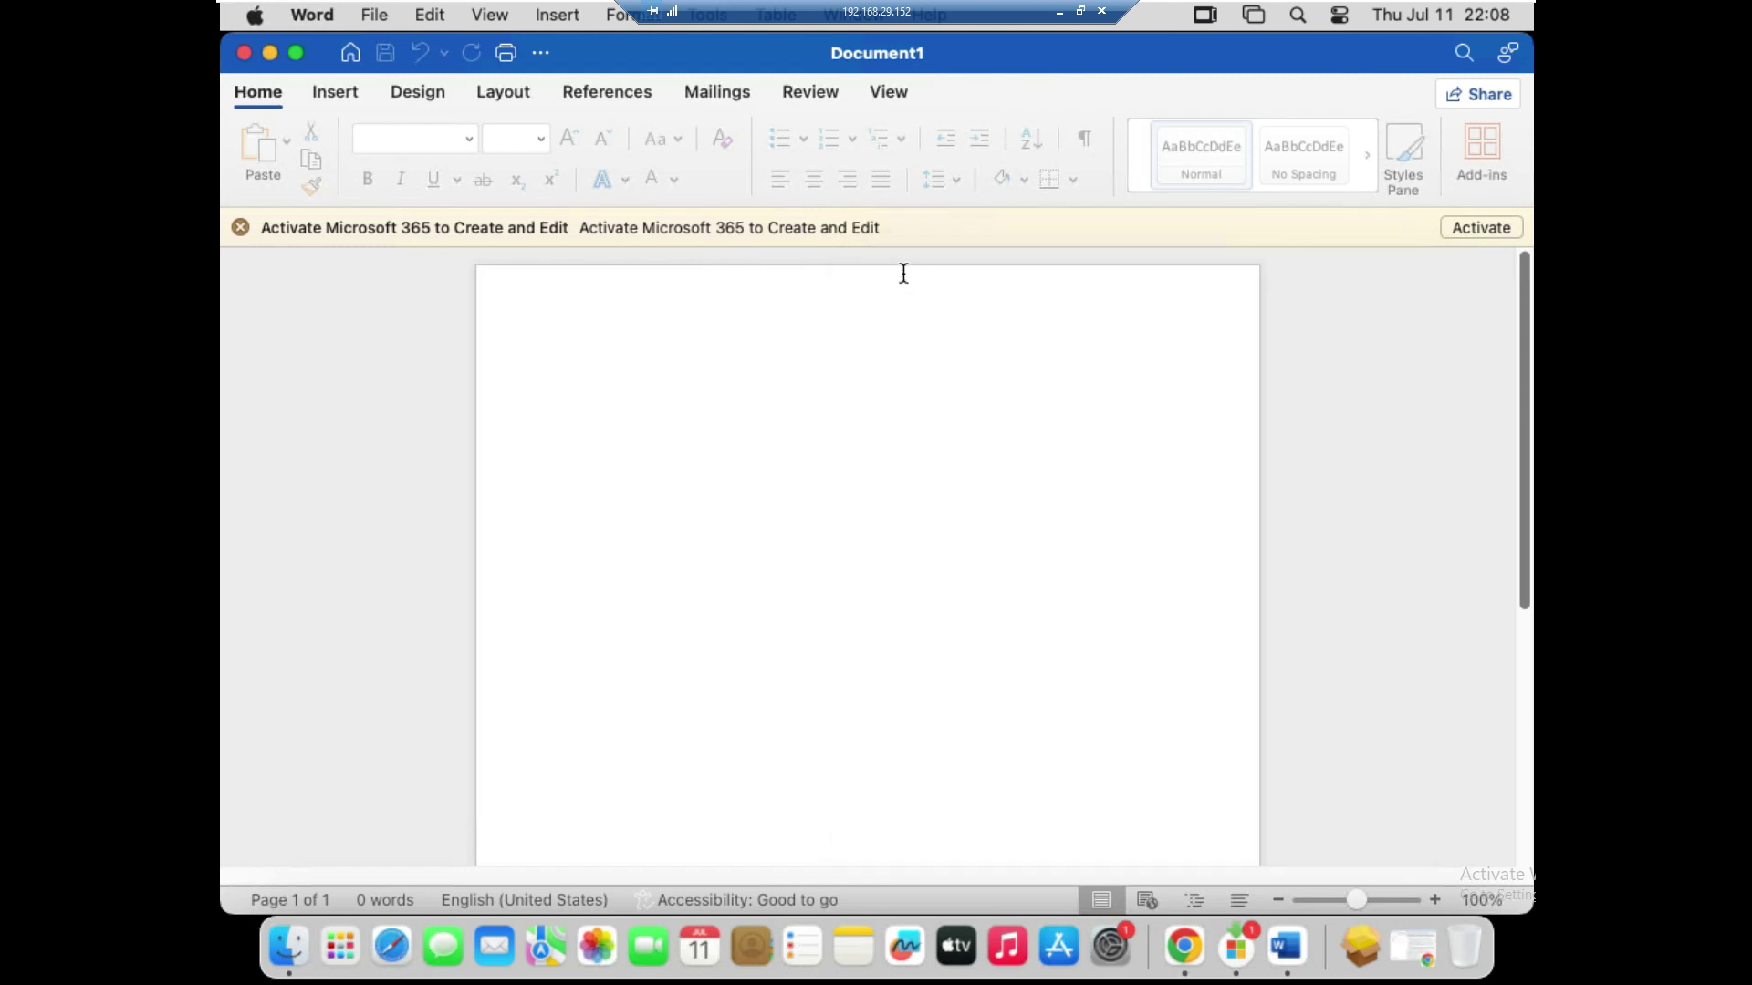
pyautogui.click(246, 52)
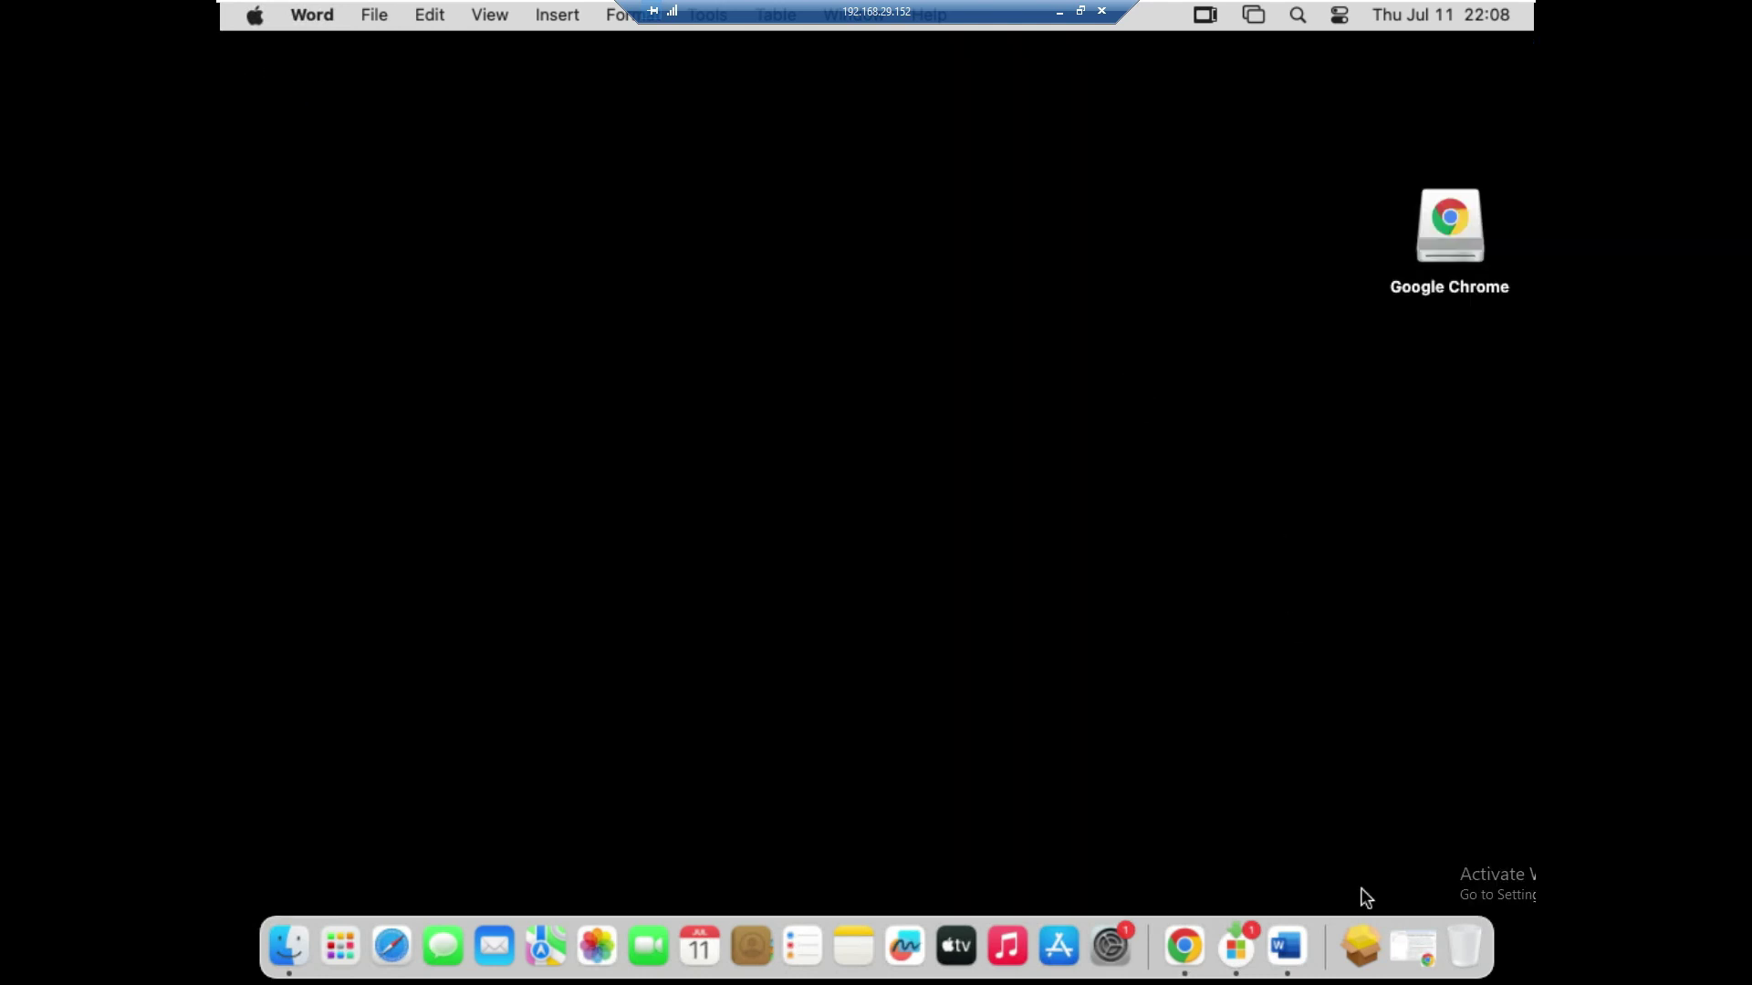
# Quit Word and launch the Office LTSC 2024 Preview Serializer package from Downloads
pyautogui.rightClick(1286, 947)
pyautogui.click(1287, 868)
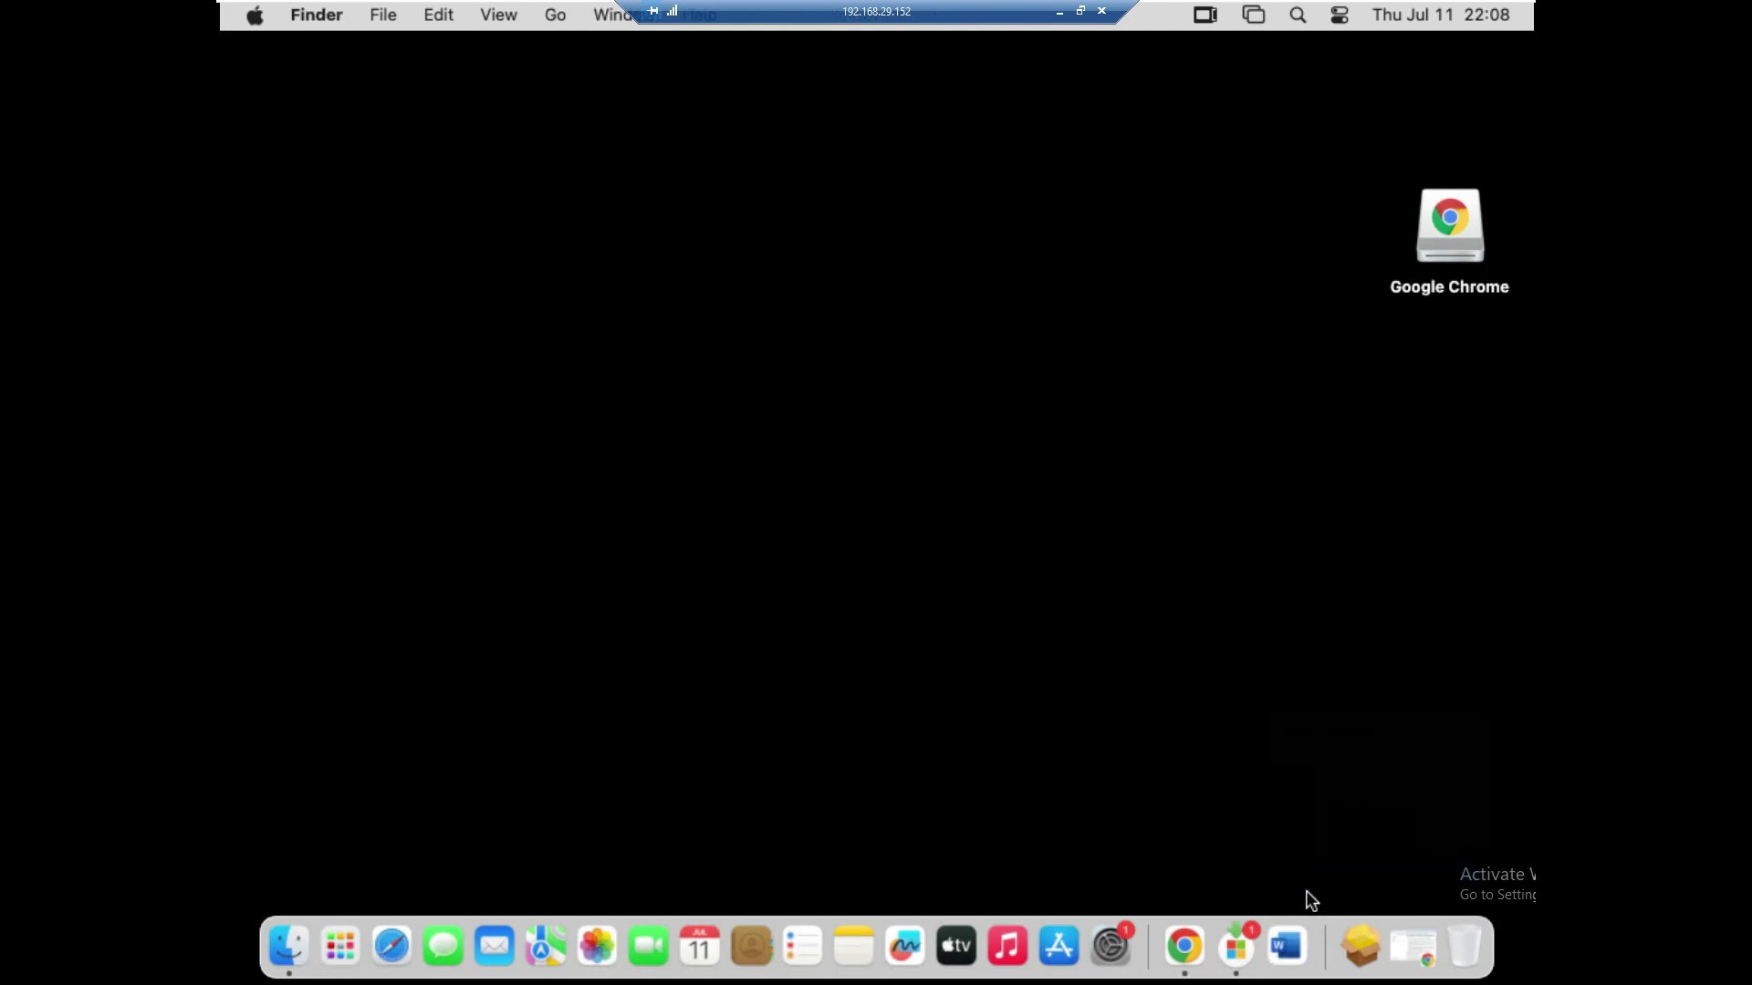
pyautogui.click(1360, 946)
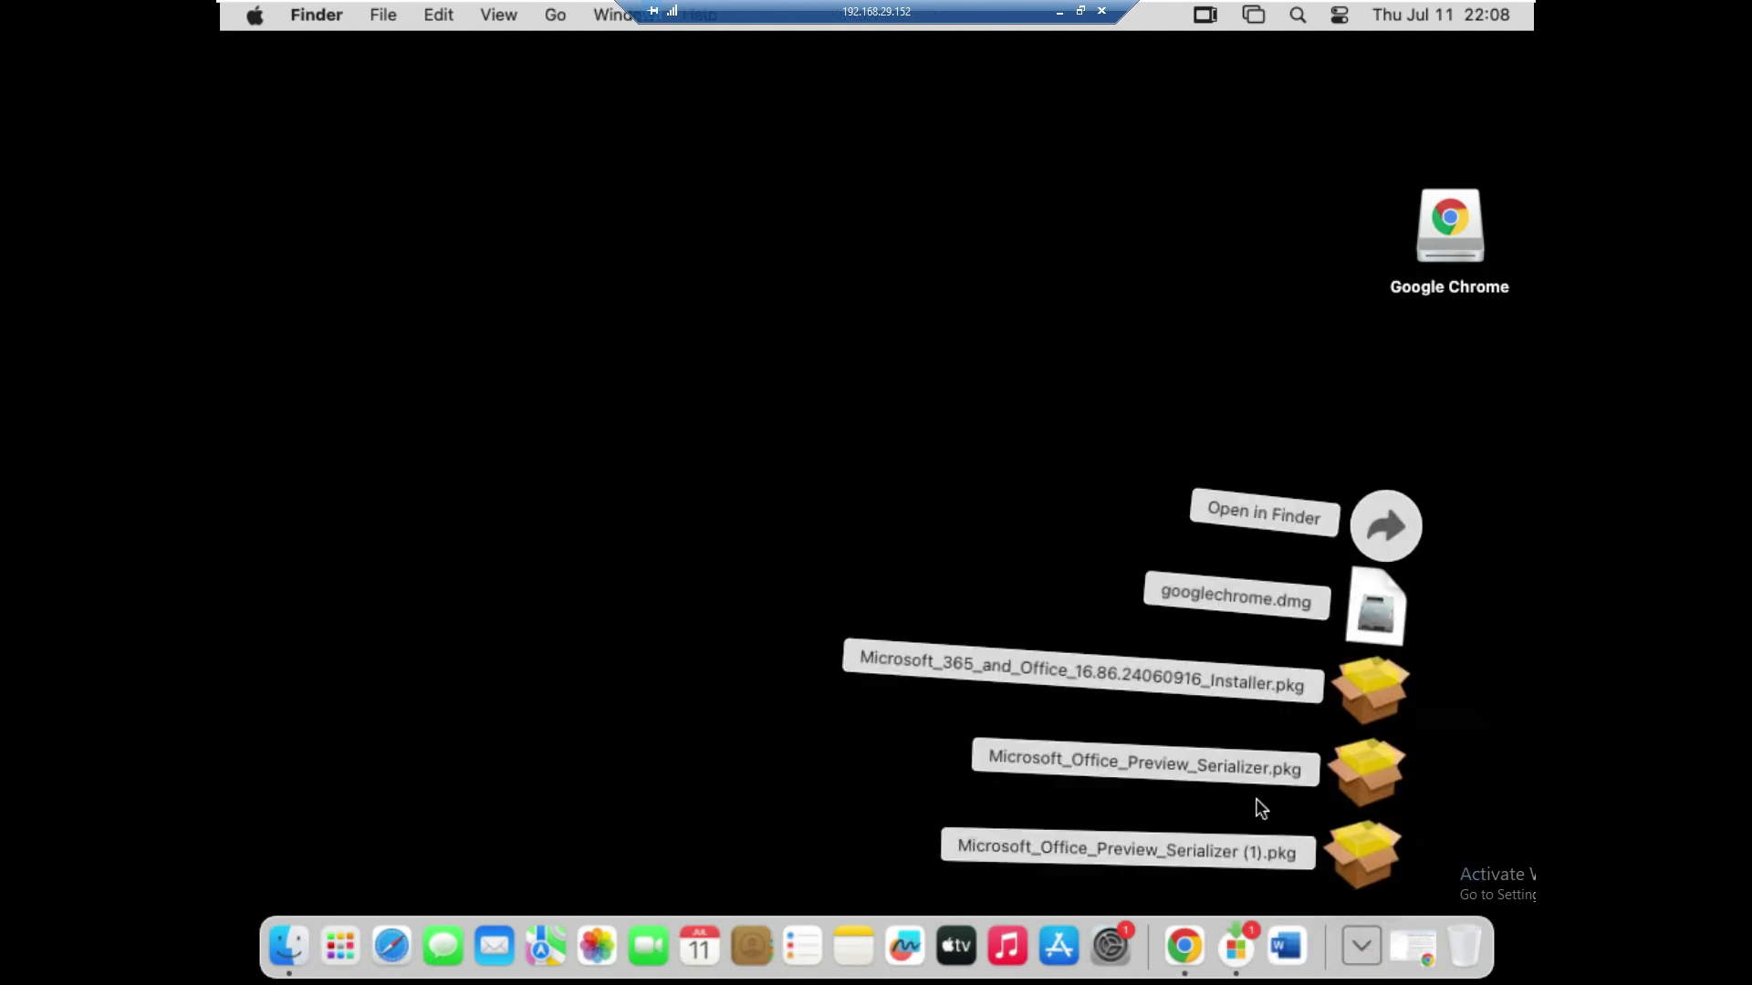
pyautogui.click(1355, 780)
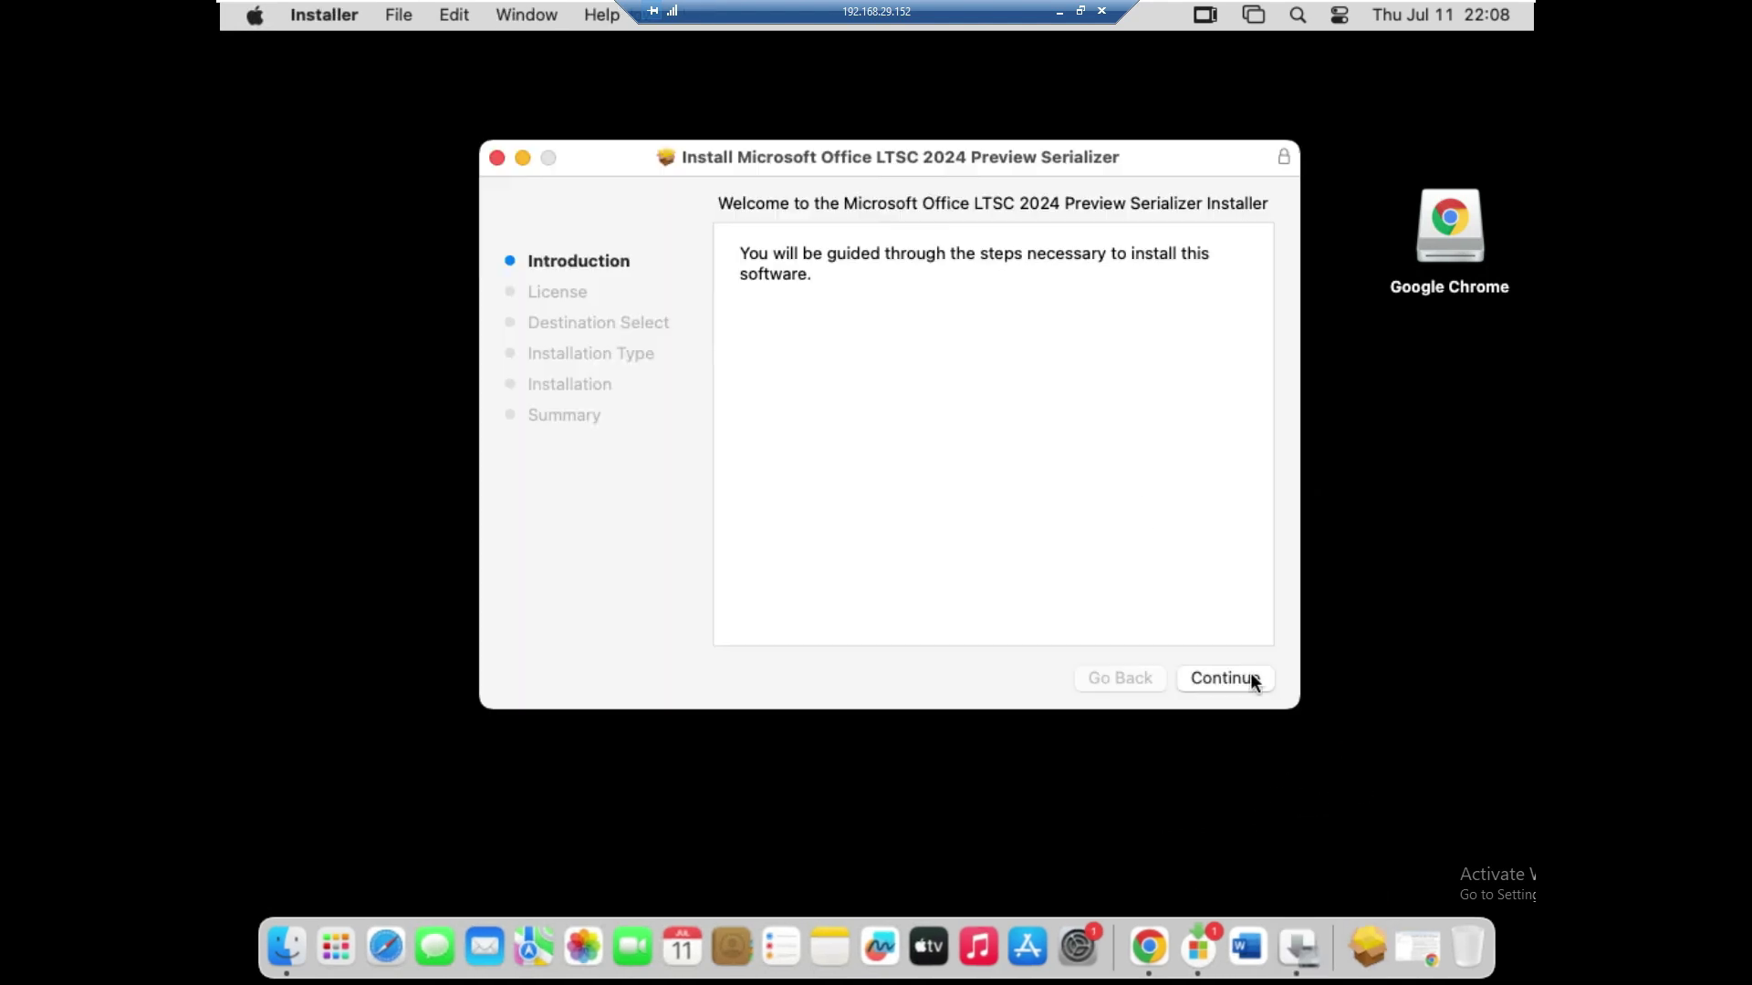
# Accept the license and authorize the serializer installation with the admin password
pyautogui.click(1250, 678)
pyautogui.click(1232, 676)
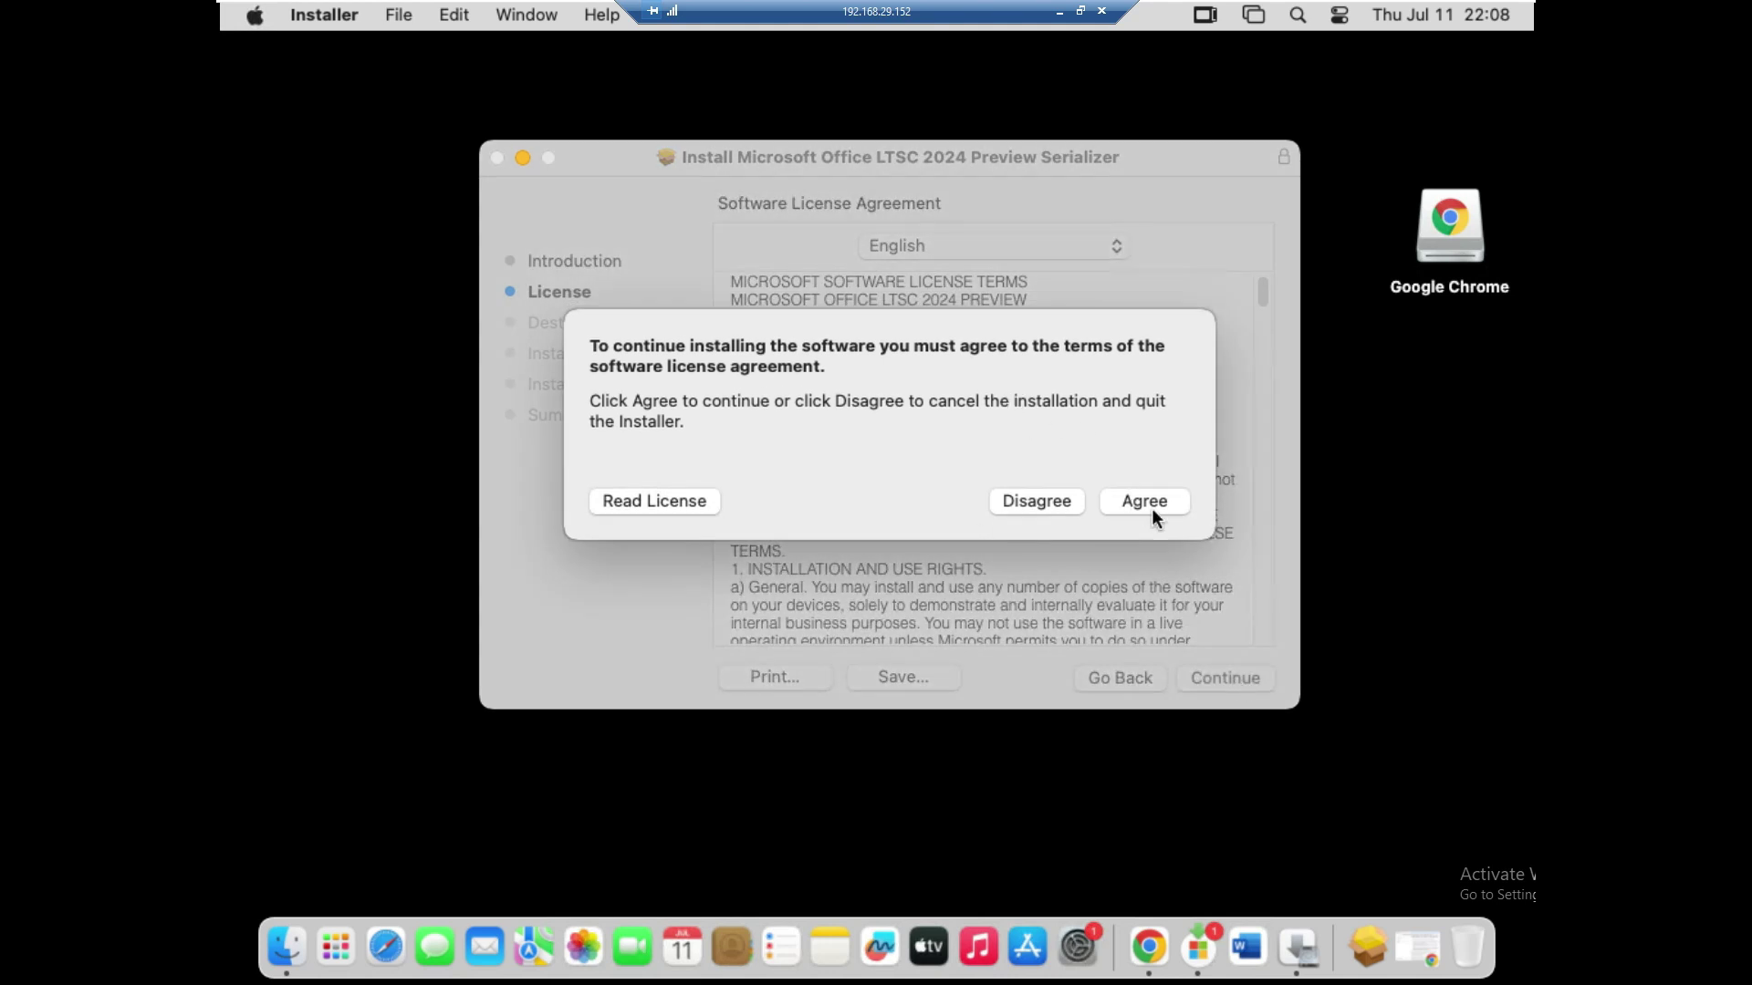
pyautogui.click(1152, 504)
pyautogui.click(1227, 677)
pyautogui.click(1228, 676)
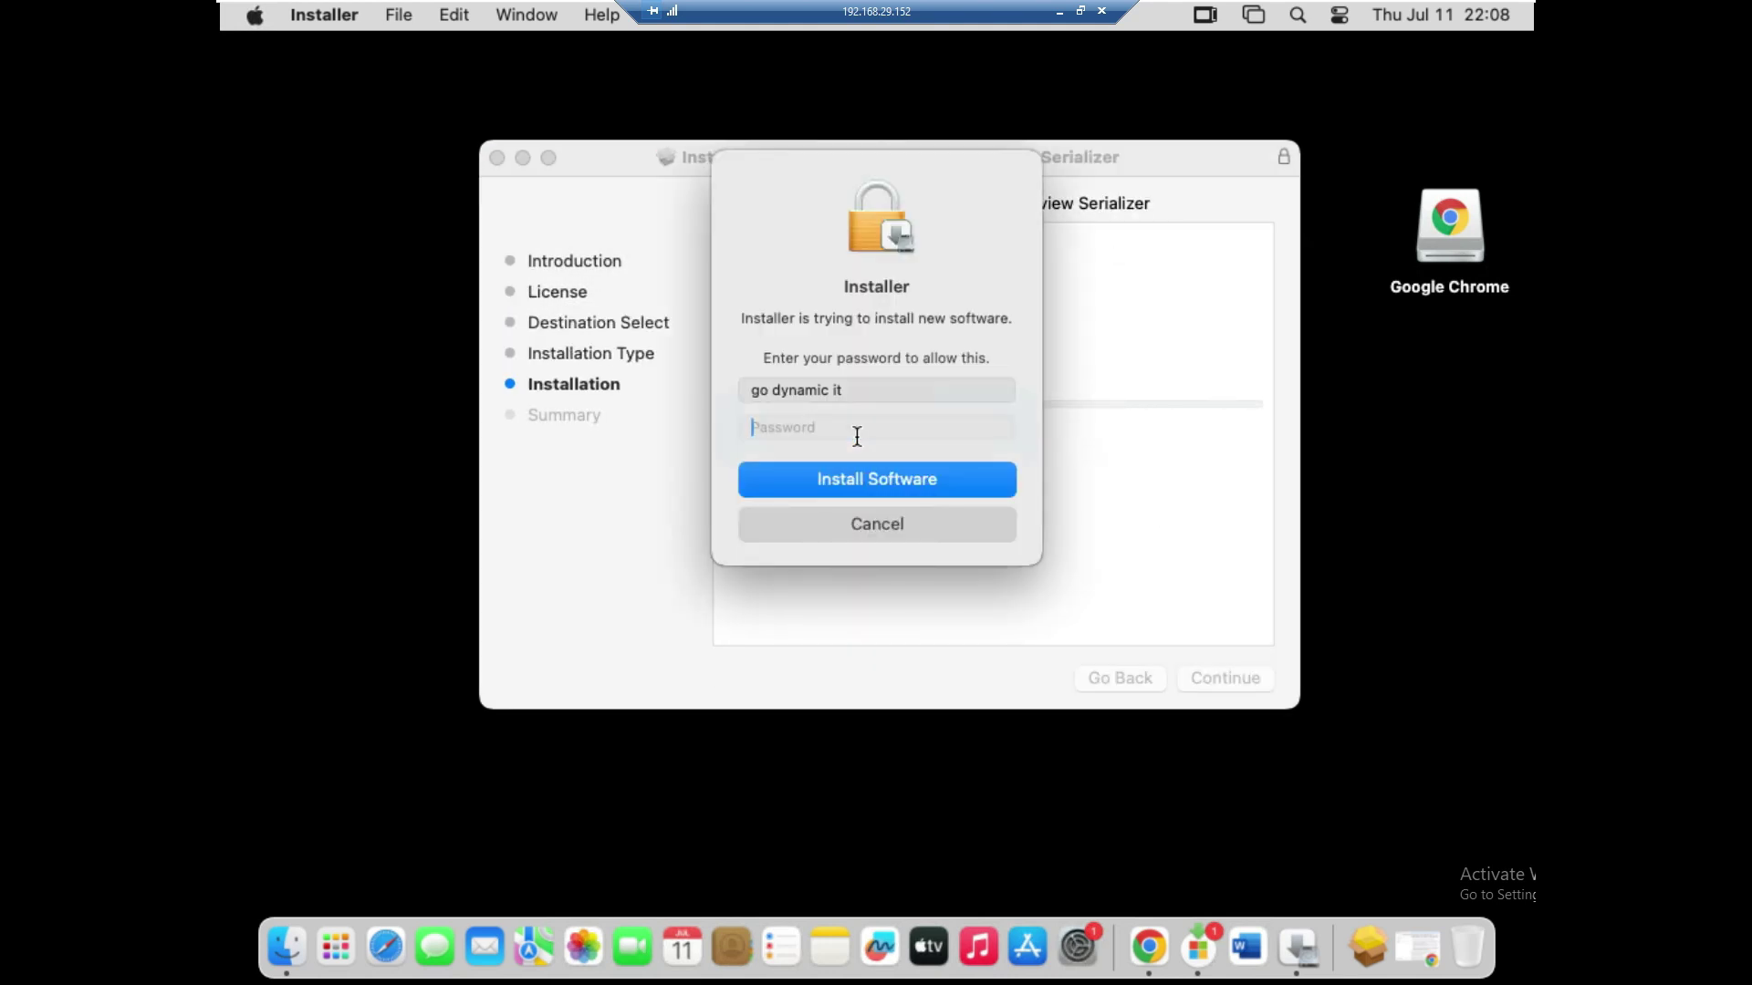
pyautogui.write('*********')
pyautogui.press('Return')
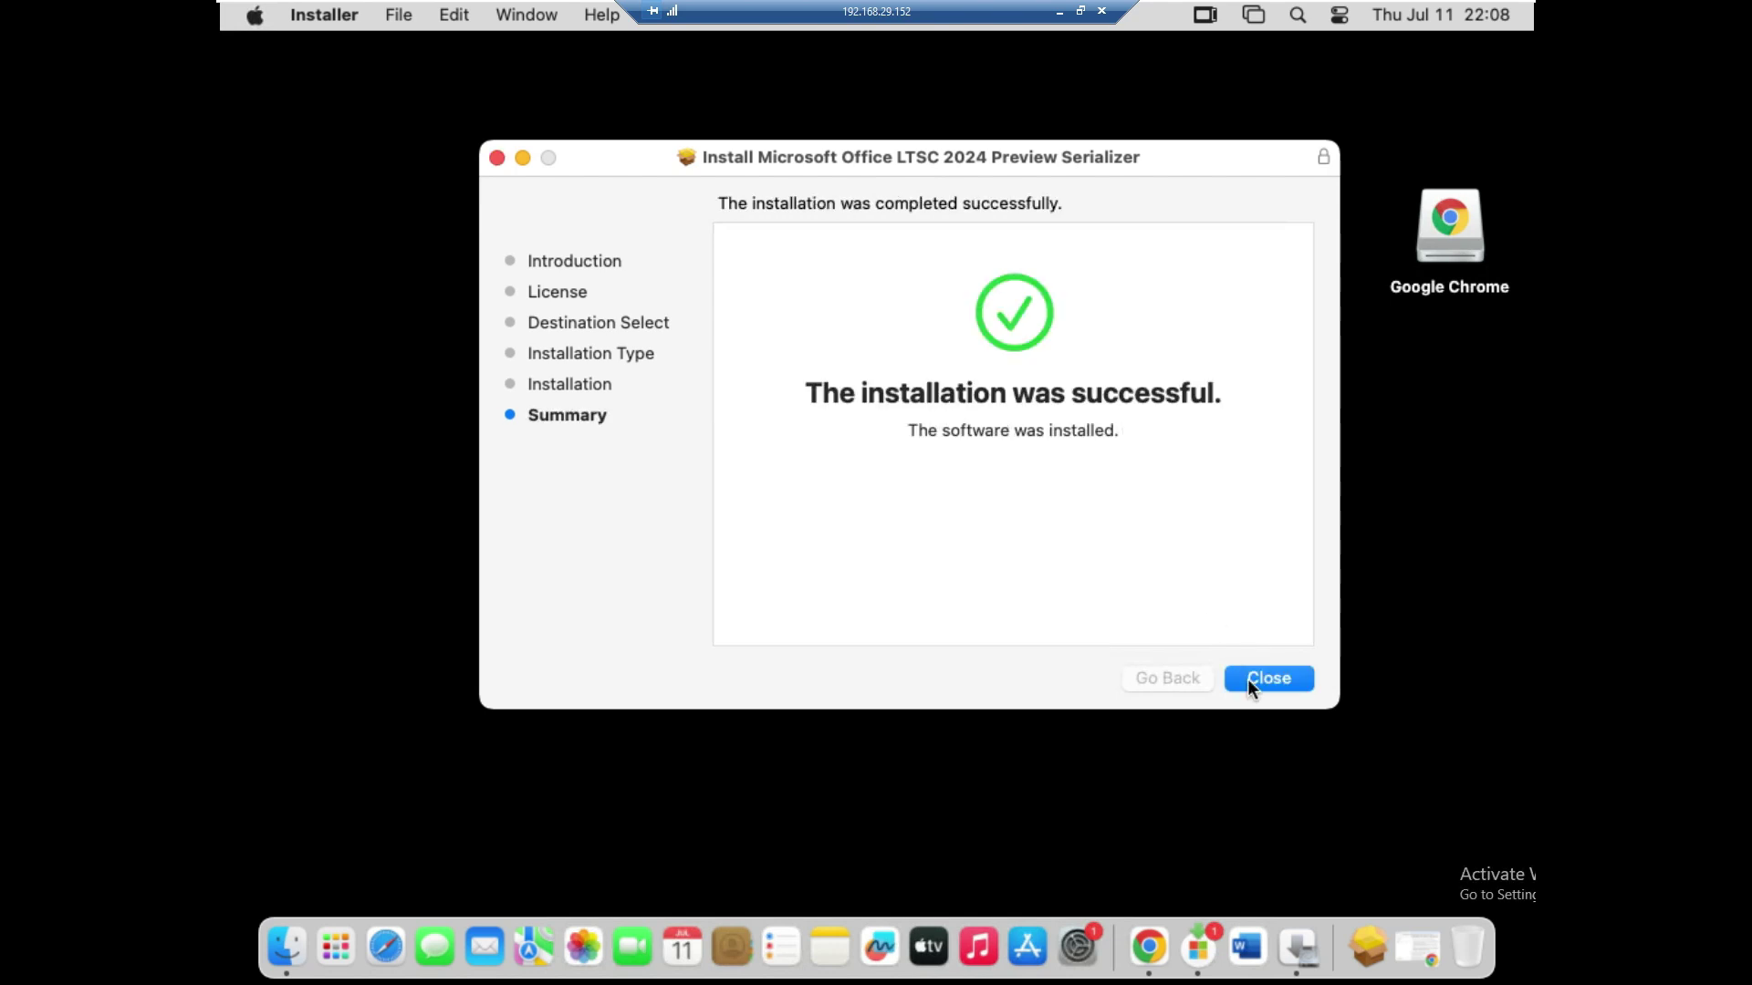
# Close the completed installer and answer the keep-or-trash prompt, returning to the desktop
pyautogui.click(1265, 676)
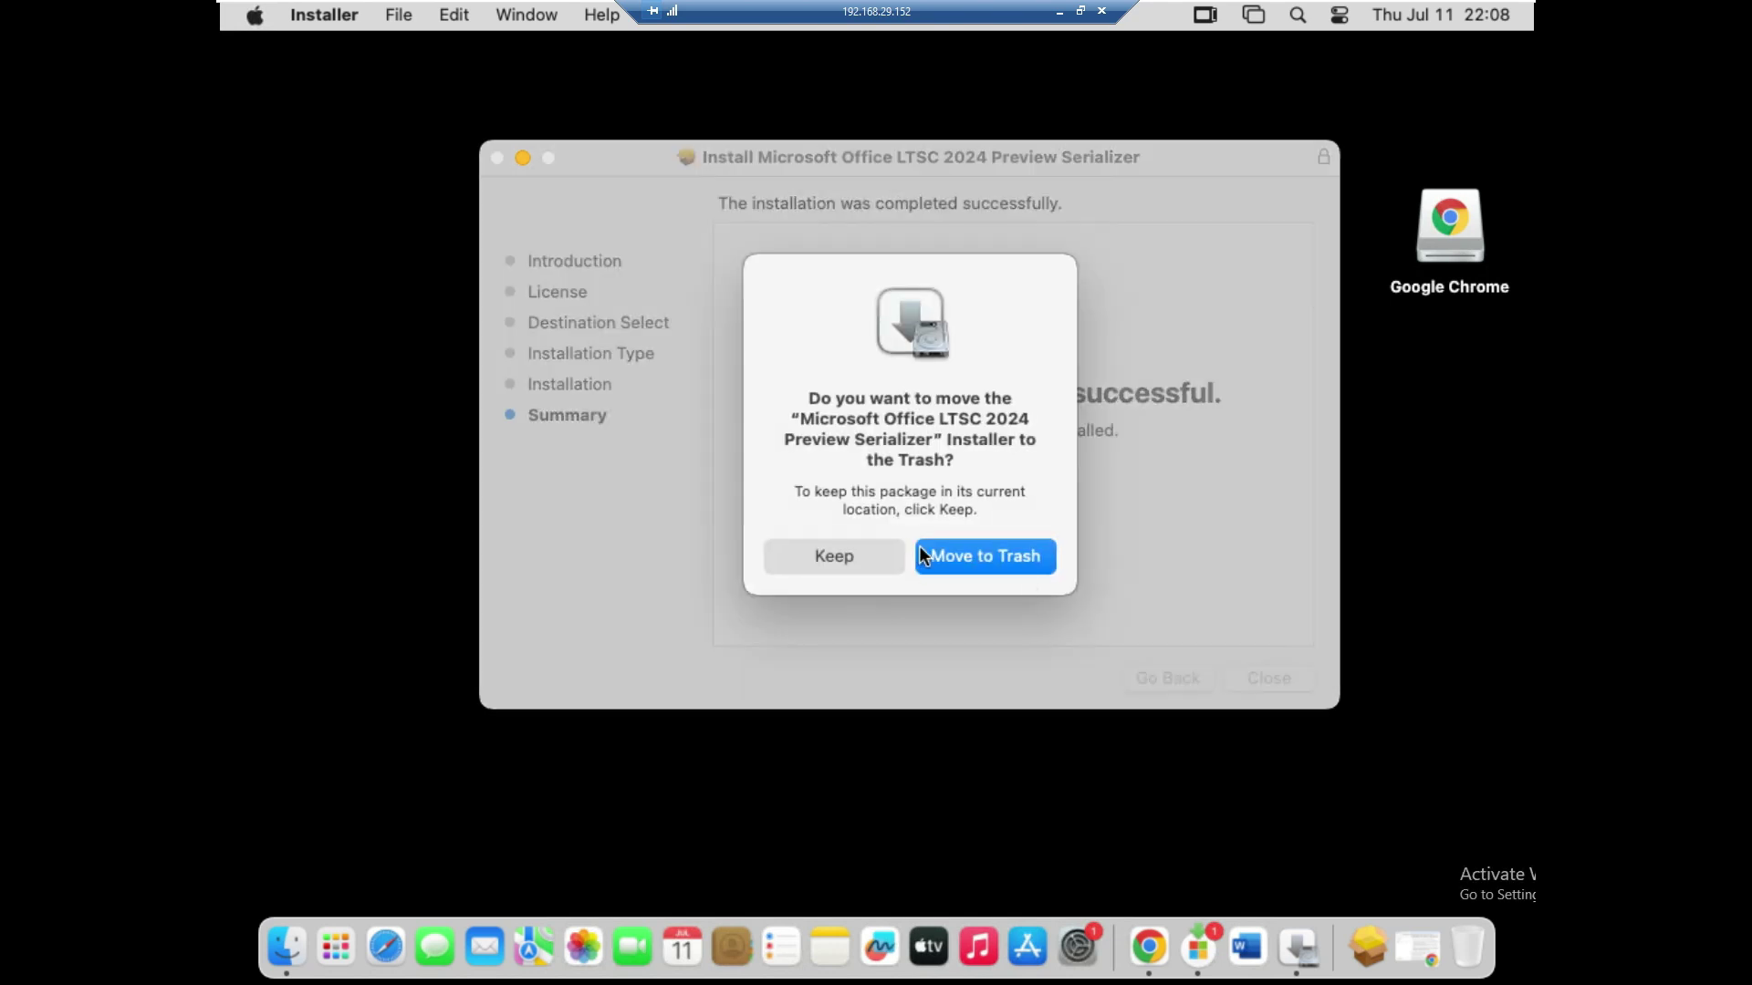
pyautogui.click(858, 561)
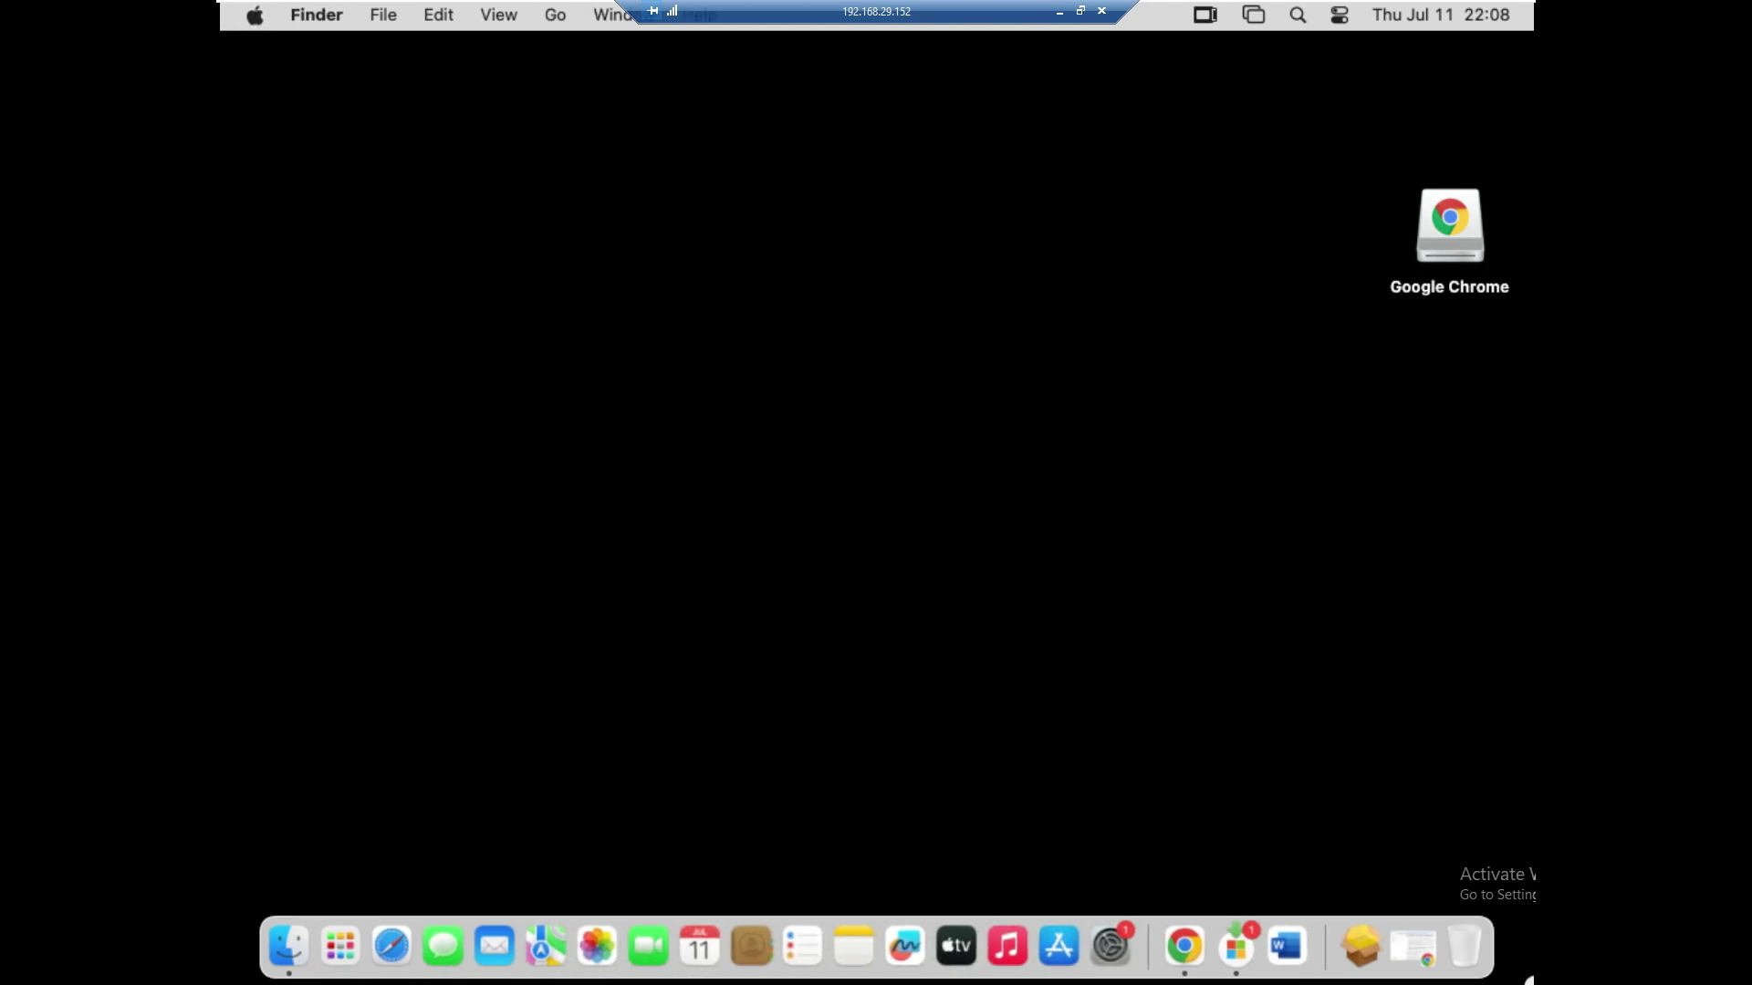
# Launch Word, create a blank Document1 and begin editing its page header
pyautogui.click(1286, 946)
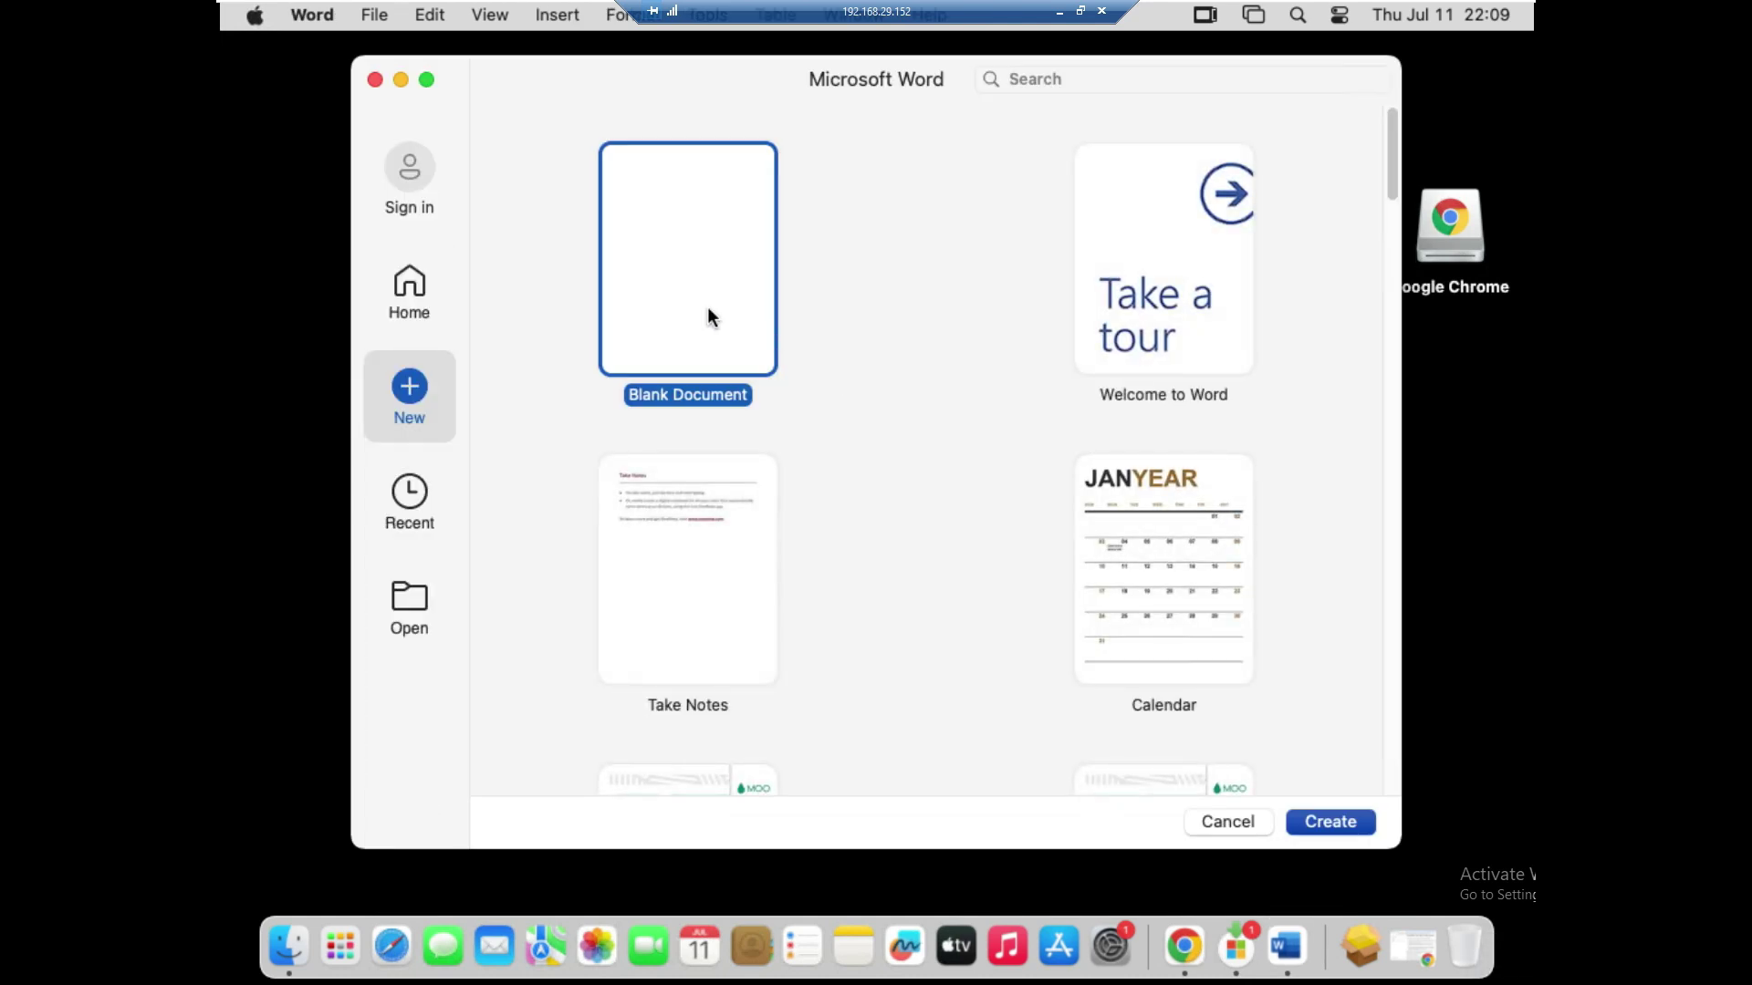
pyautogui.doubleClick(691, 292)
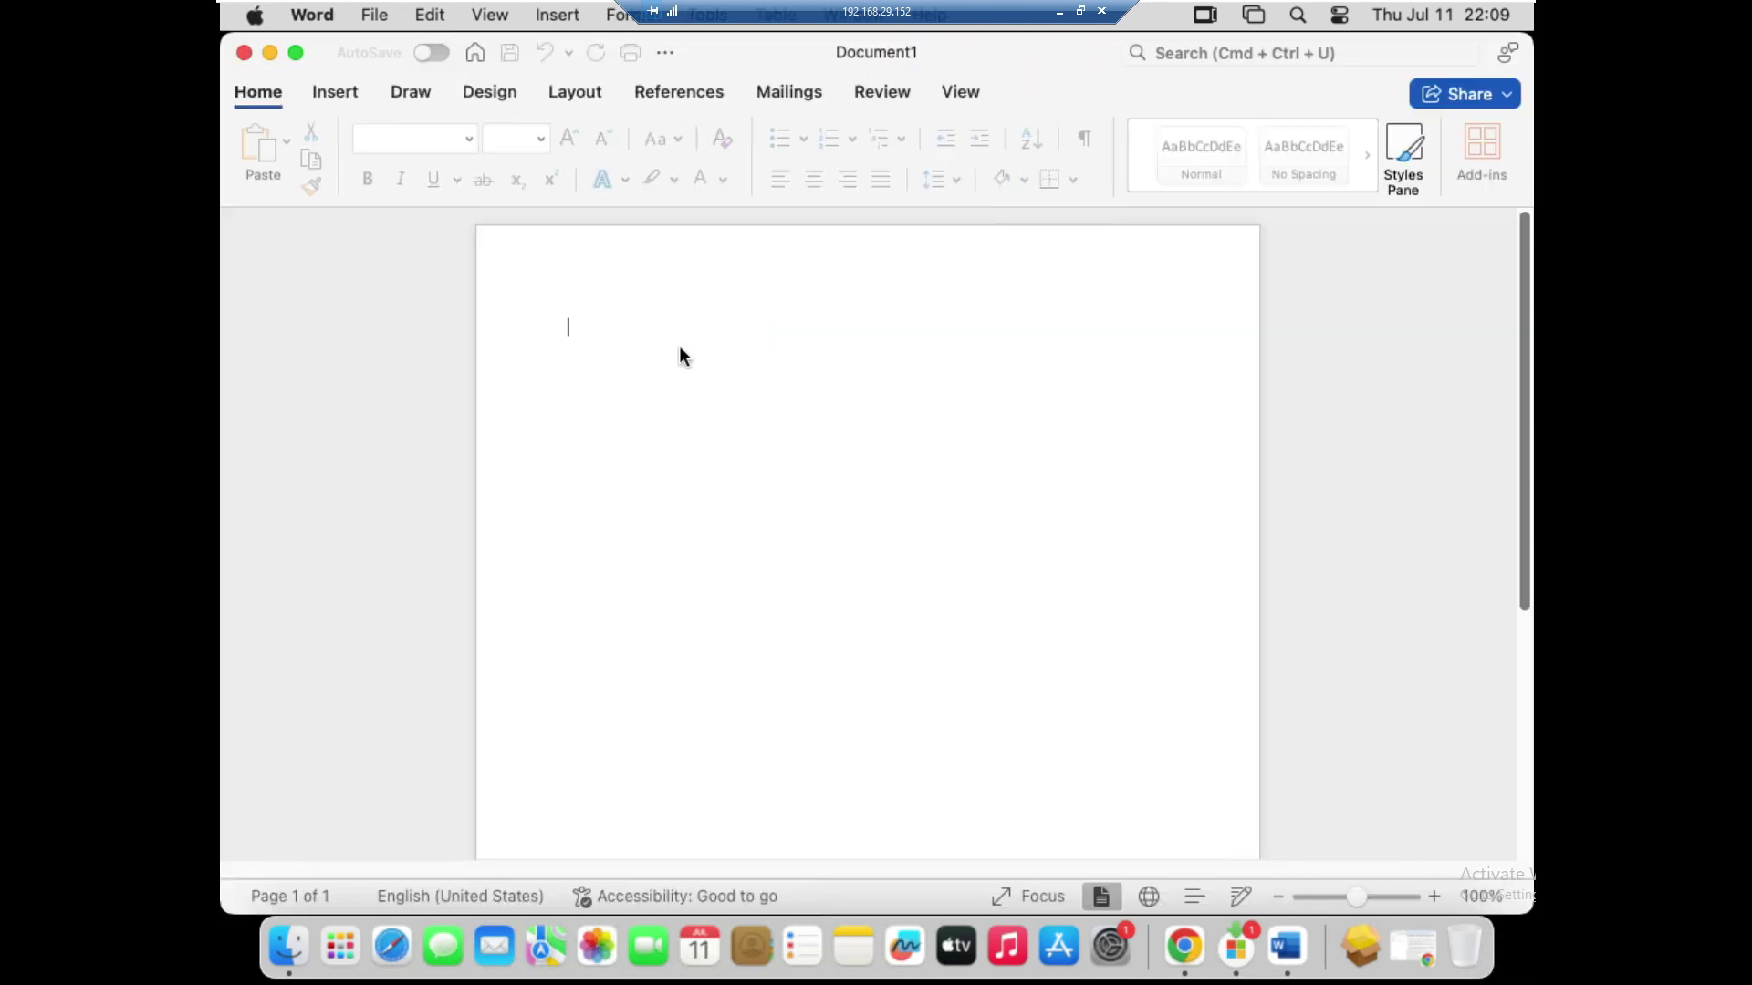
pyautogui.doubleClick(622, 255)
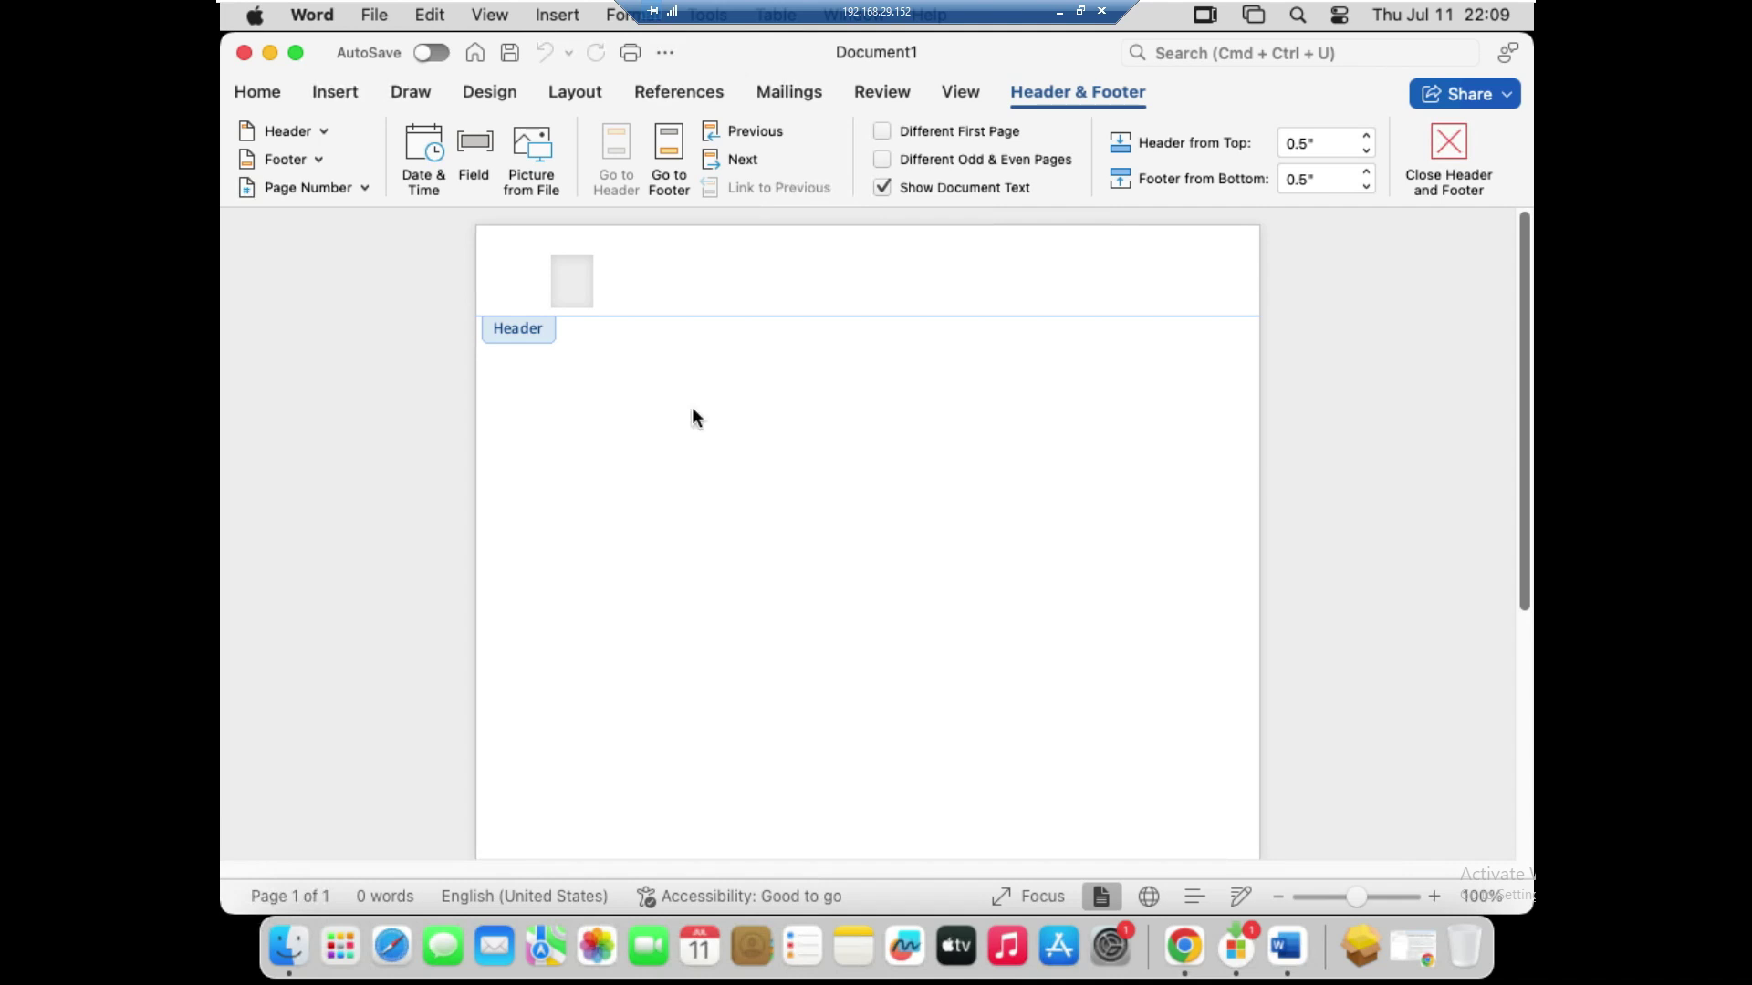
# Browse the Insert, Design and Layout ribbons, ending on Insert
pyautogui.click(364, 91)
pyautogui.click(489, 92)
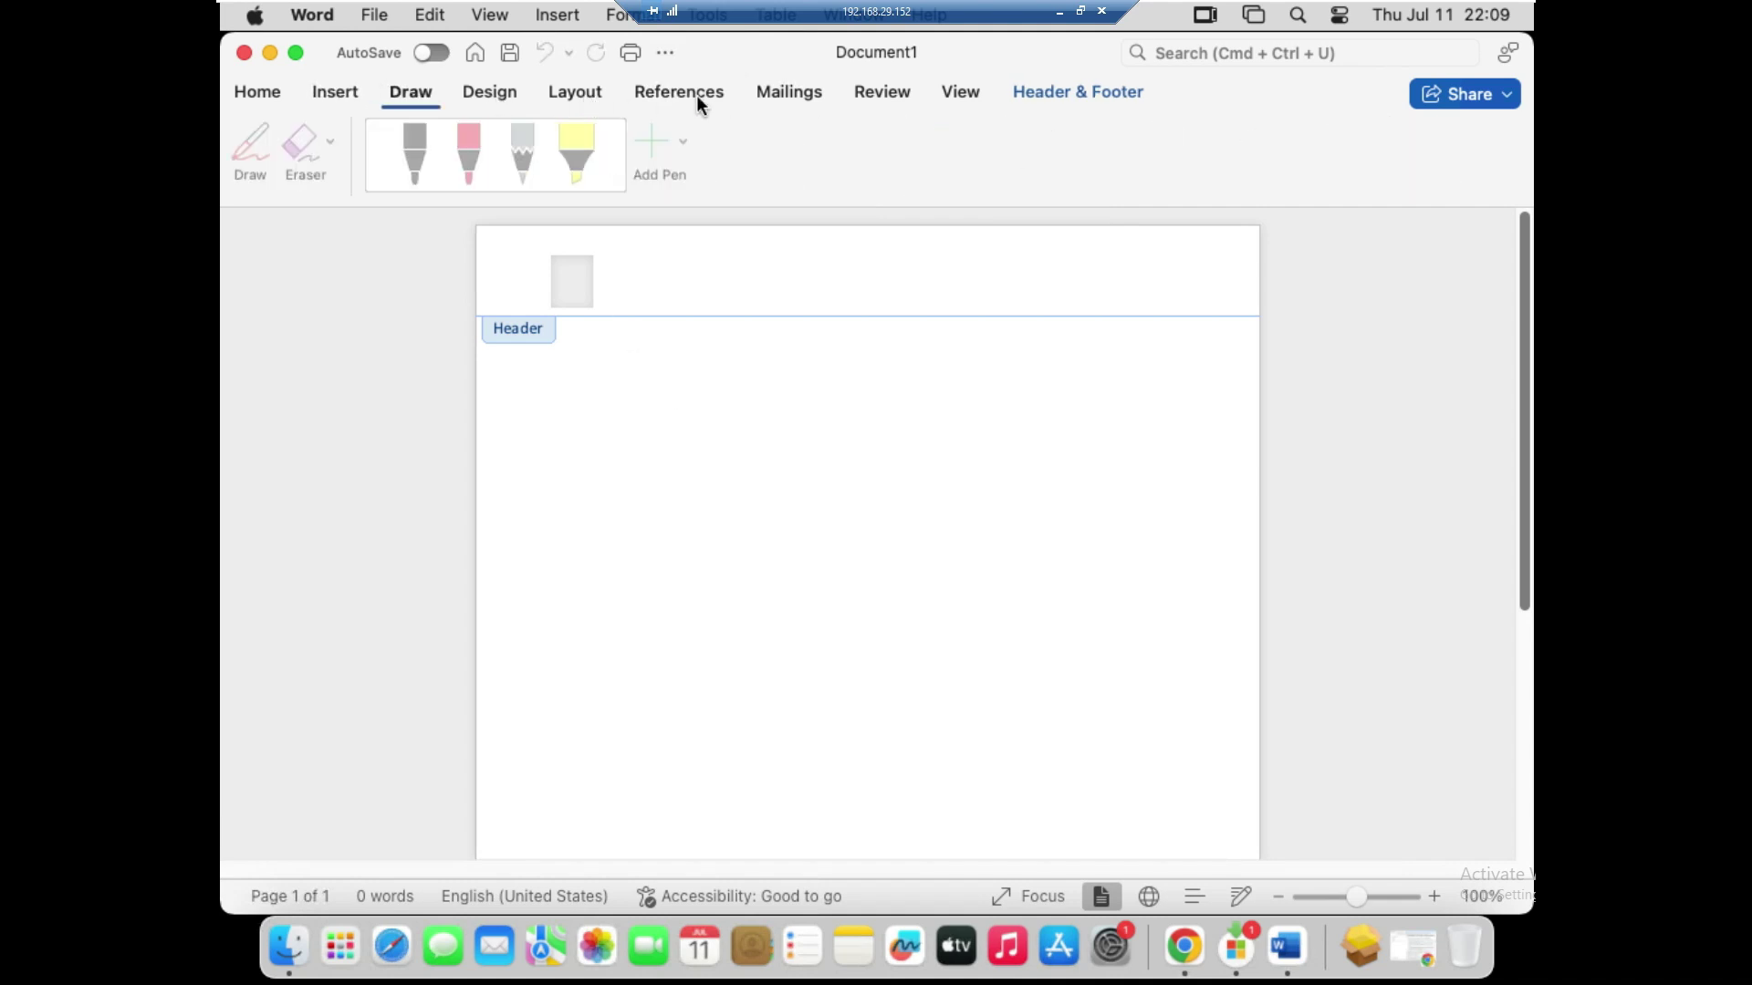
pyautogui.click(575, 92)
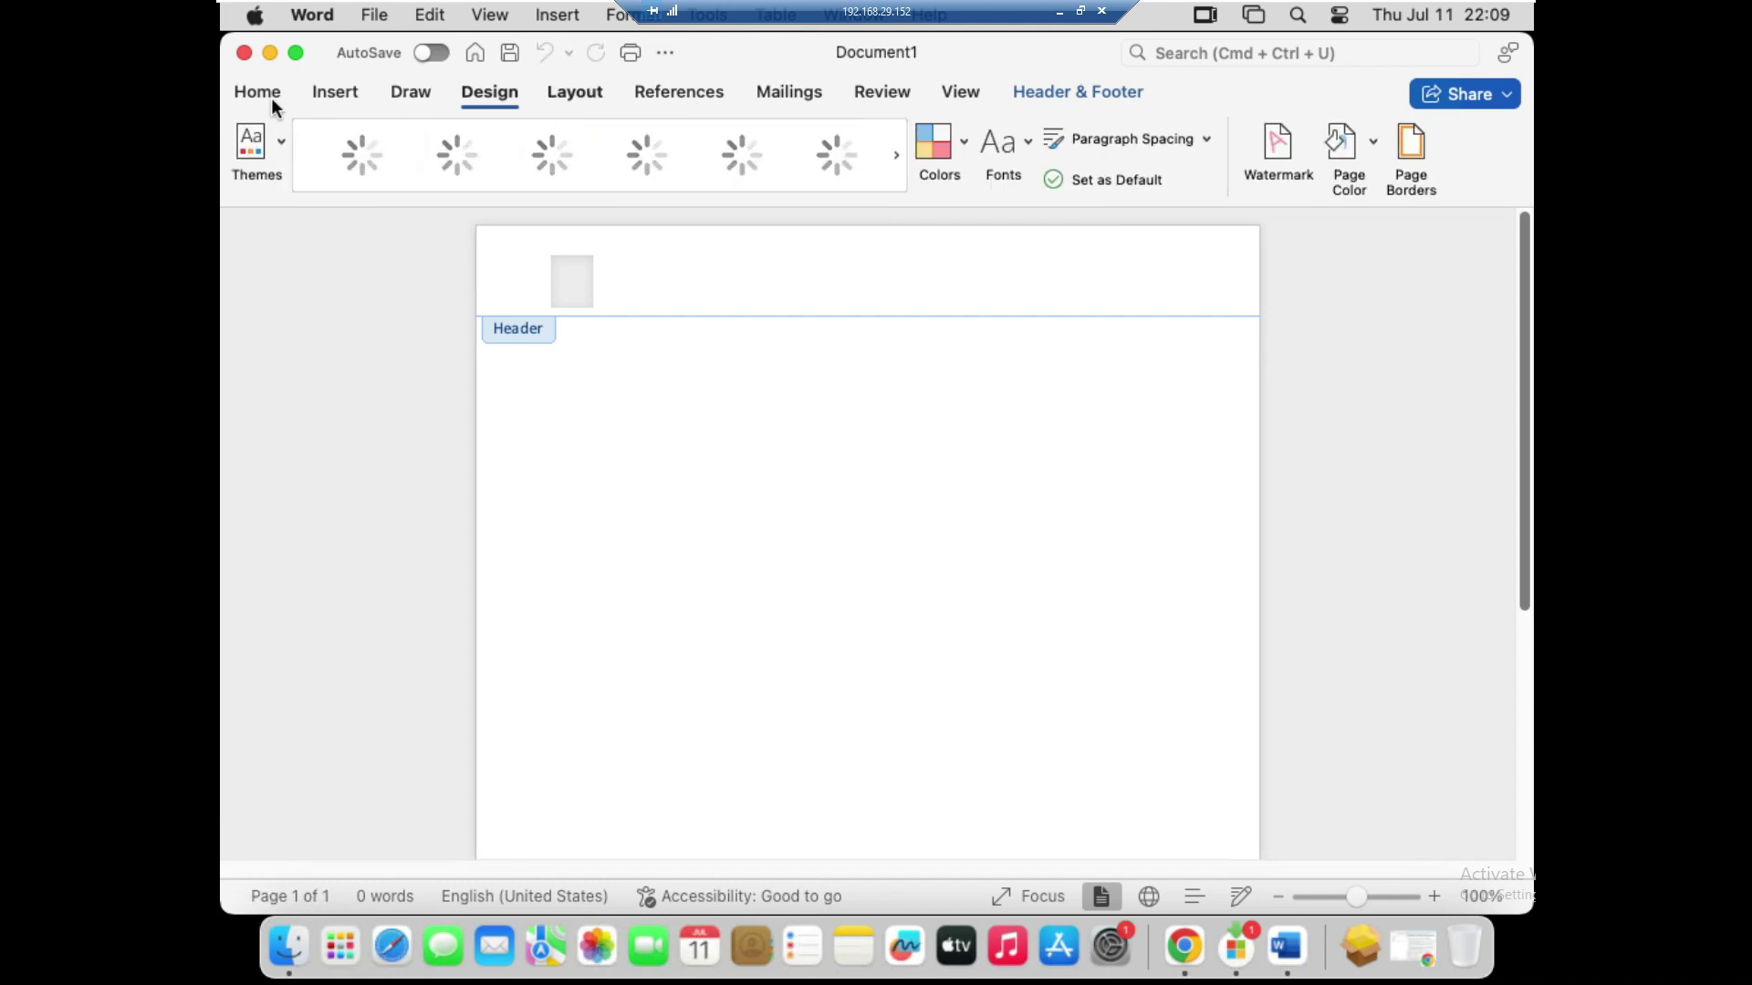
pyautogui.click(334, 95)
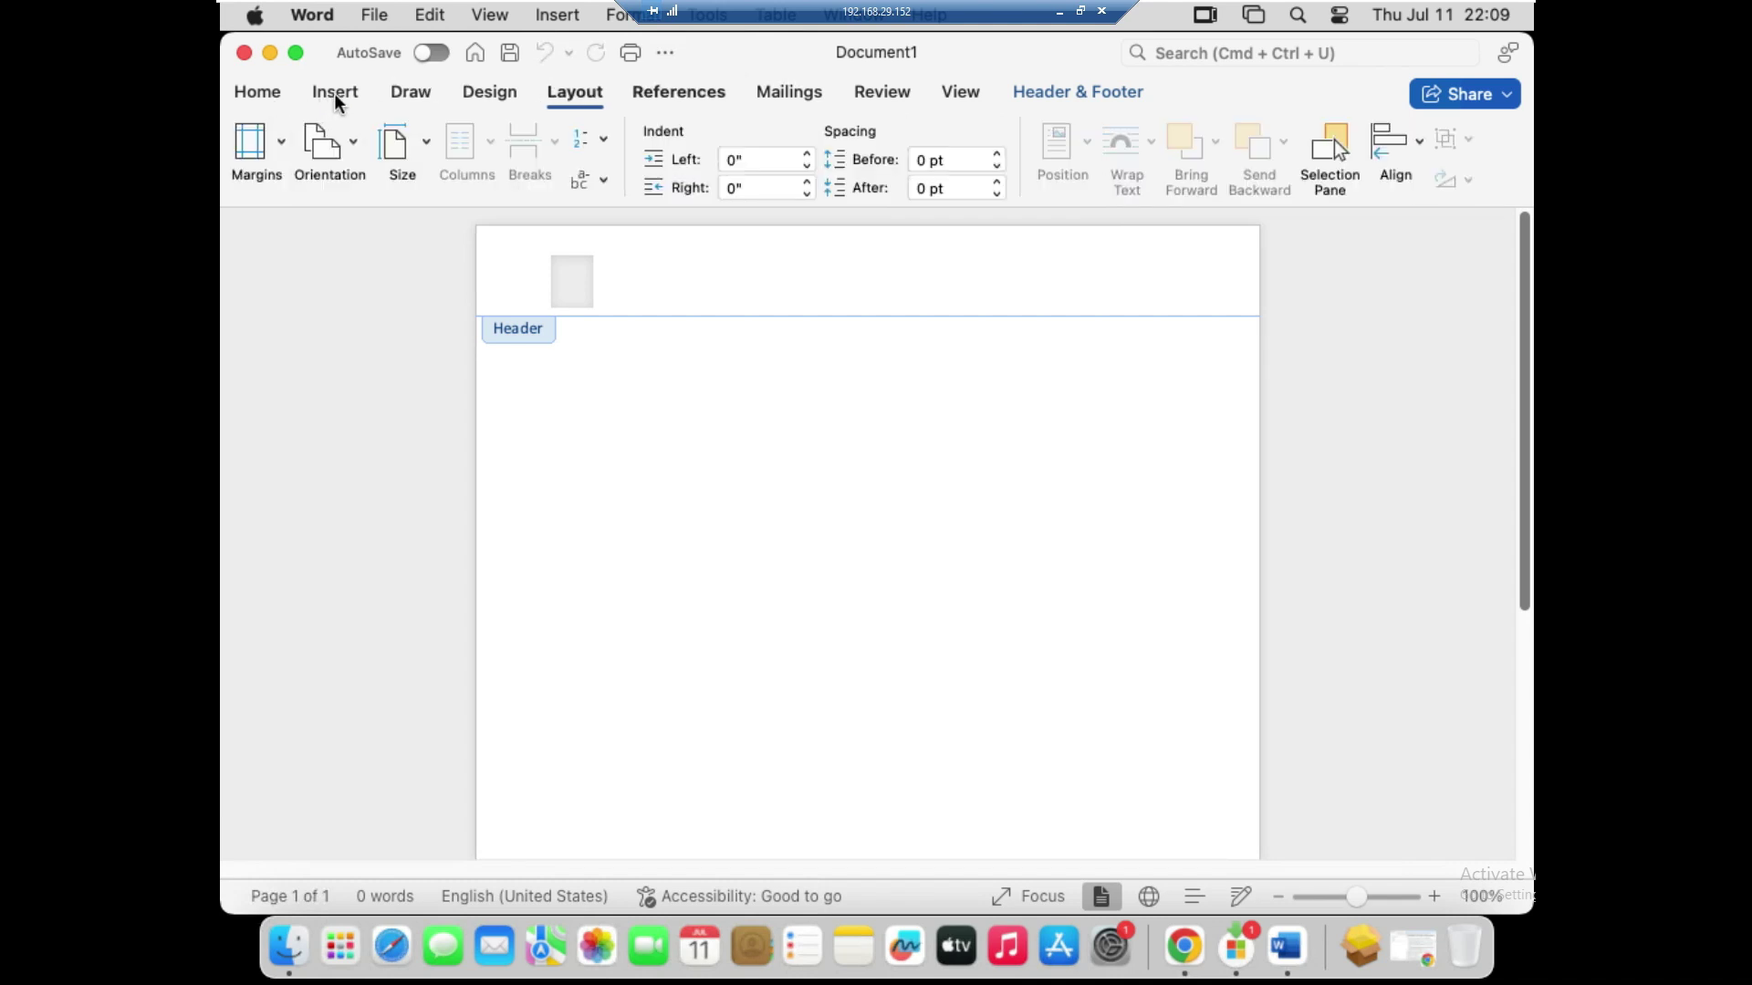
# View About Word and highlight the Office LTSC Standard for Mac 2024 Preview license line
pyautogui.click(313, 16)
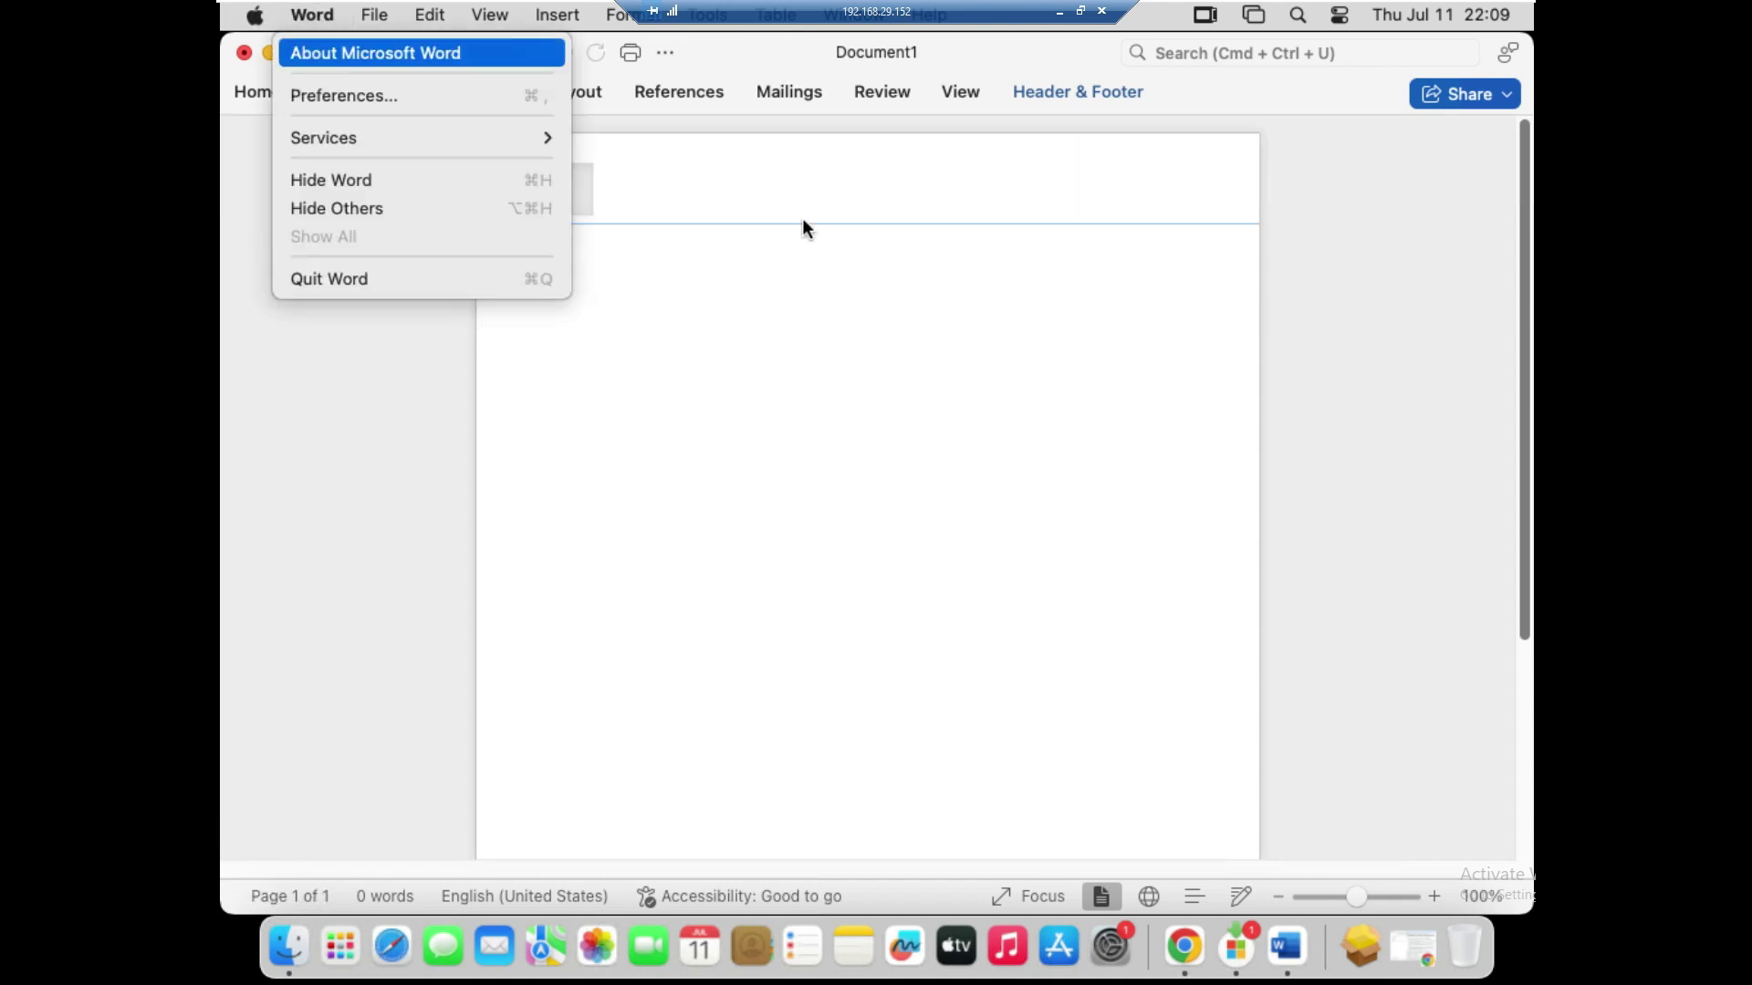
pyautogui.press('Return')
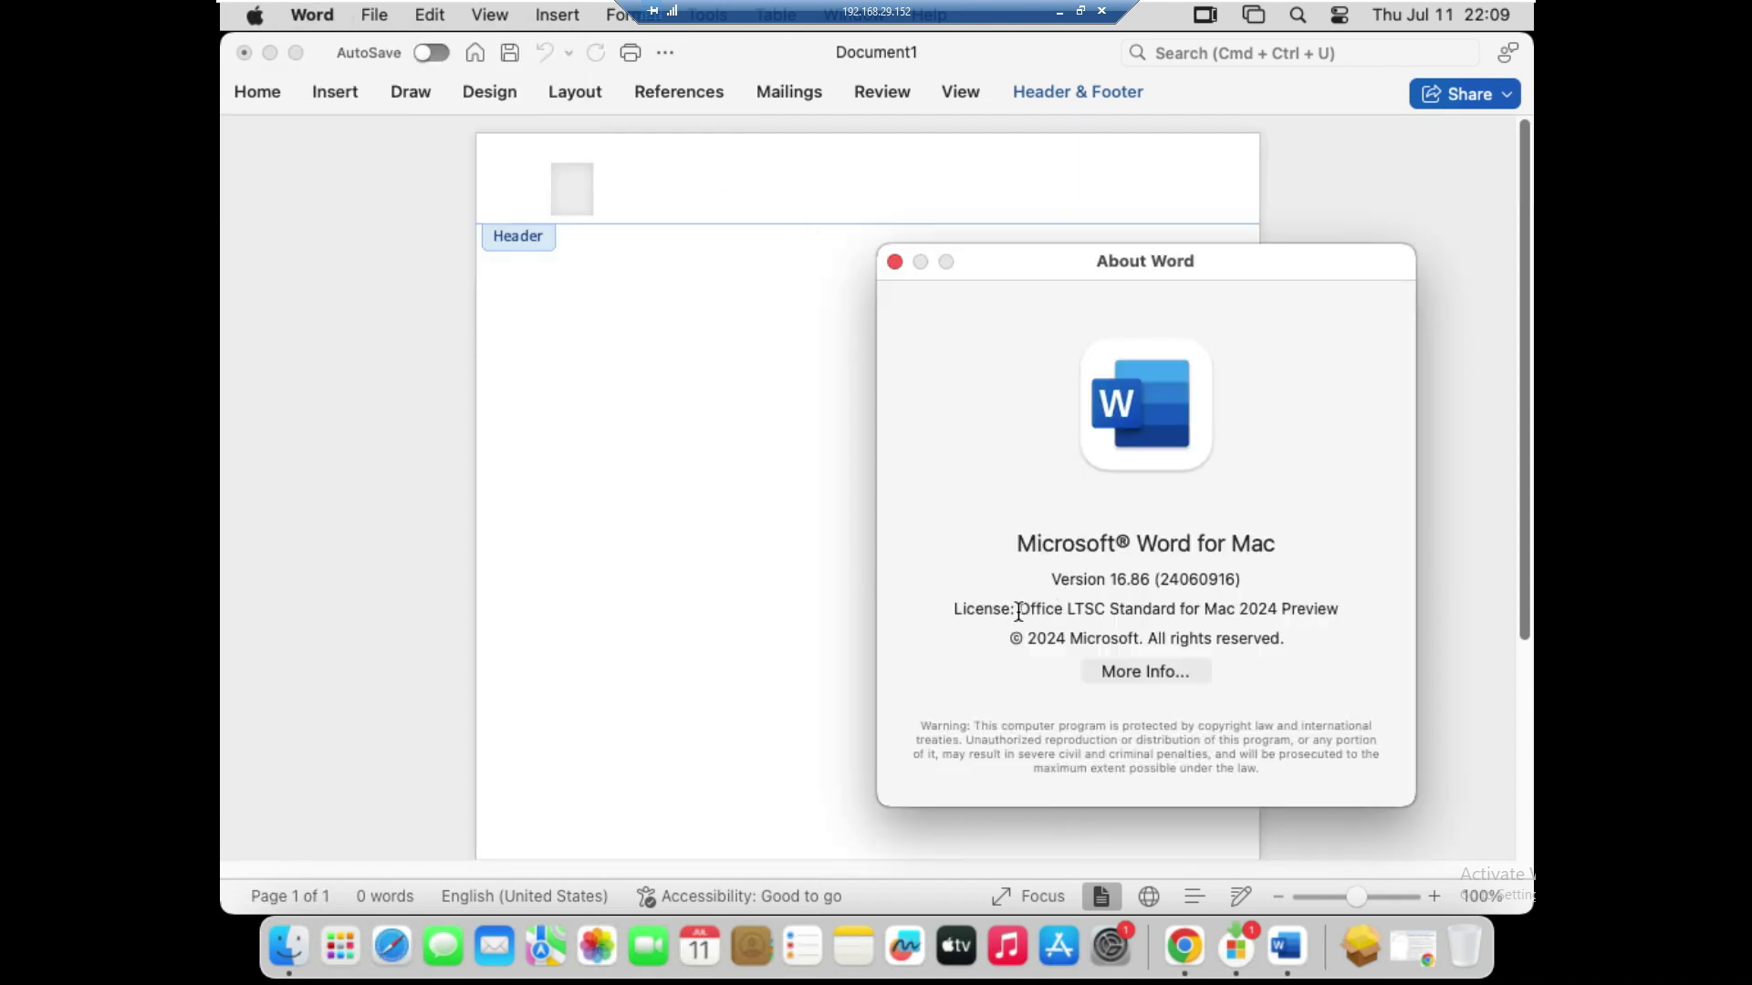
pyautogui.moveTo(1019, 610); pyautogui.dragTo(1336, 604)
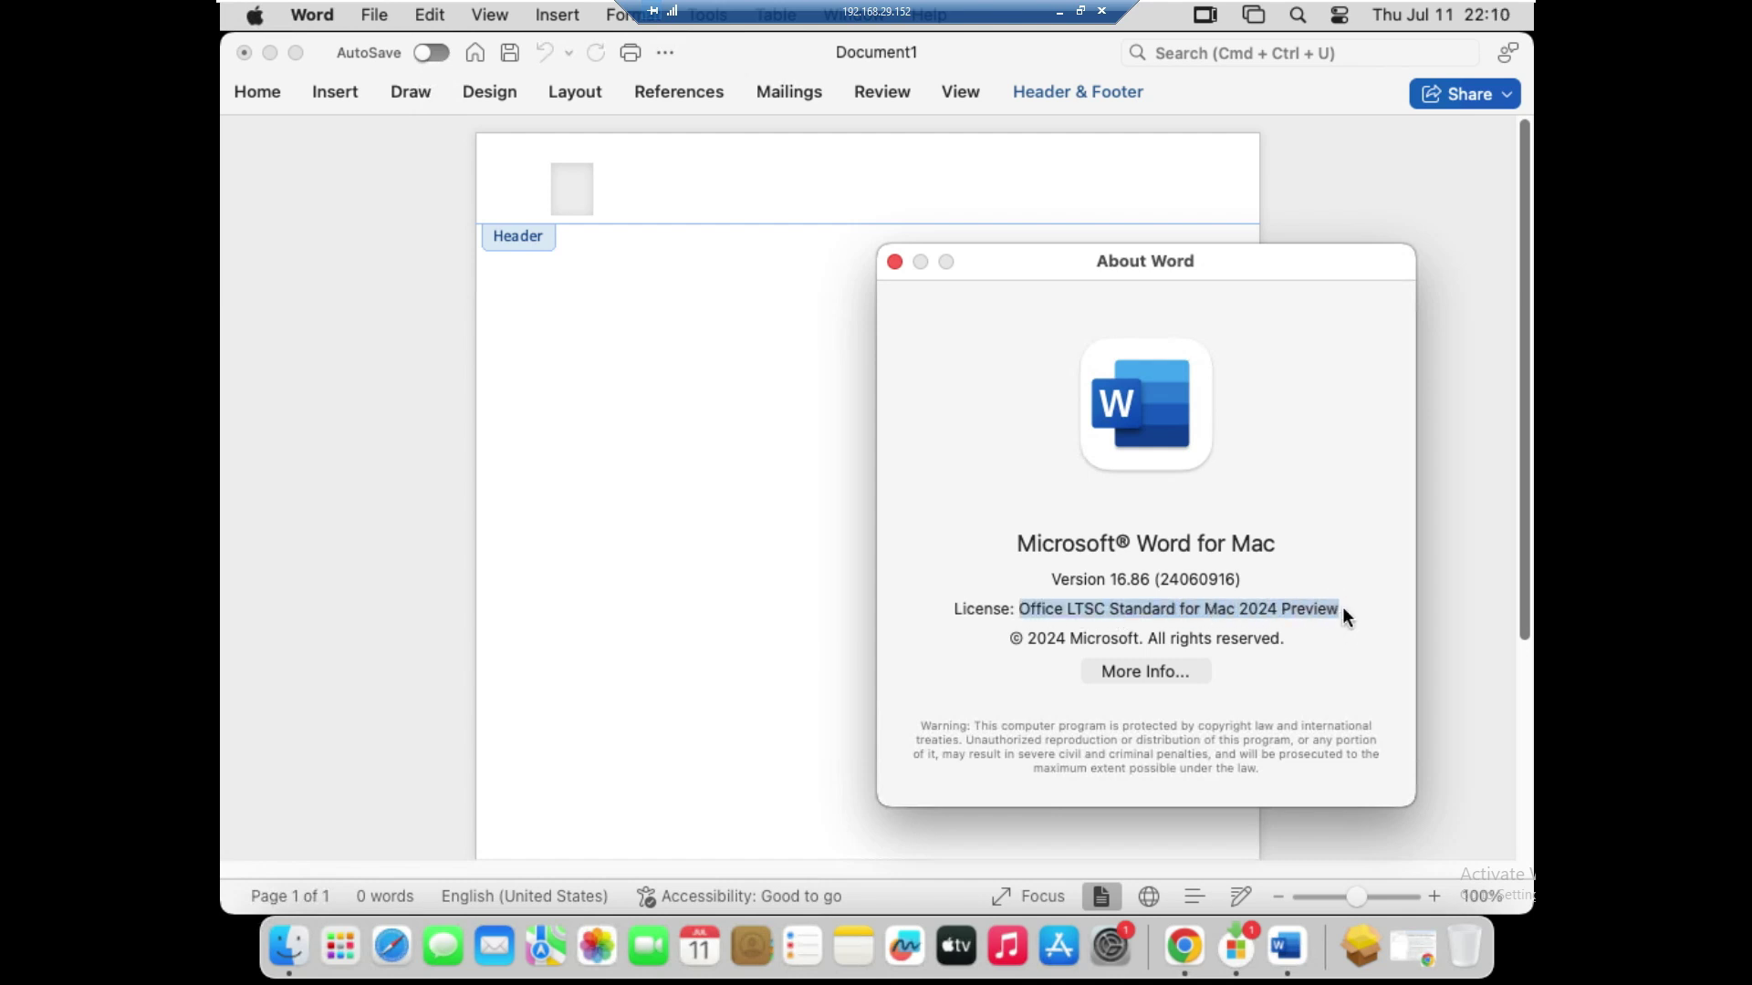
pyautogui.click(896, 262)
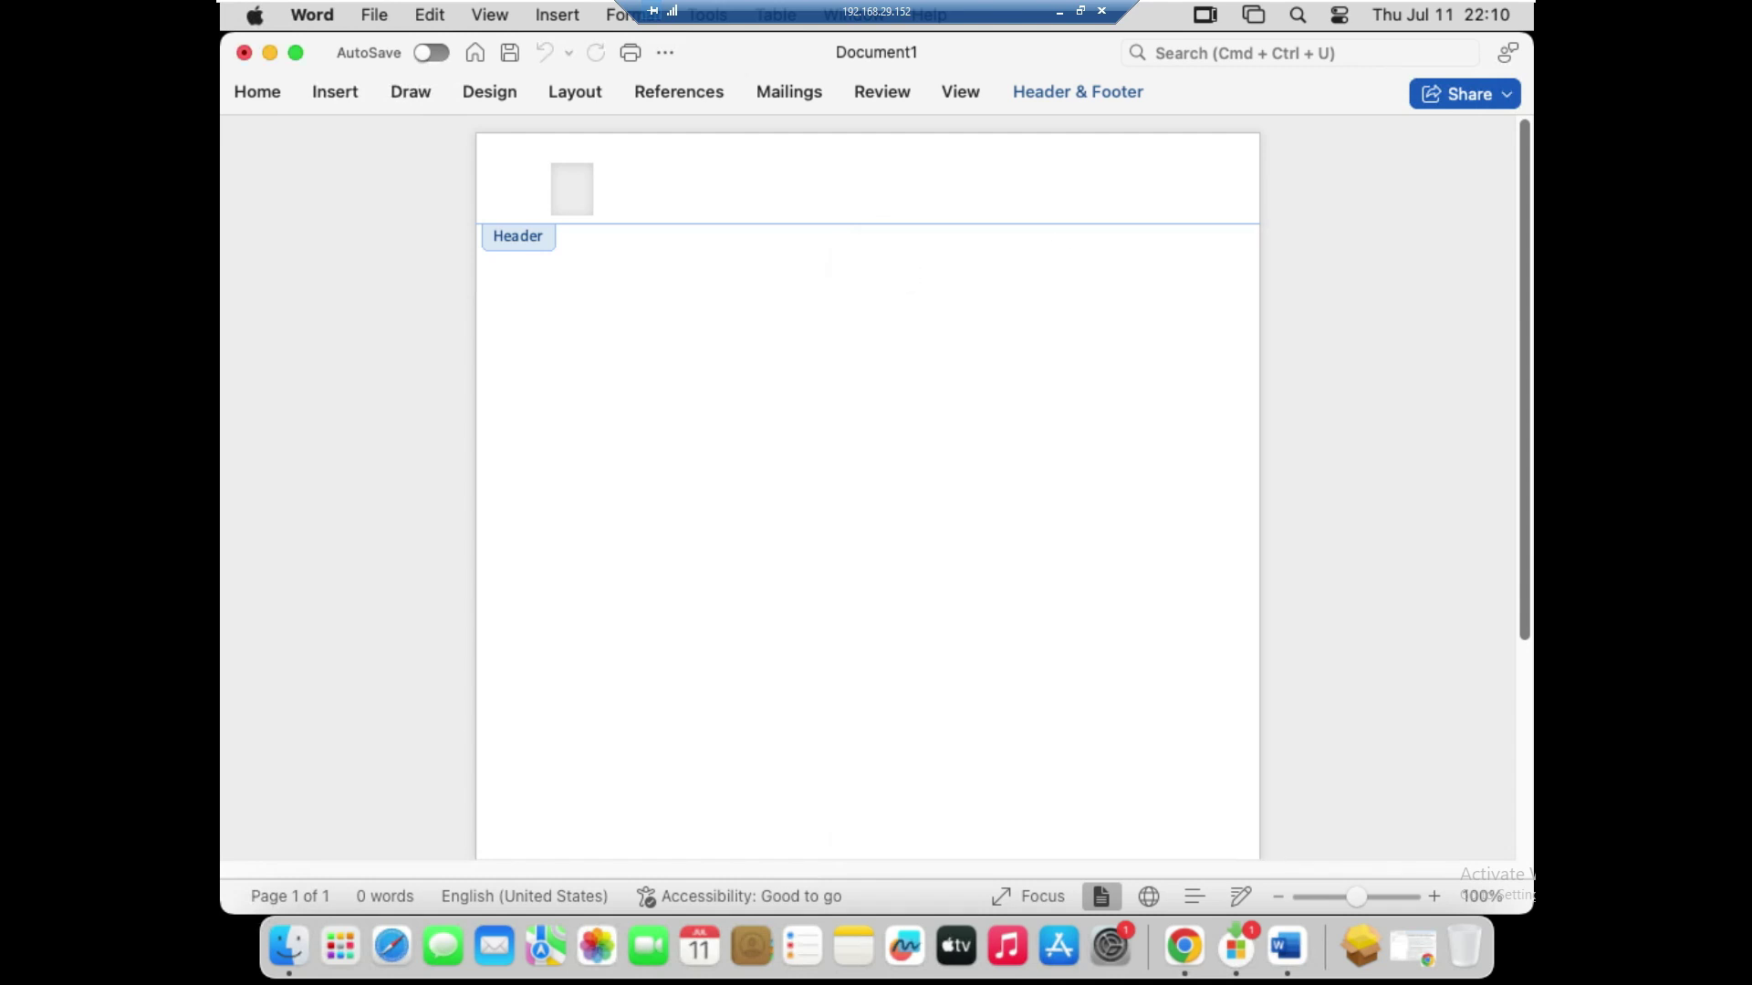
# Close Document1 and discard it without saving
pyautogui.click(247, 51)
pyautogui.click(1123, 663)
pyautogui.press('super+w')
pyautogui.click(559, 667)
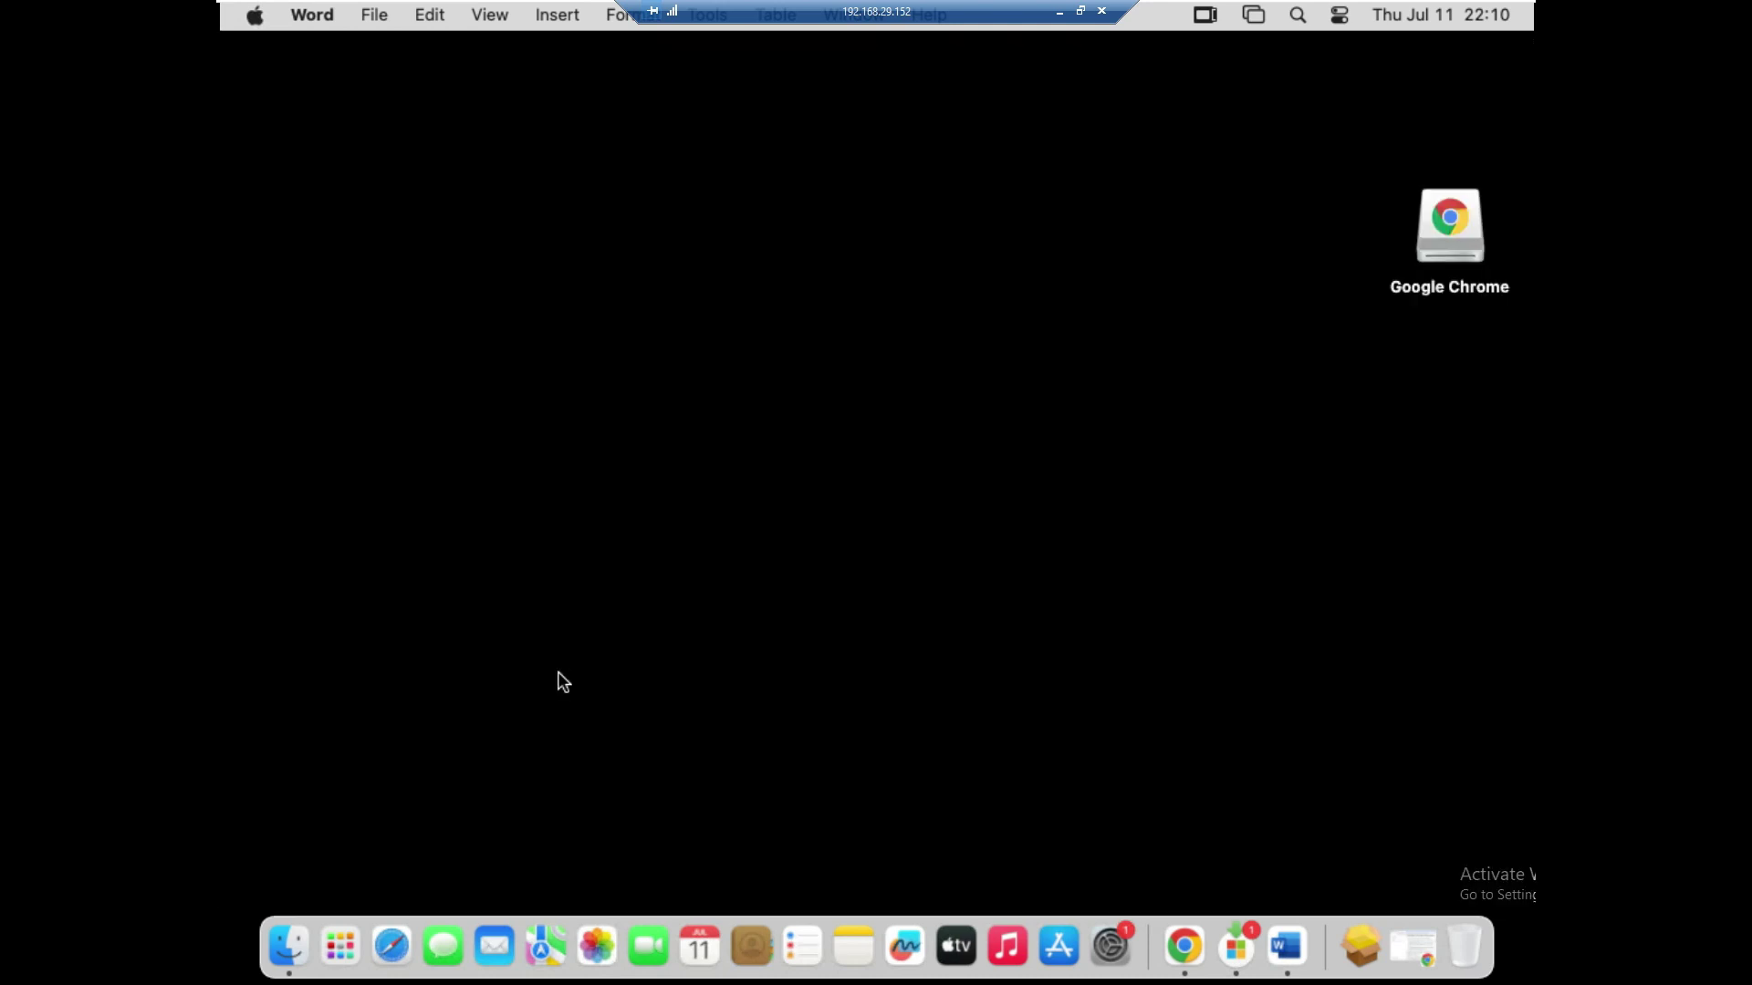
# Launch Excel from Launchpad and create a blank Book1 workbook
pyautogui.click(340, 946)
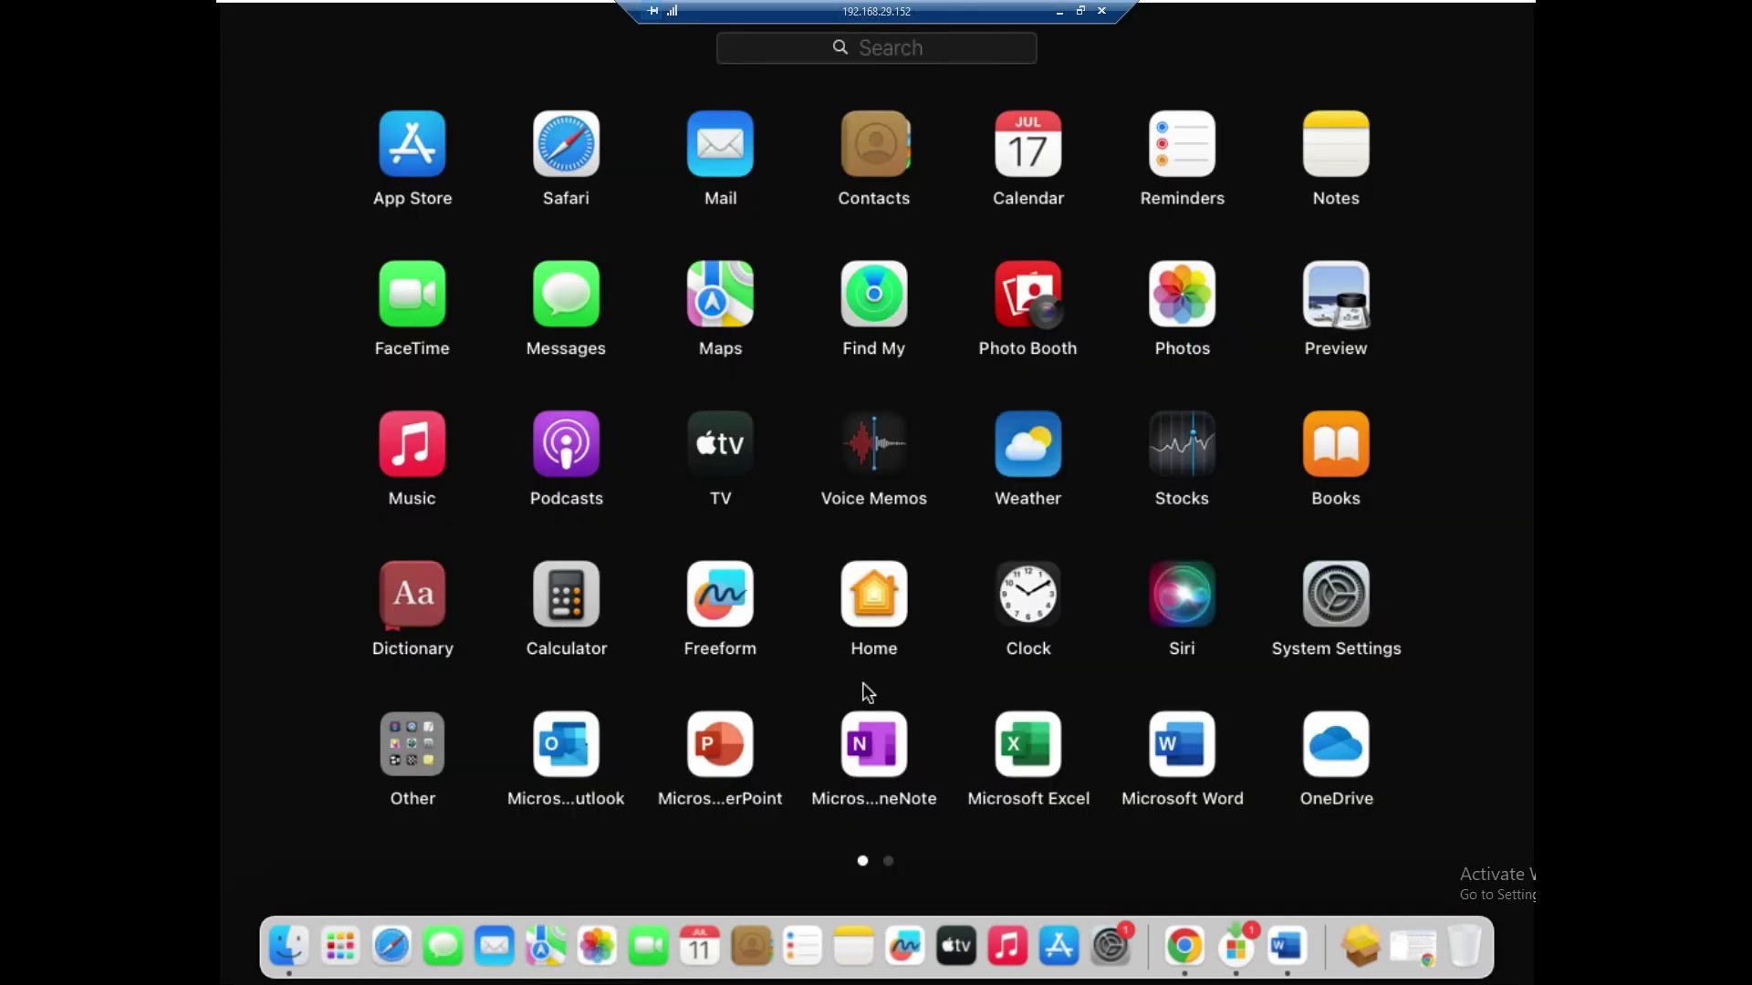
pyautogui.click(1006, 751)
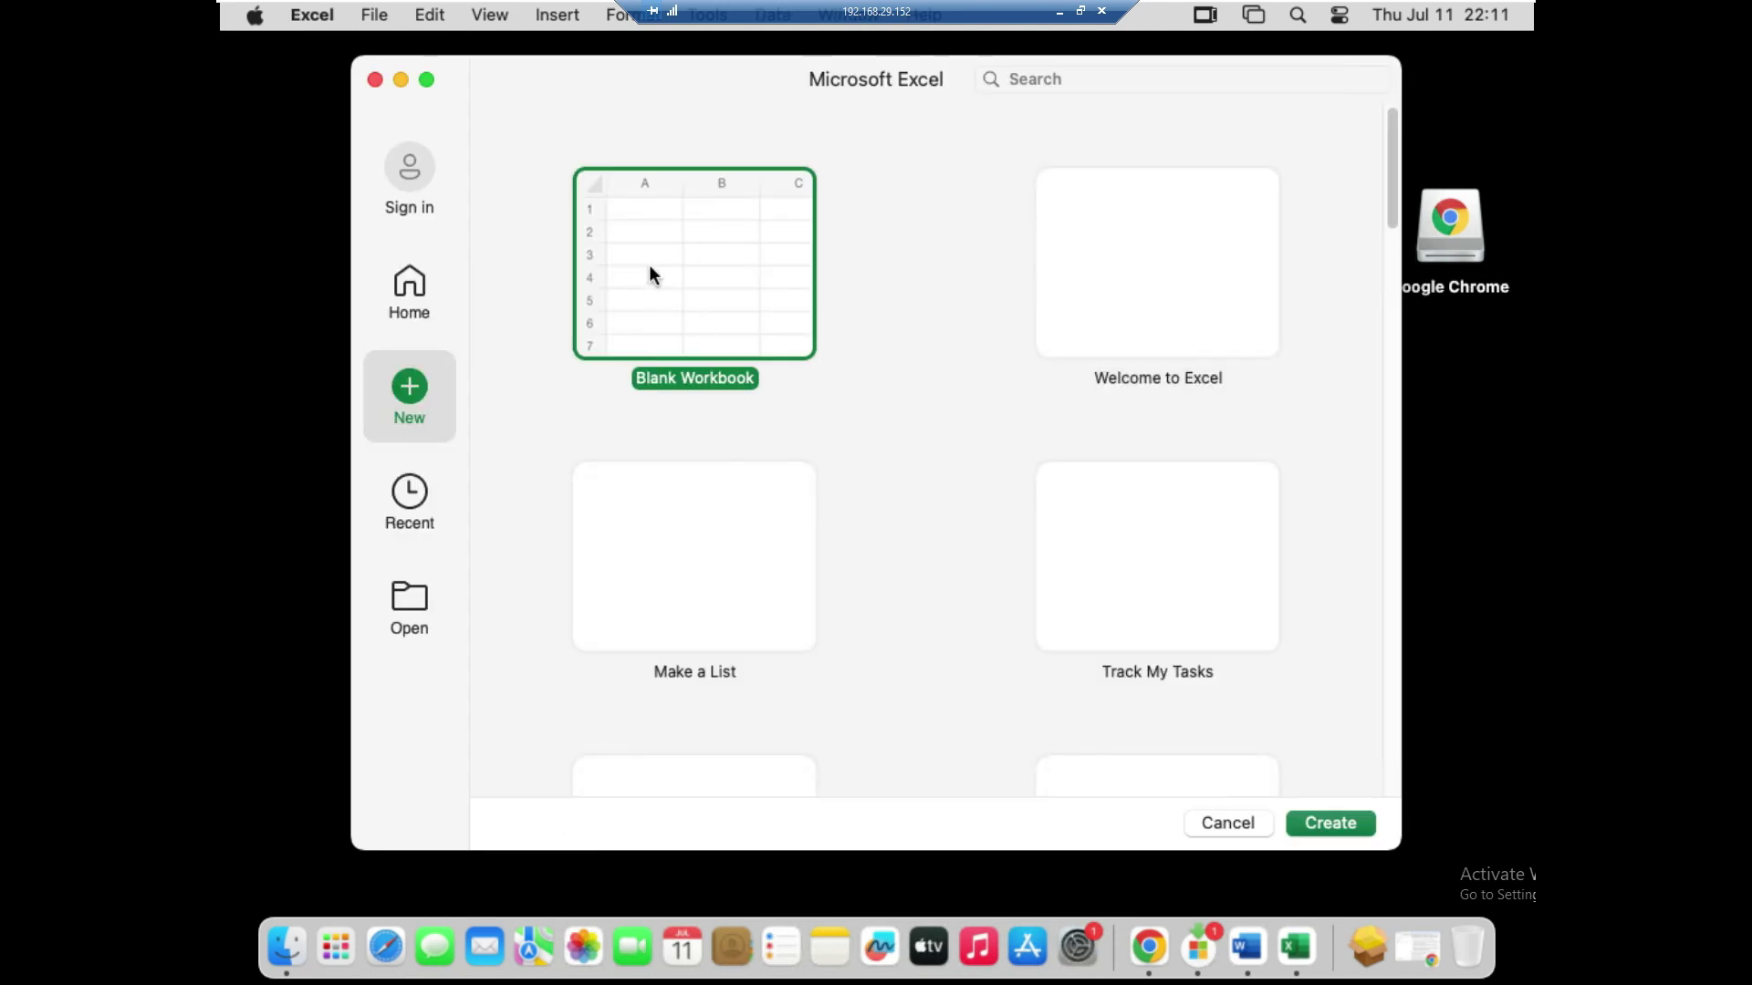
pyautogui.doubleClick(651, 266)
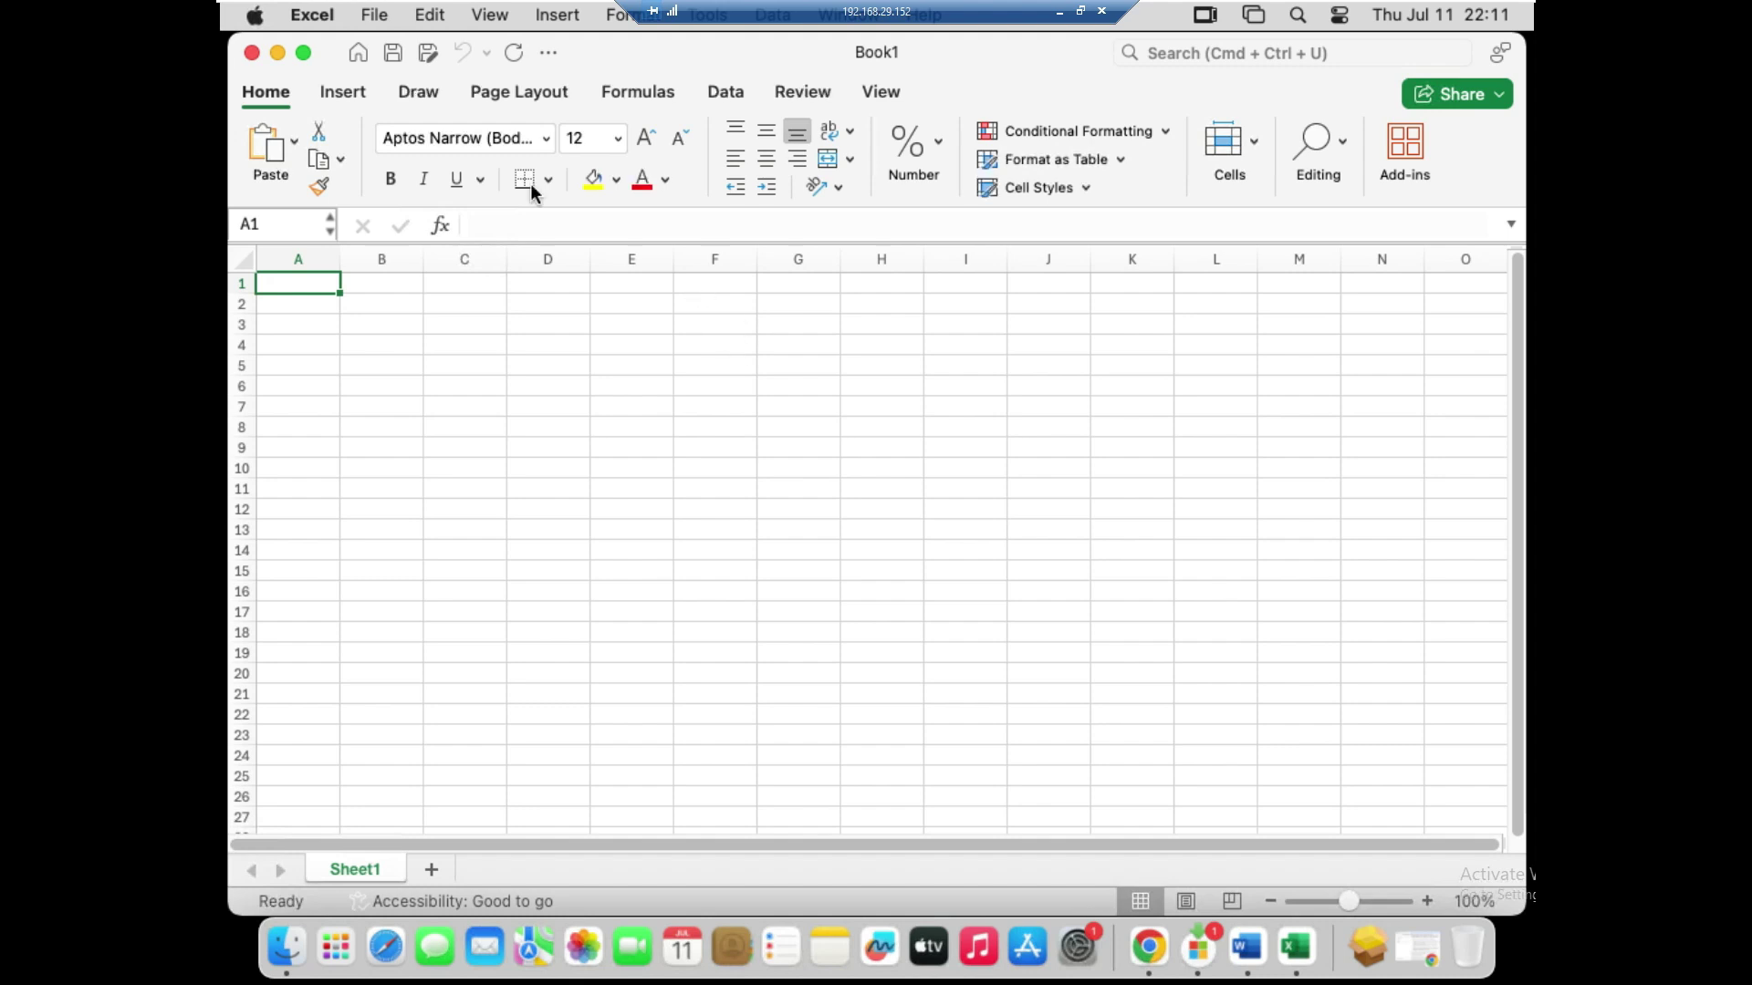
# Enter test text in E7 and 123456 in G9, then browse the Insert and Page Layout ribbons
pyautogui.click(590, 402)
pyautogui.write("p;'l;lllkl;l;kl;")
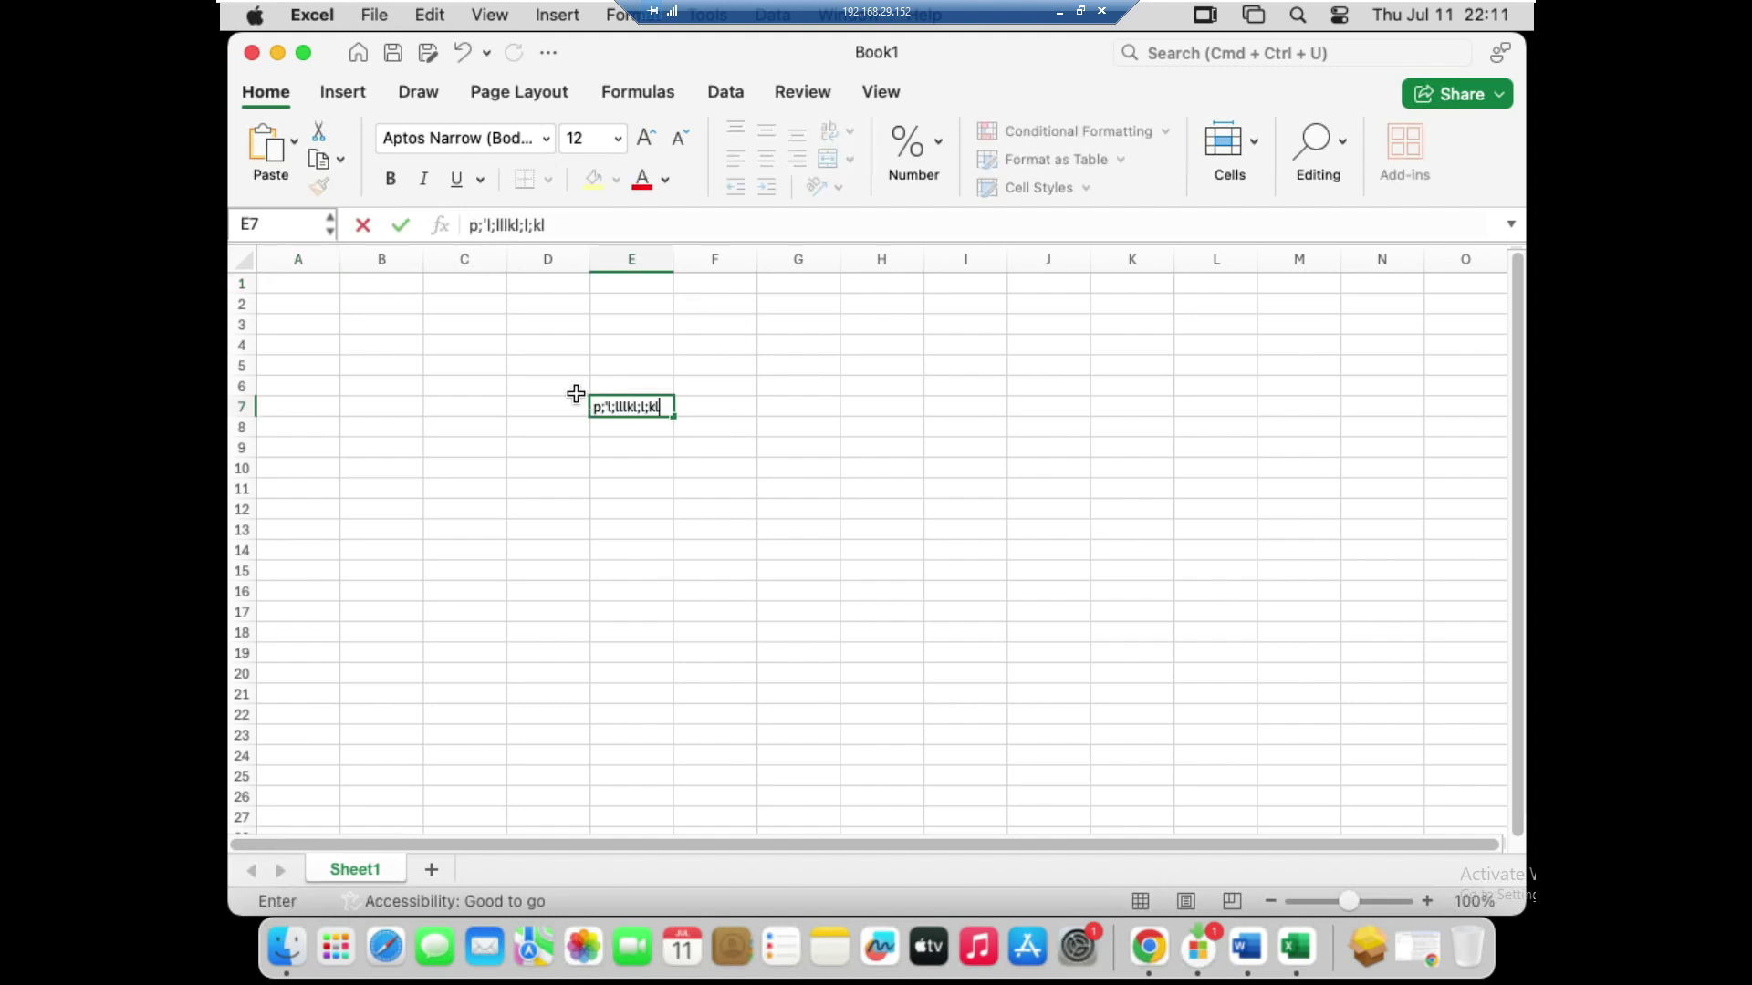
pyautogui.click(803, 452)
pyautogui.write('123456')
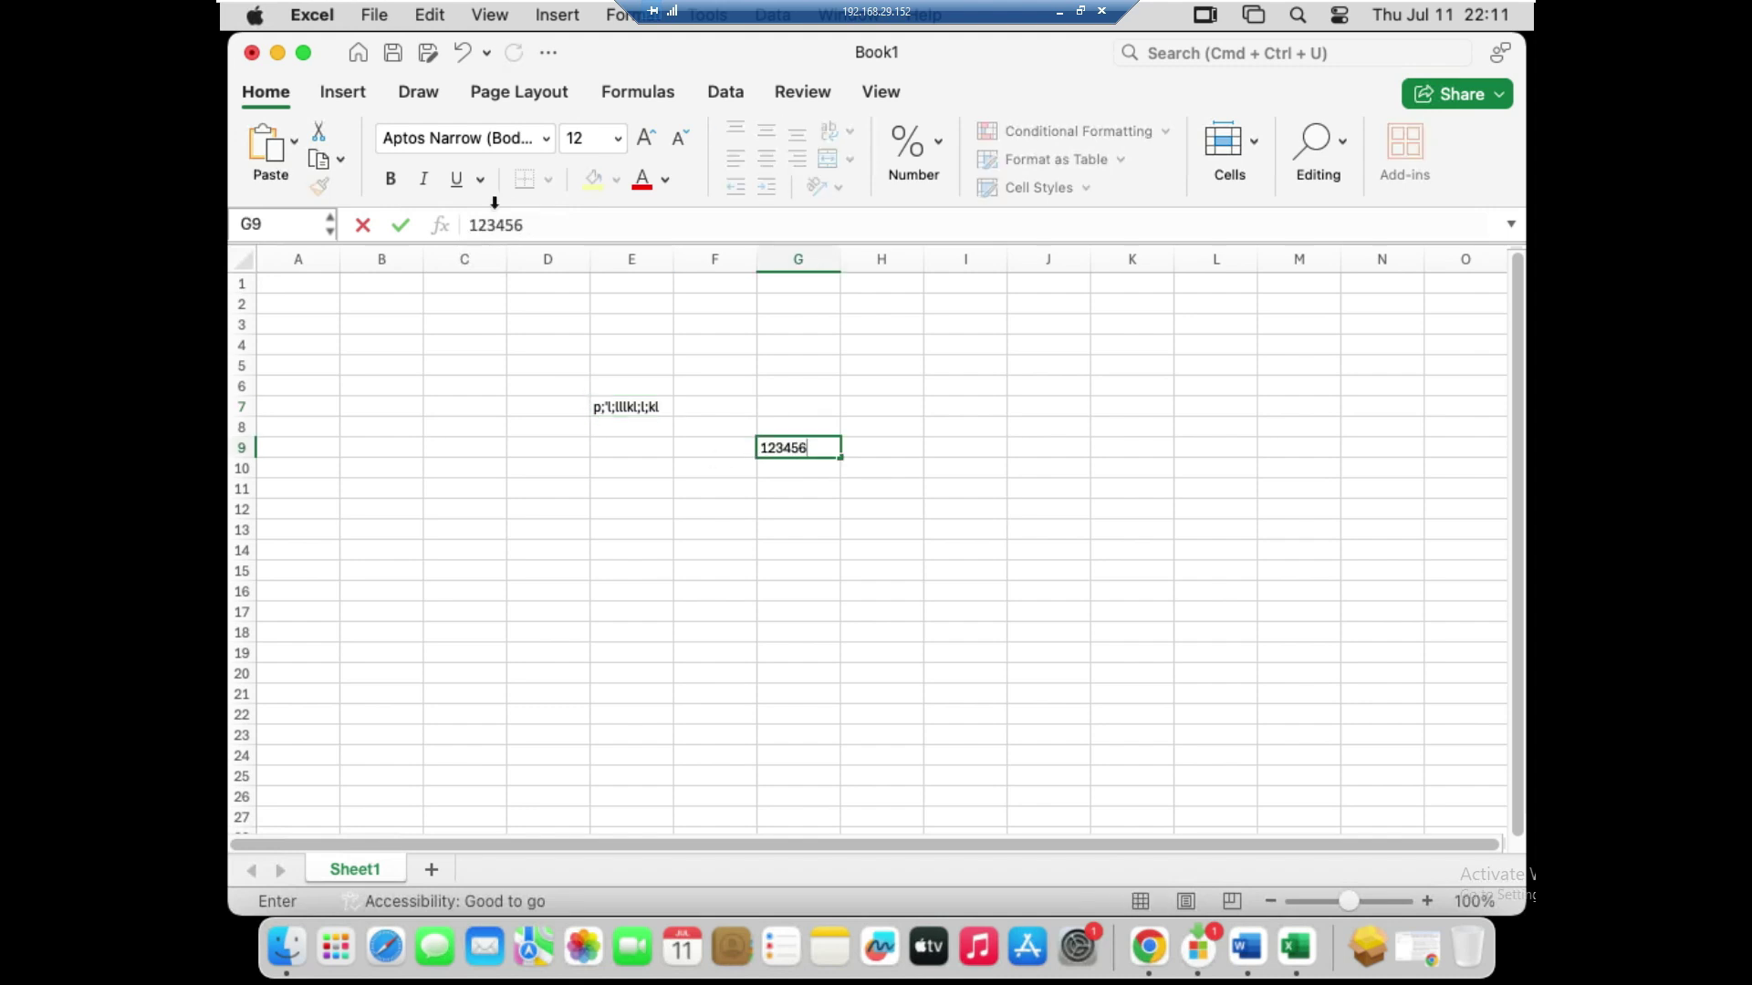
pyautogui.click(343, 92)
pyautogui.click(518, 92)
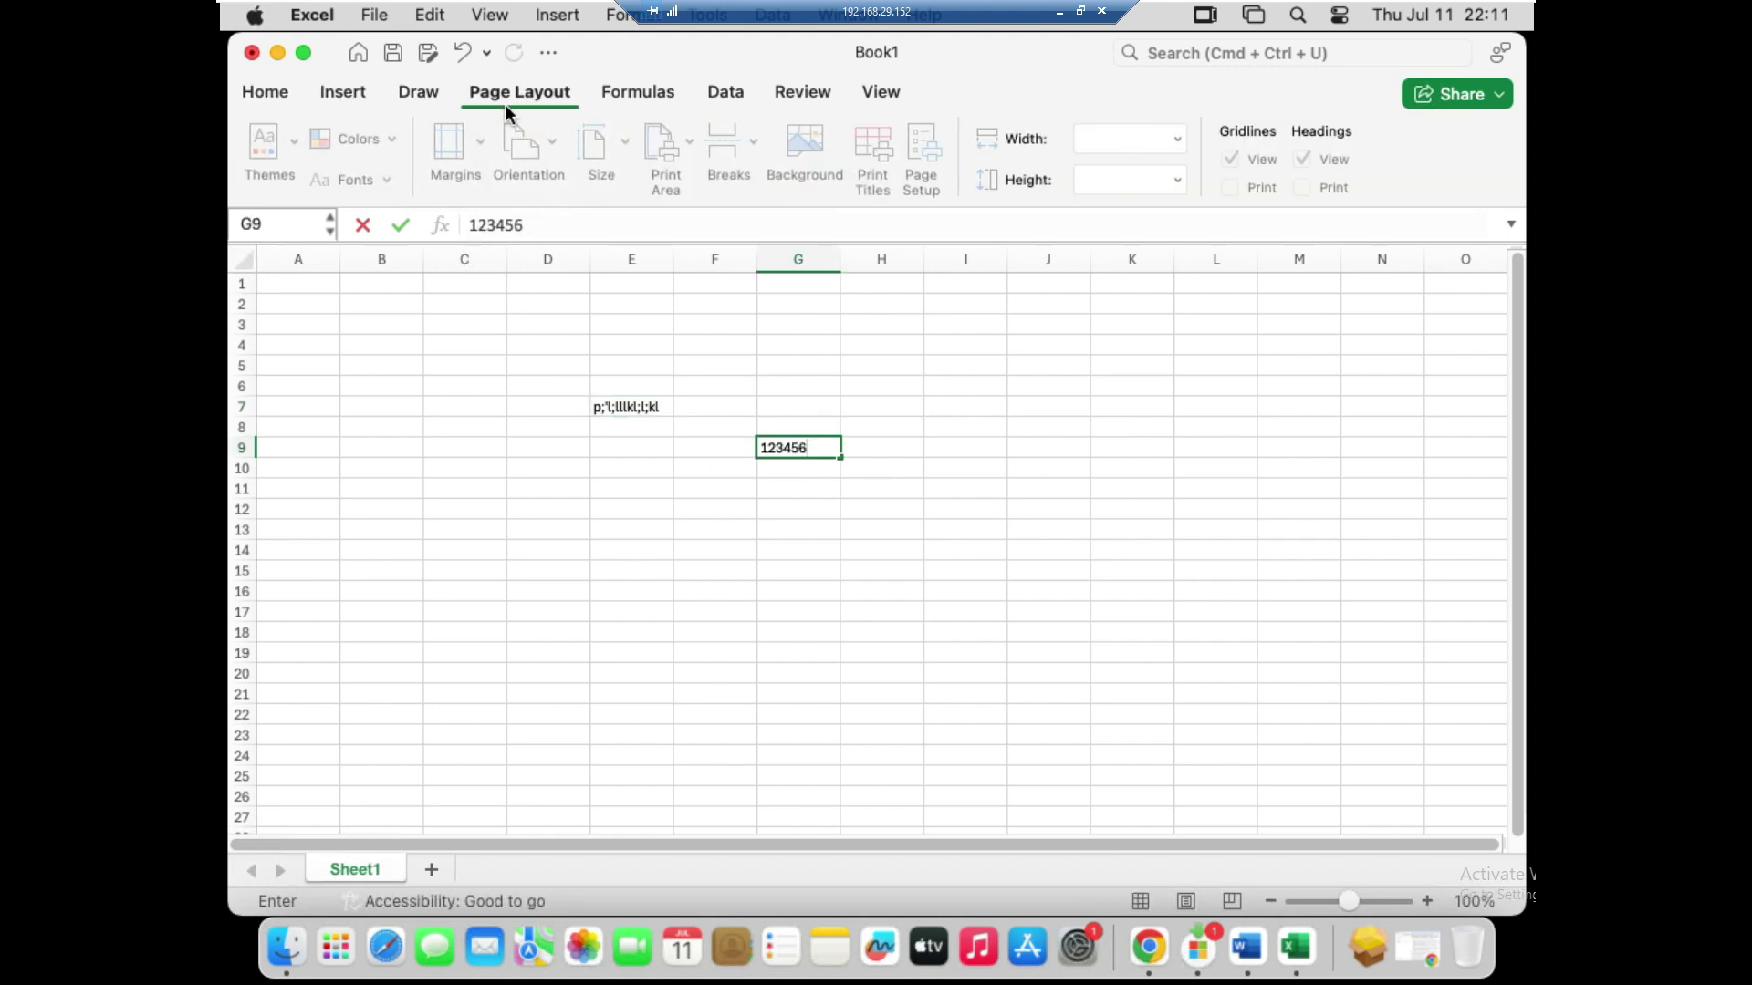
pyautogui.click(312, 24)
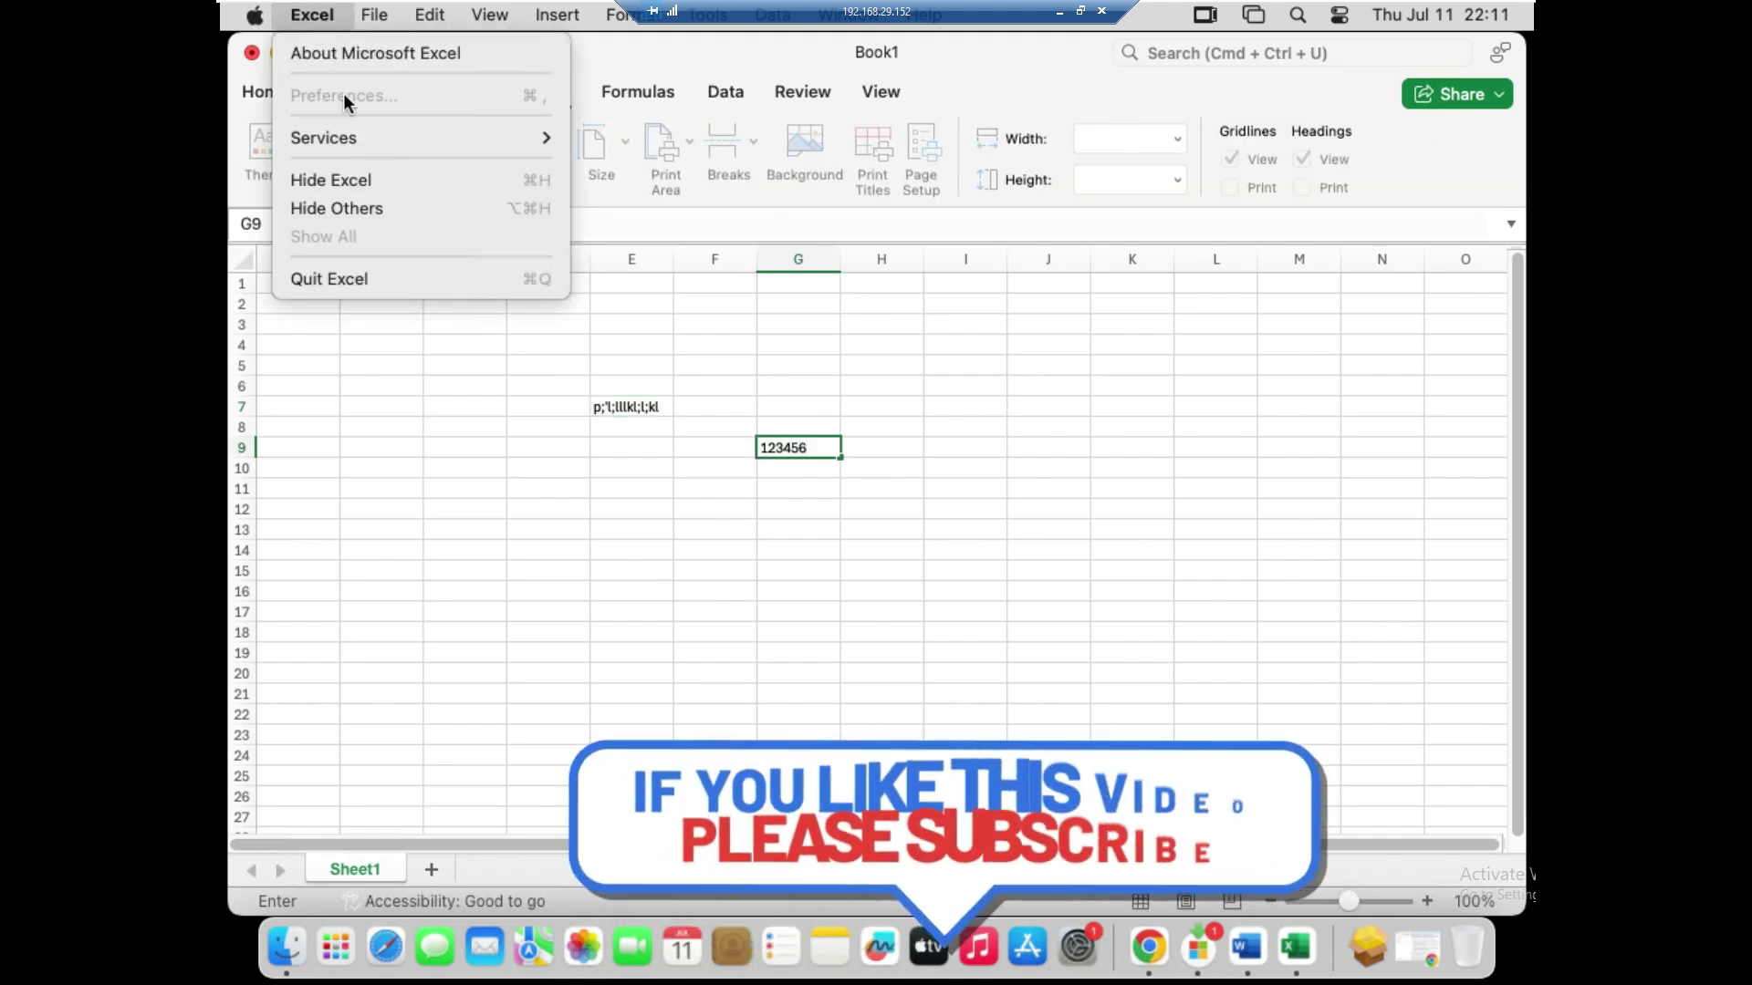
pyautogui.click(347, 57)
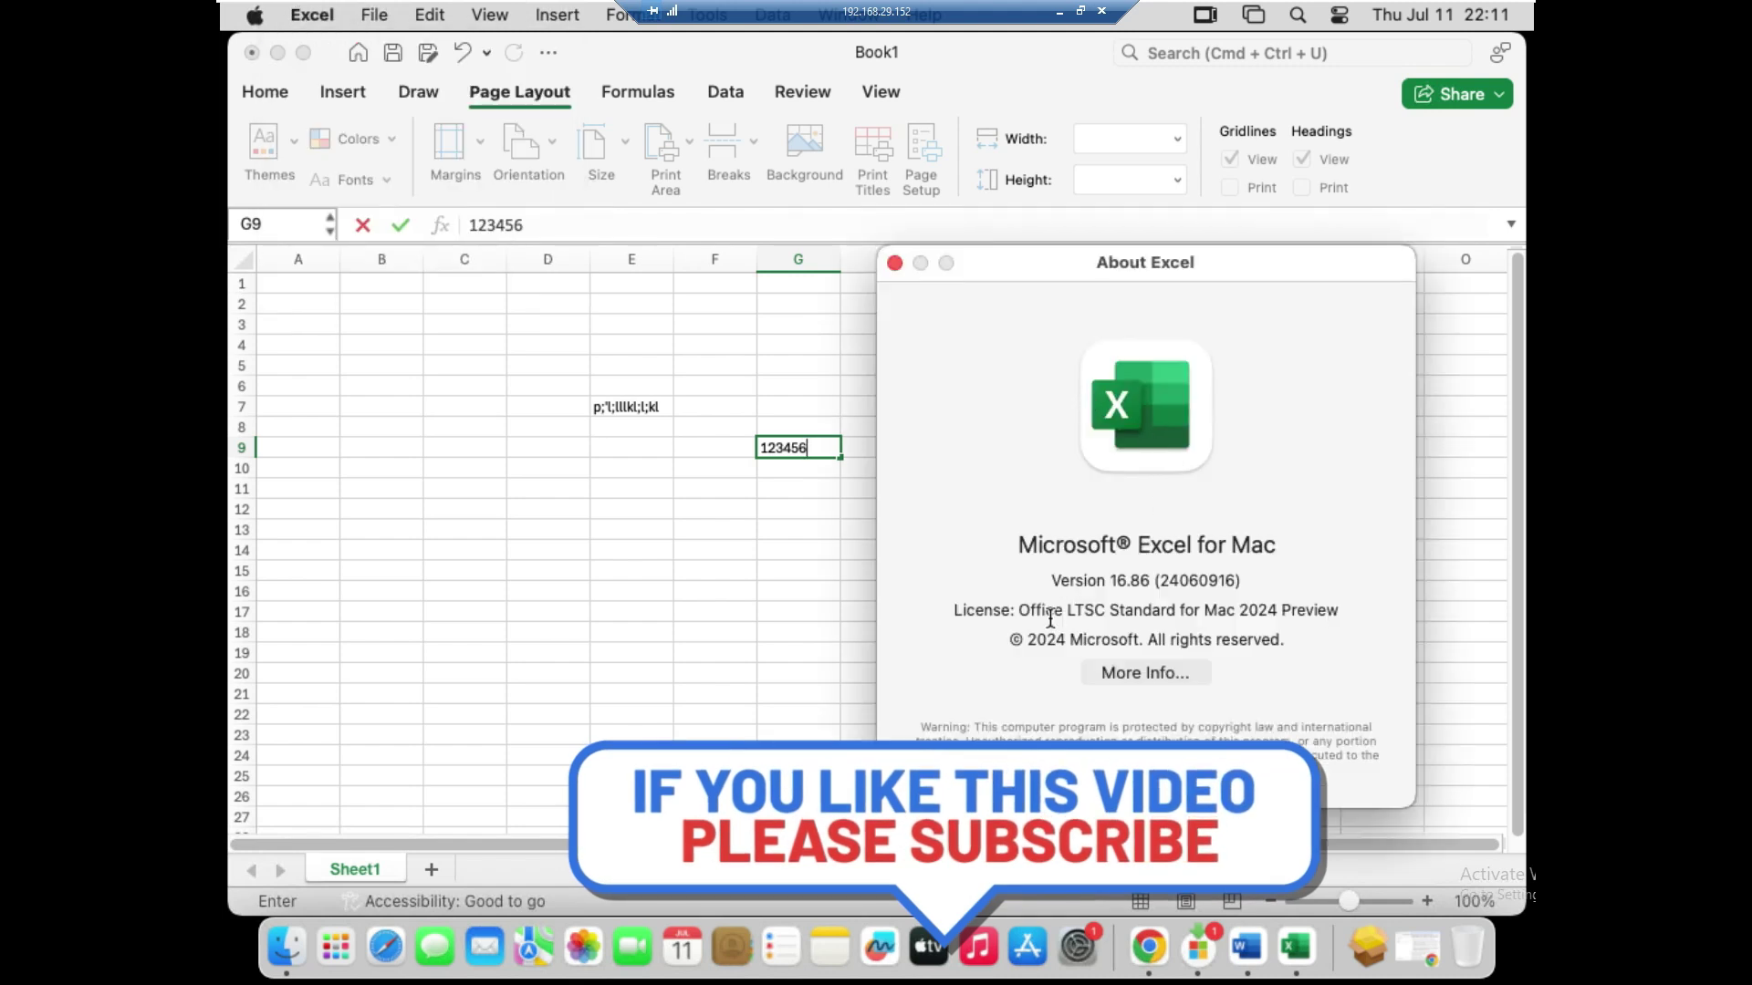
pyautogui.moveTo(1049, 611); pyautogui.dragTo(1310, 612)
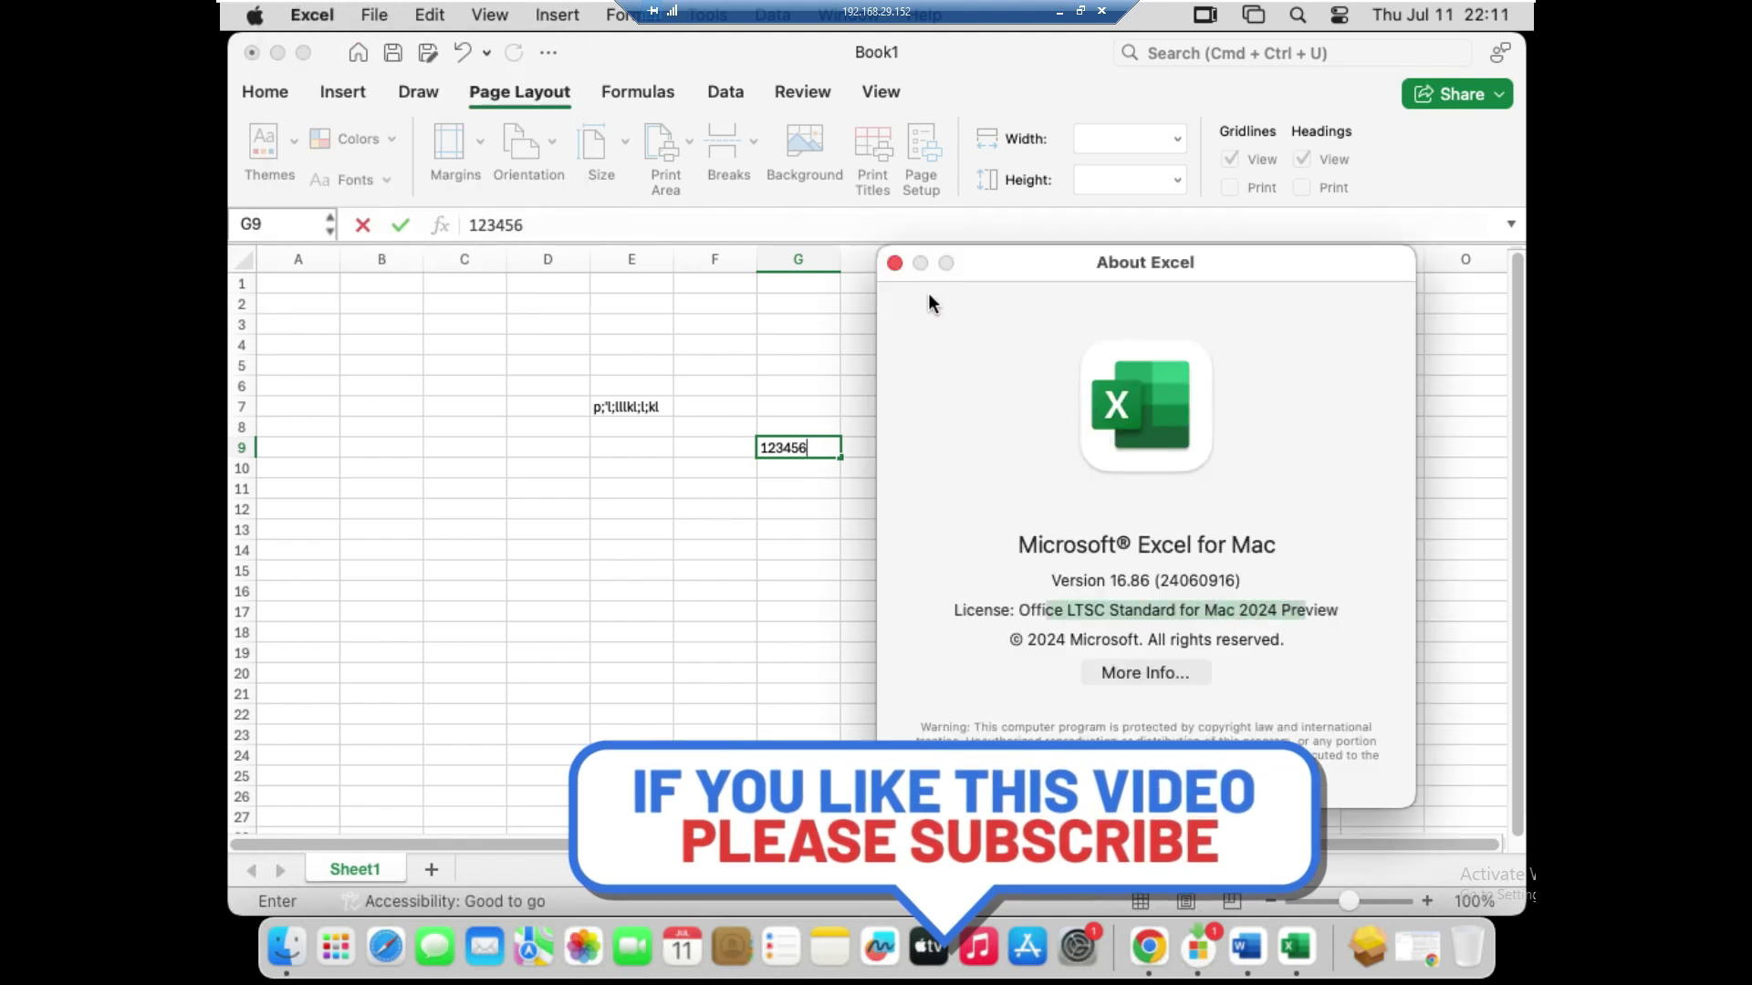
pyautogui.click(896, 265)
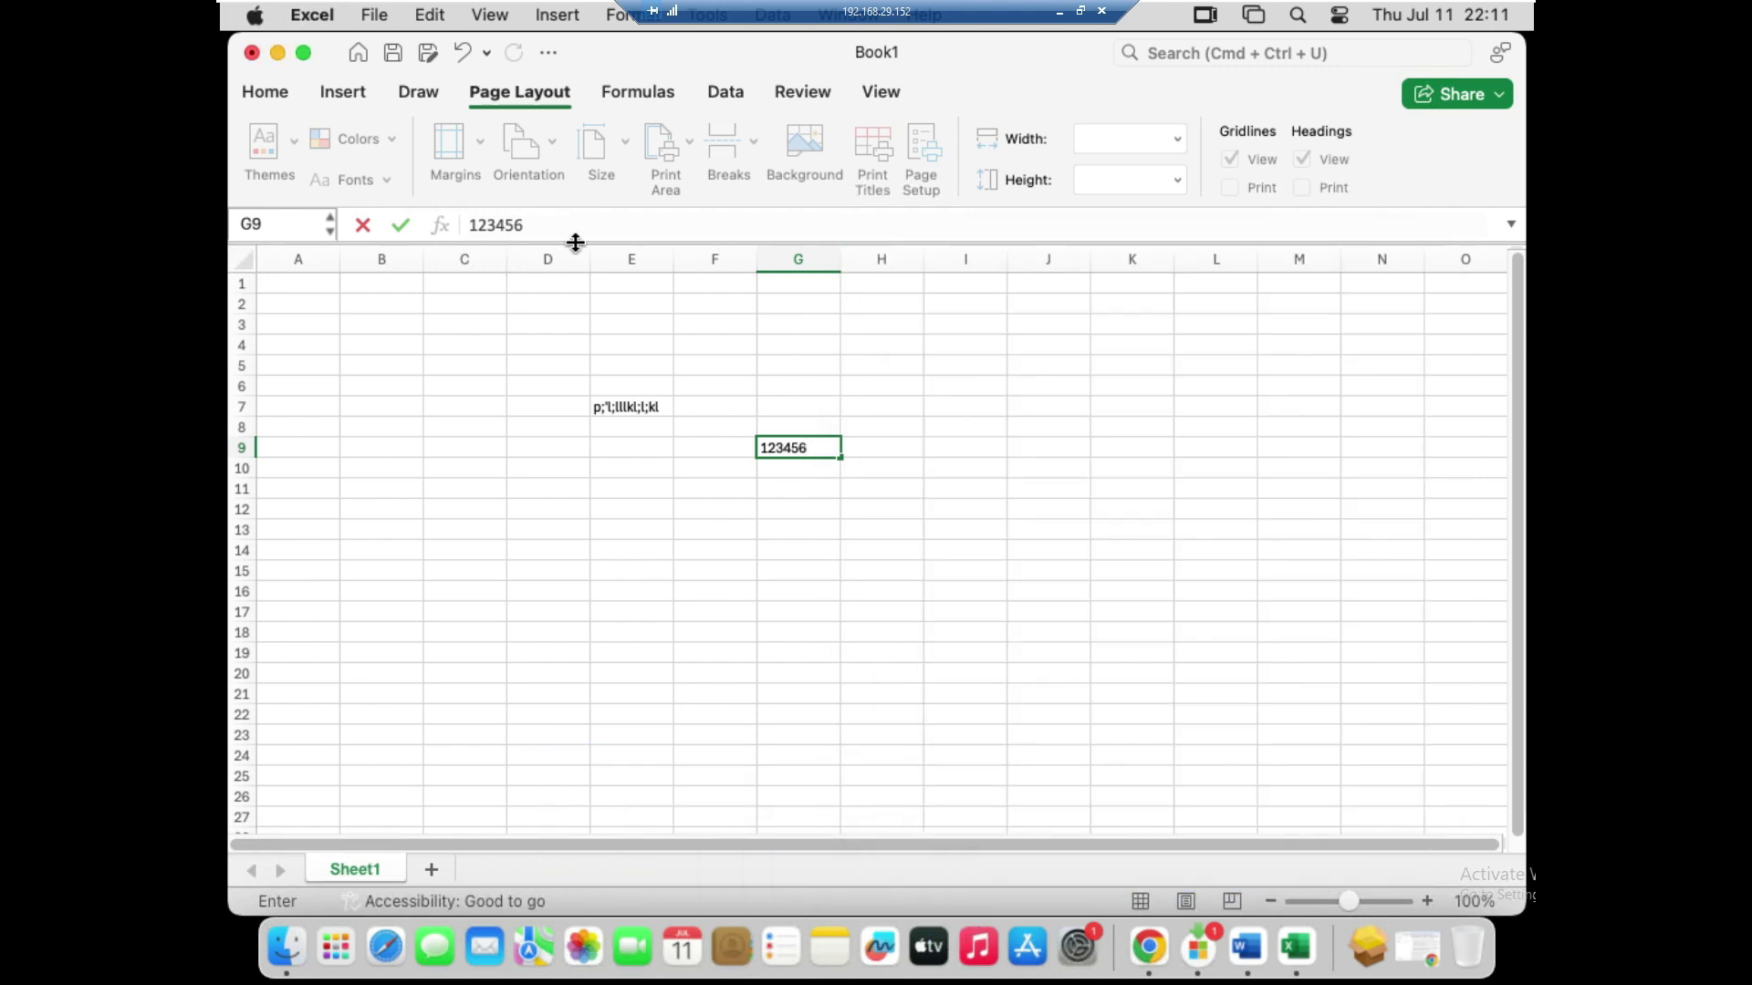